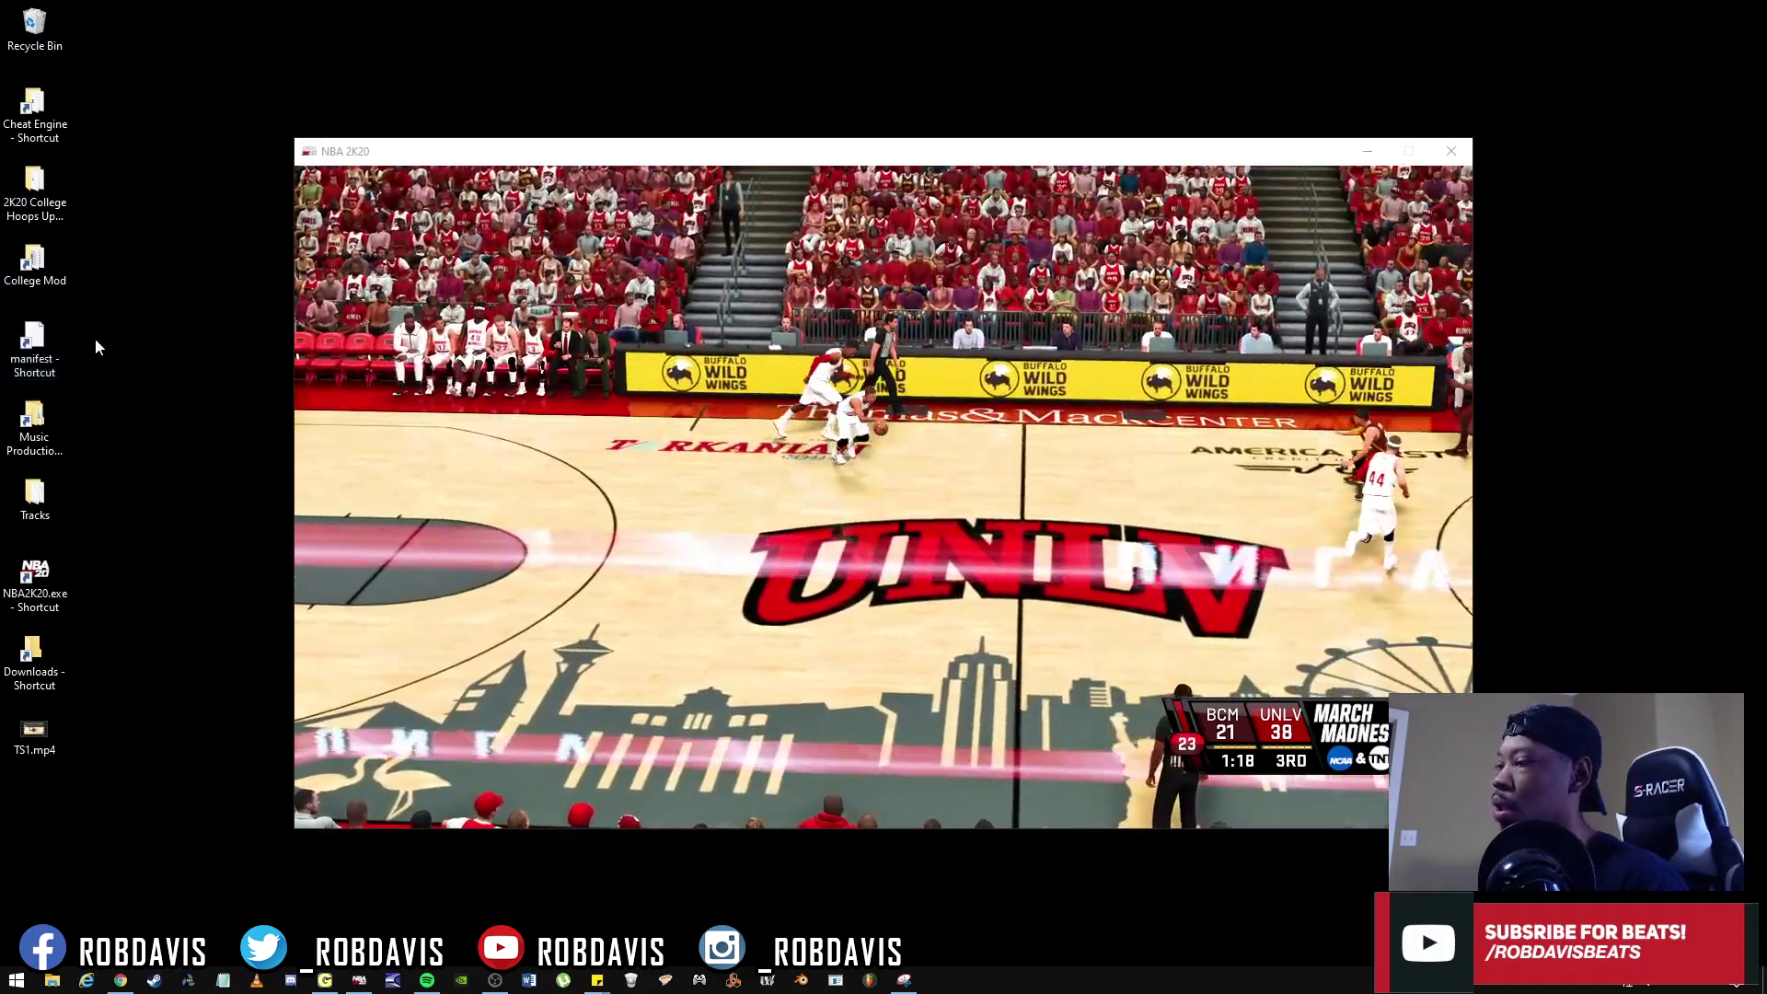
click(34, 347)
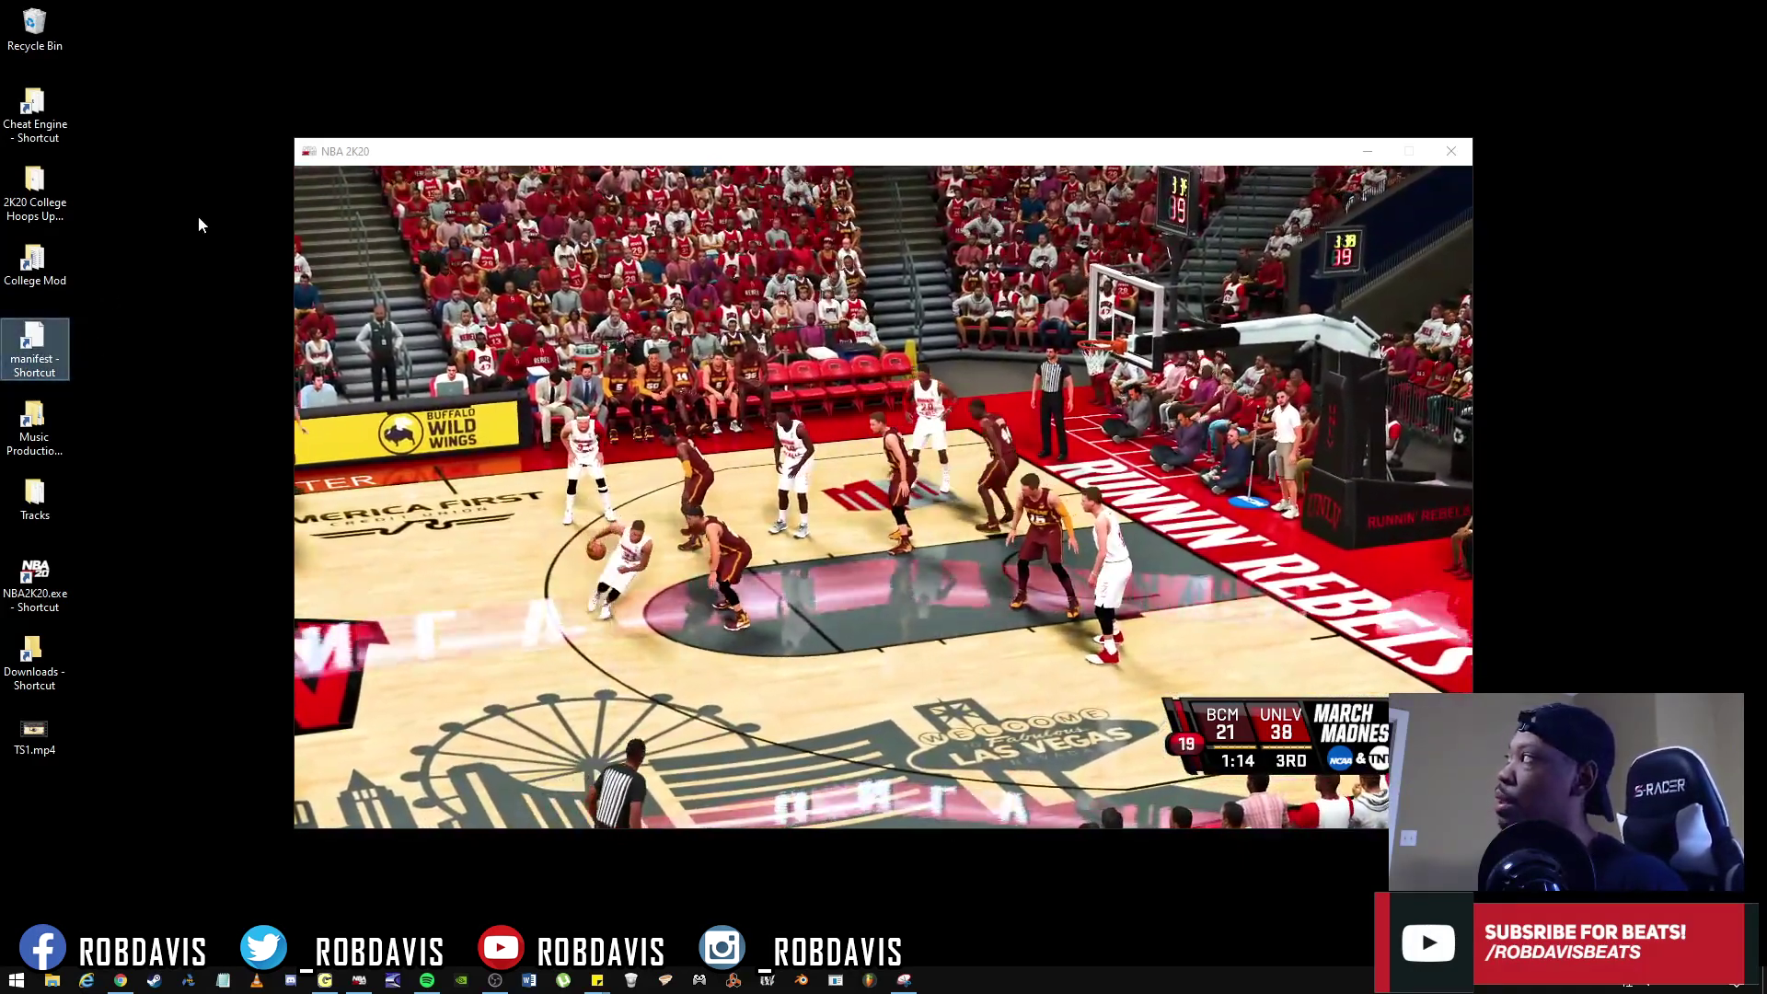
right_click(26, 370)
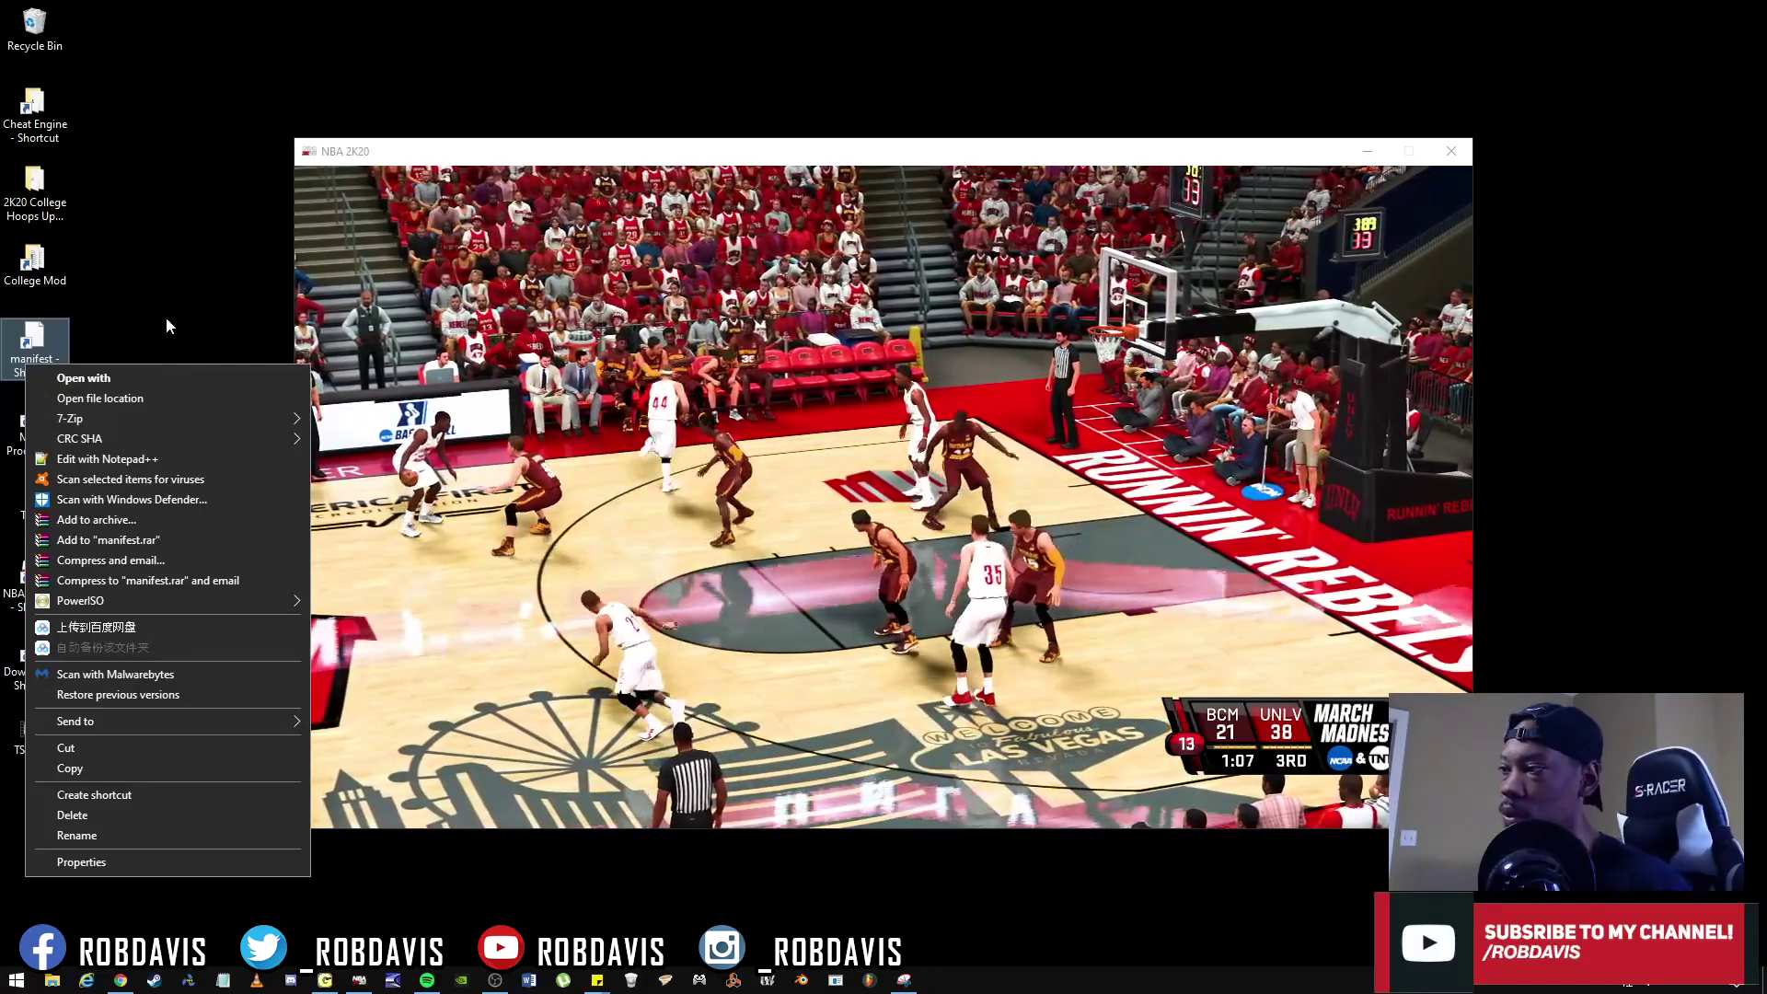
click(167, 324)
right_click(41, 378)
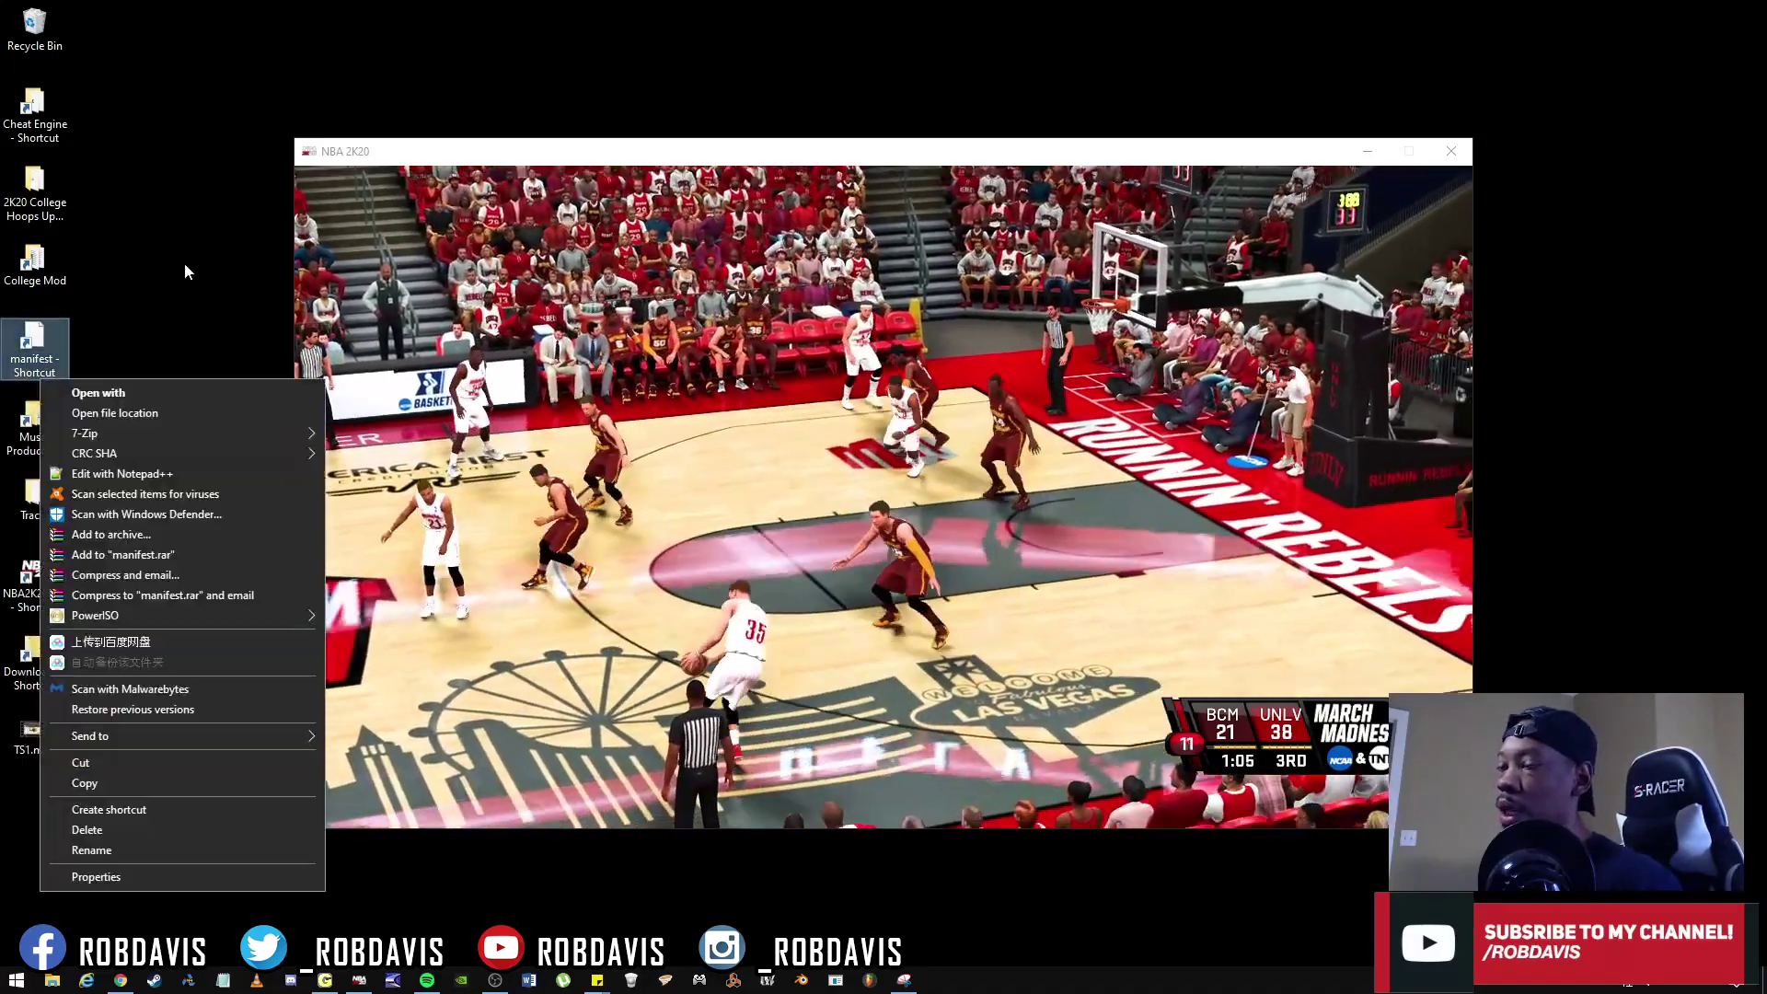
click(184, 262)
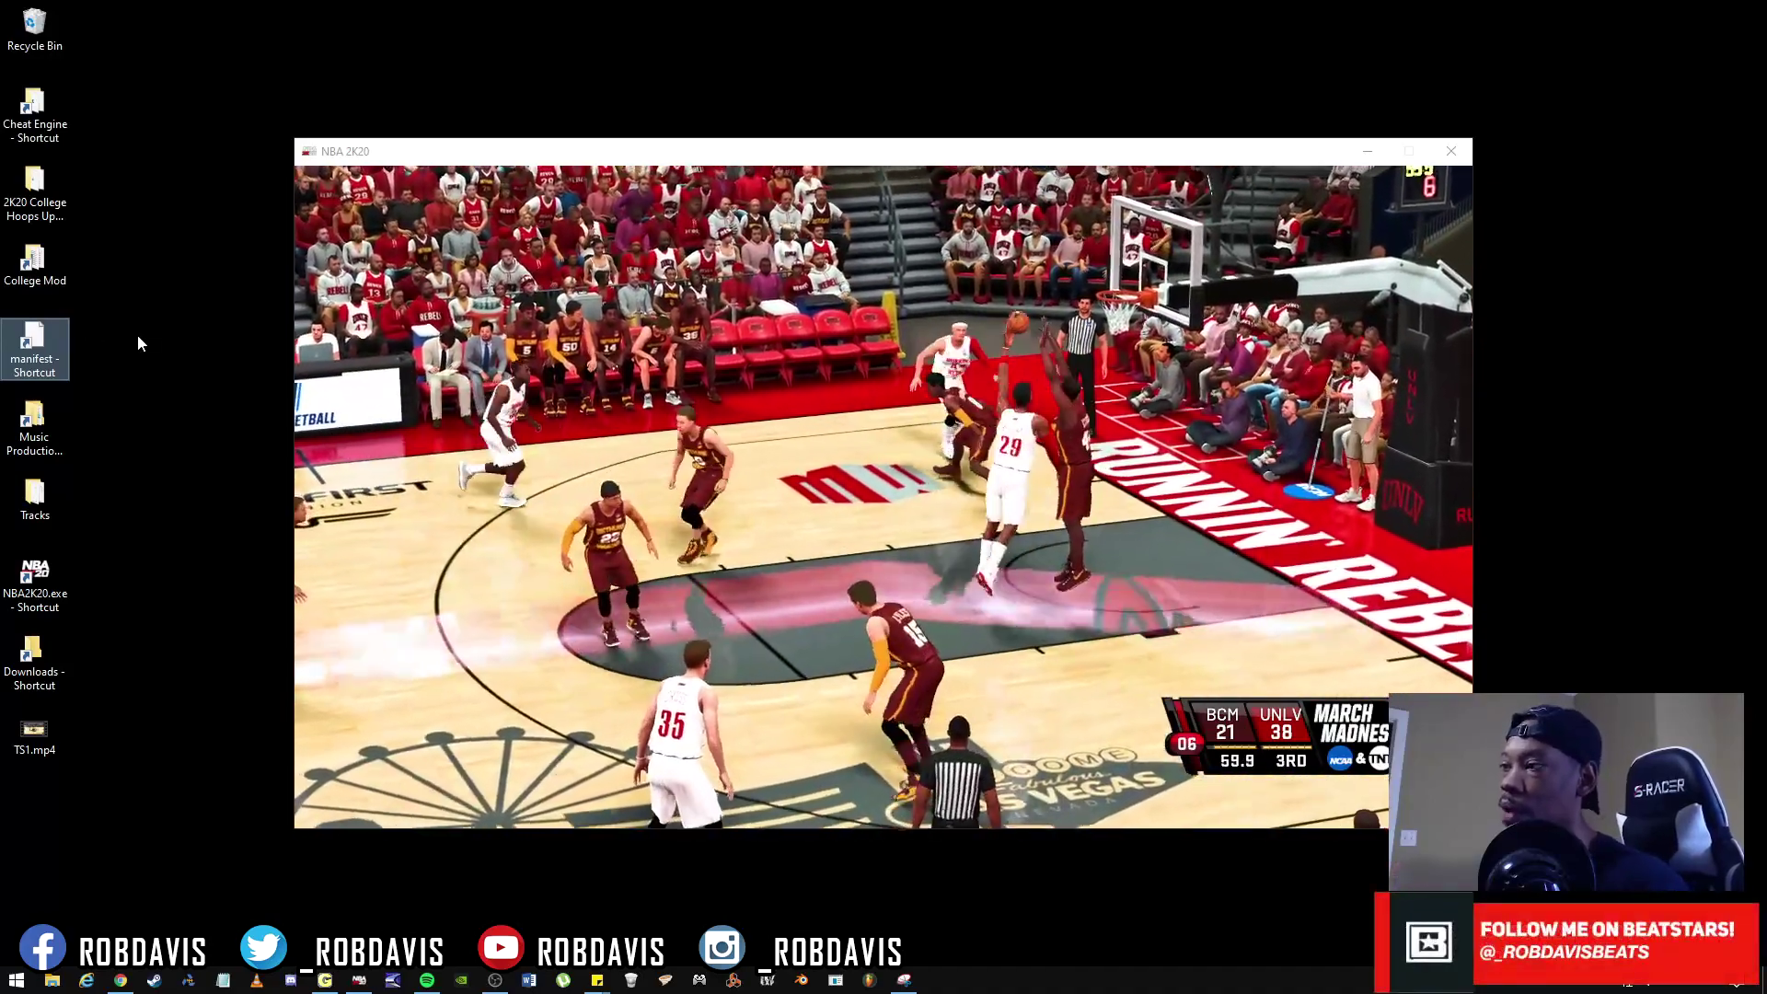
click(151, 345)
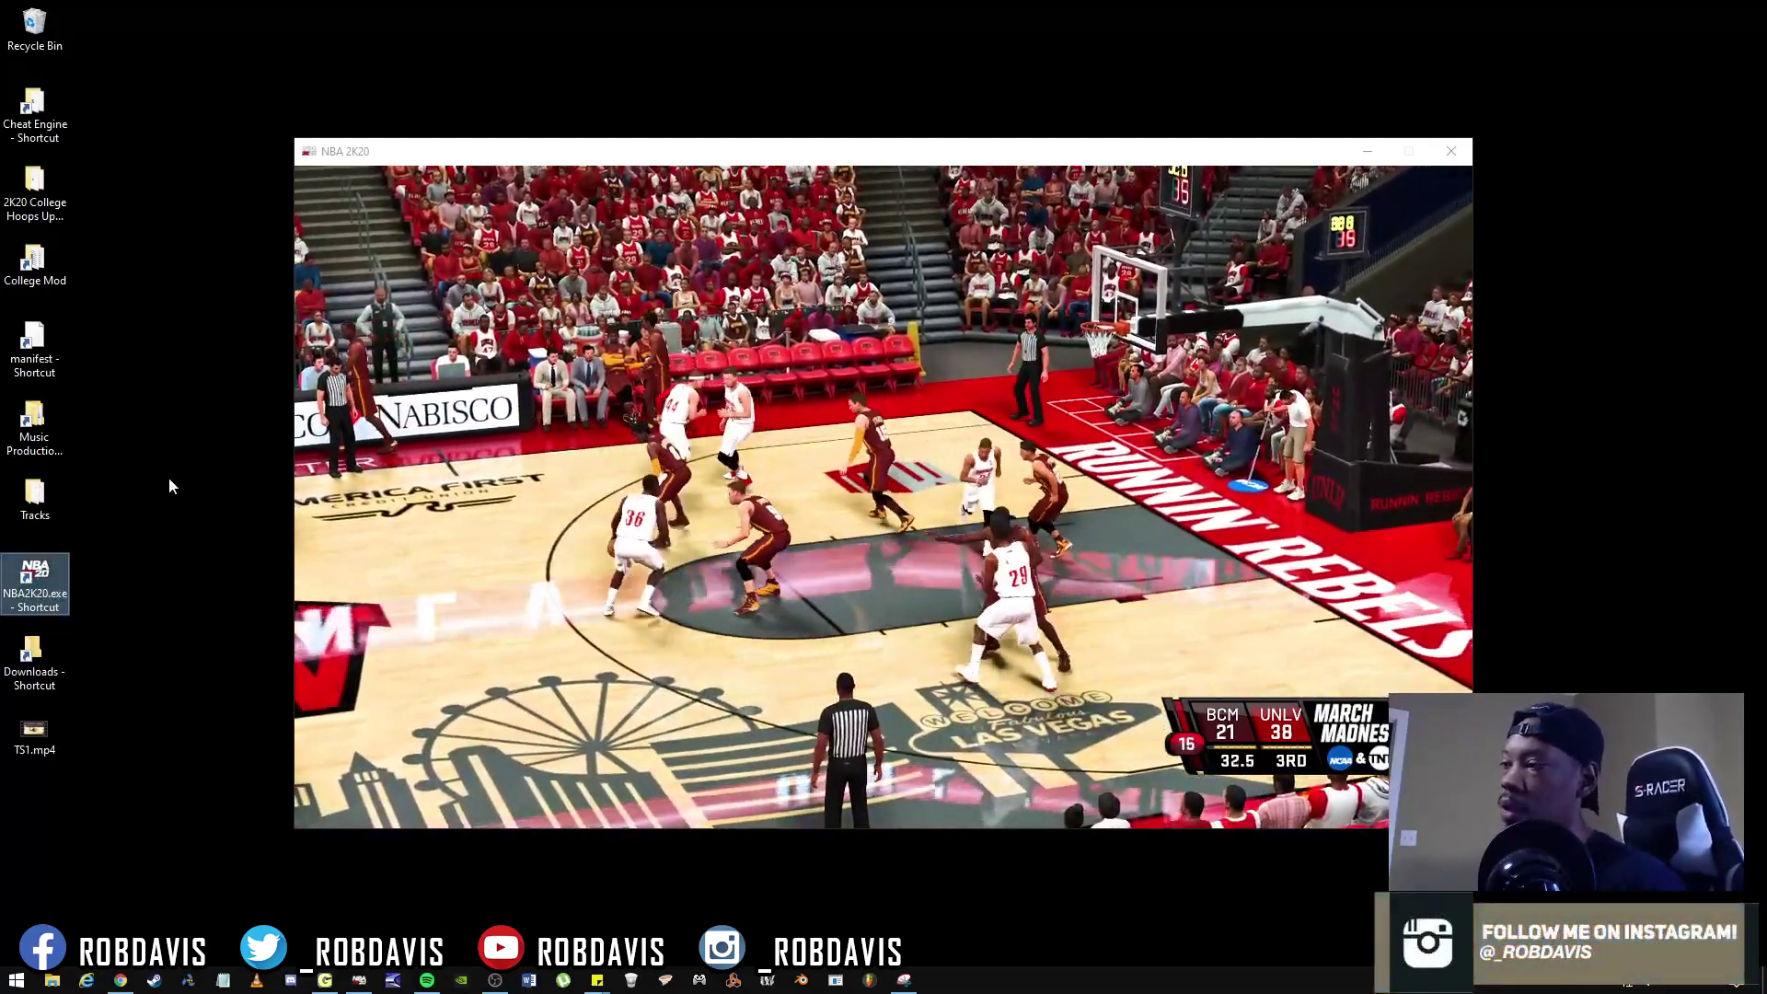
Open the file location of the NBA2K20.exe shortcut and select the manifest file in the NBA 2K20 folder
right_click(40, 589)
click(118, 379)
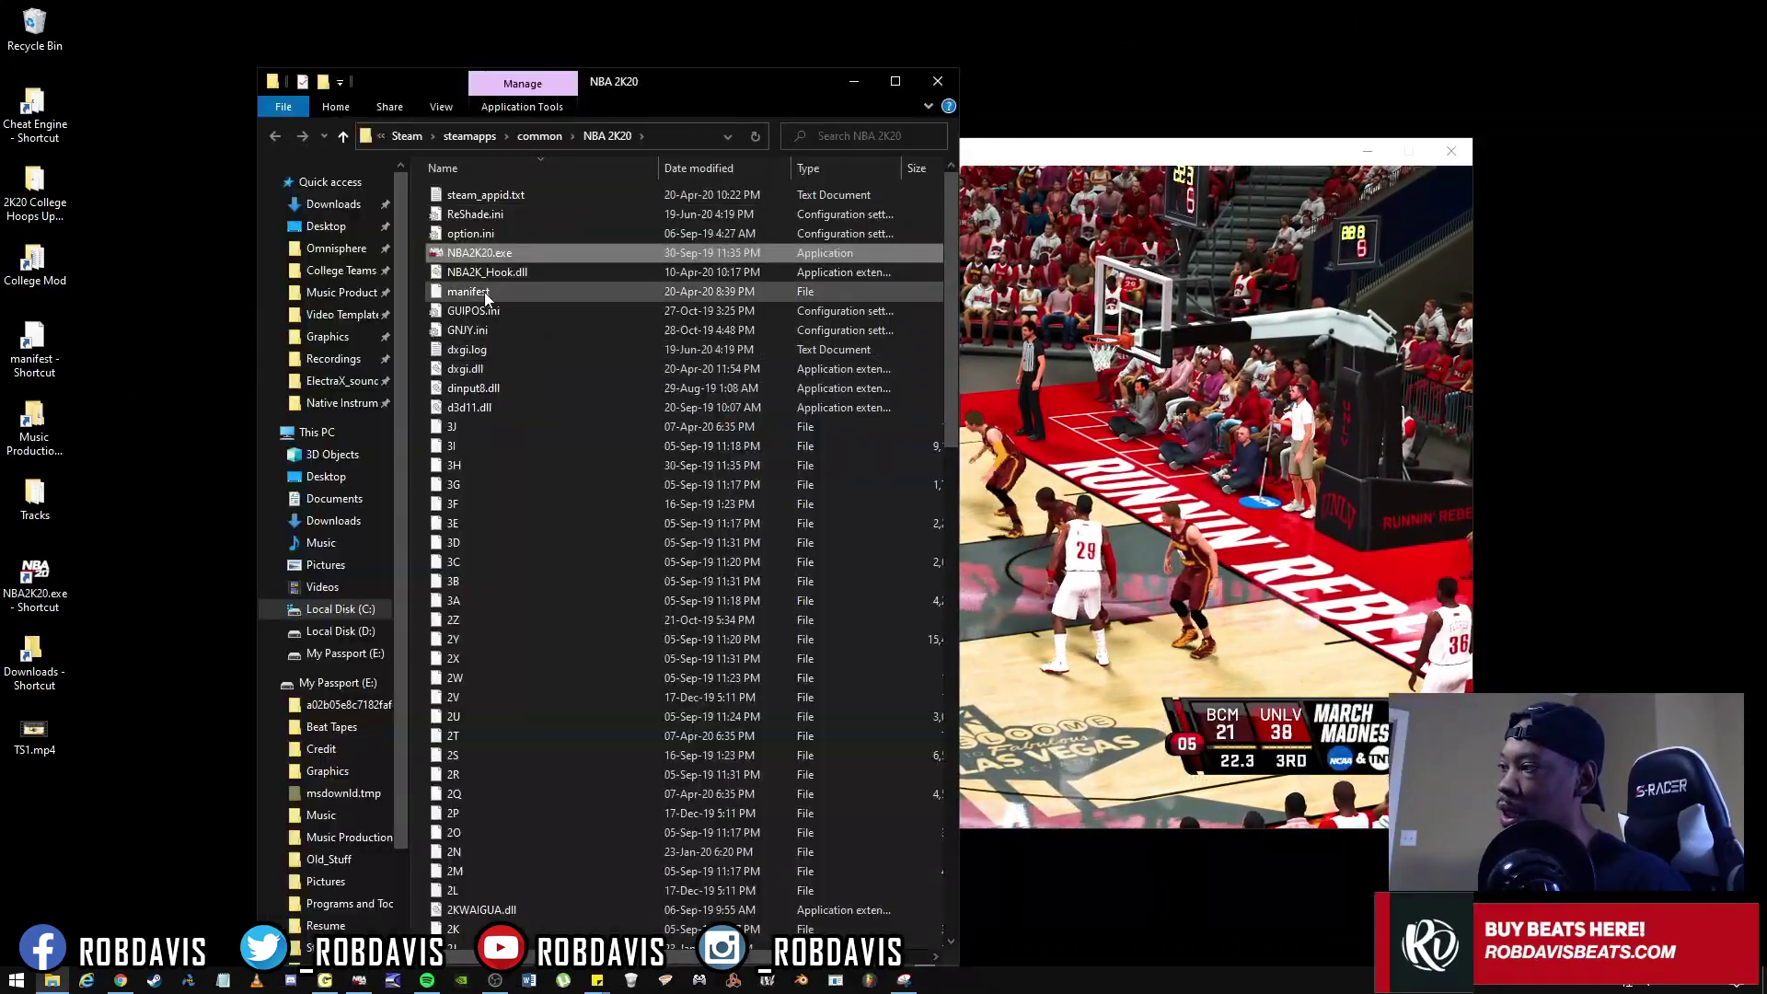
click(484, 290)
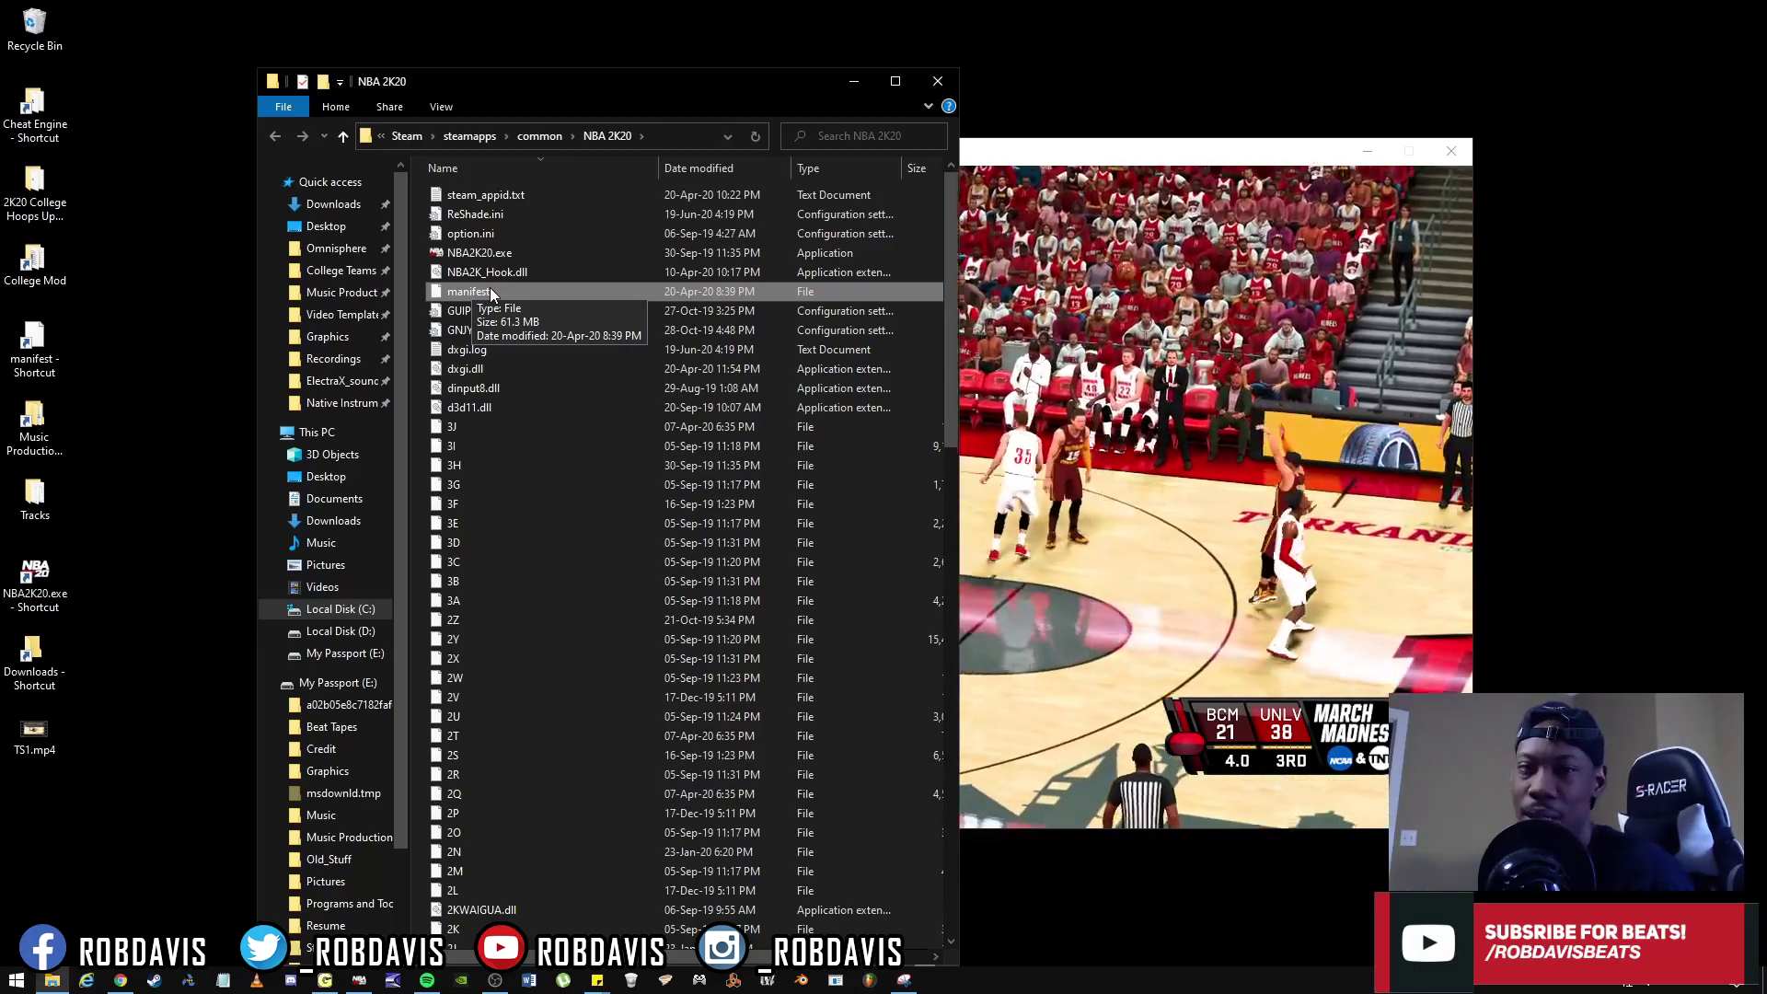
Open the manifest file with Notepad
right_click(488, 291)
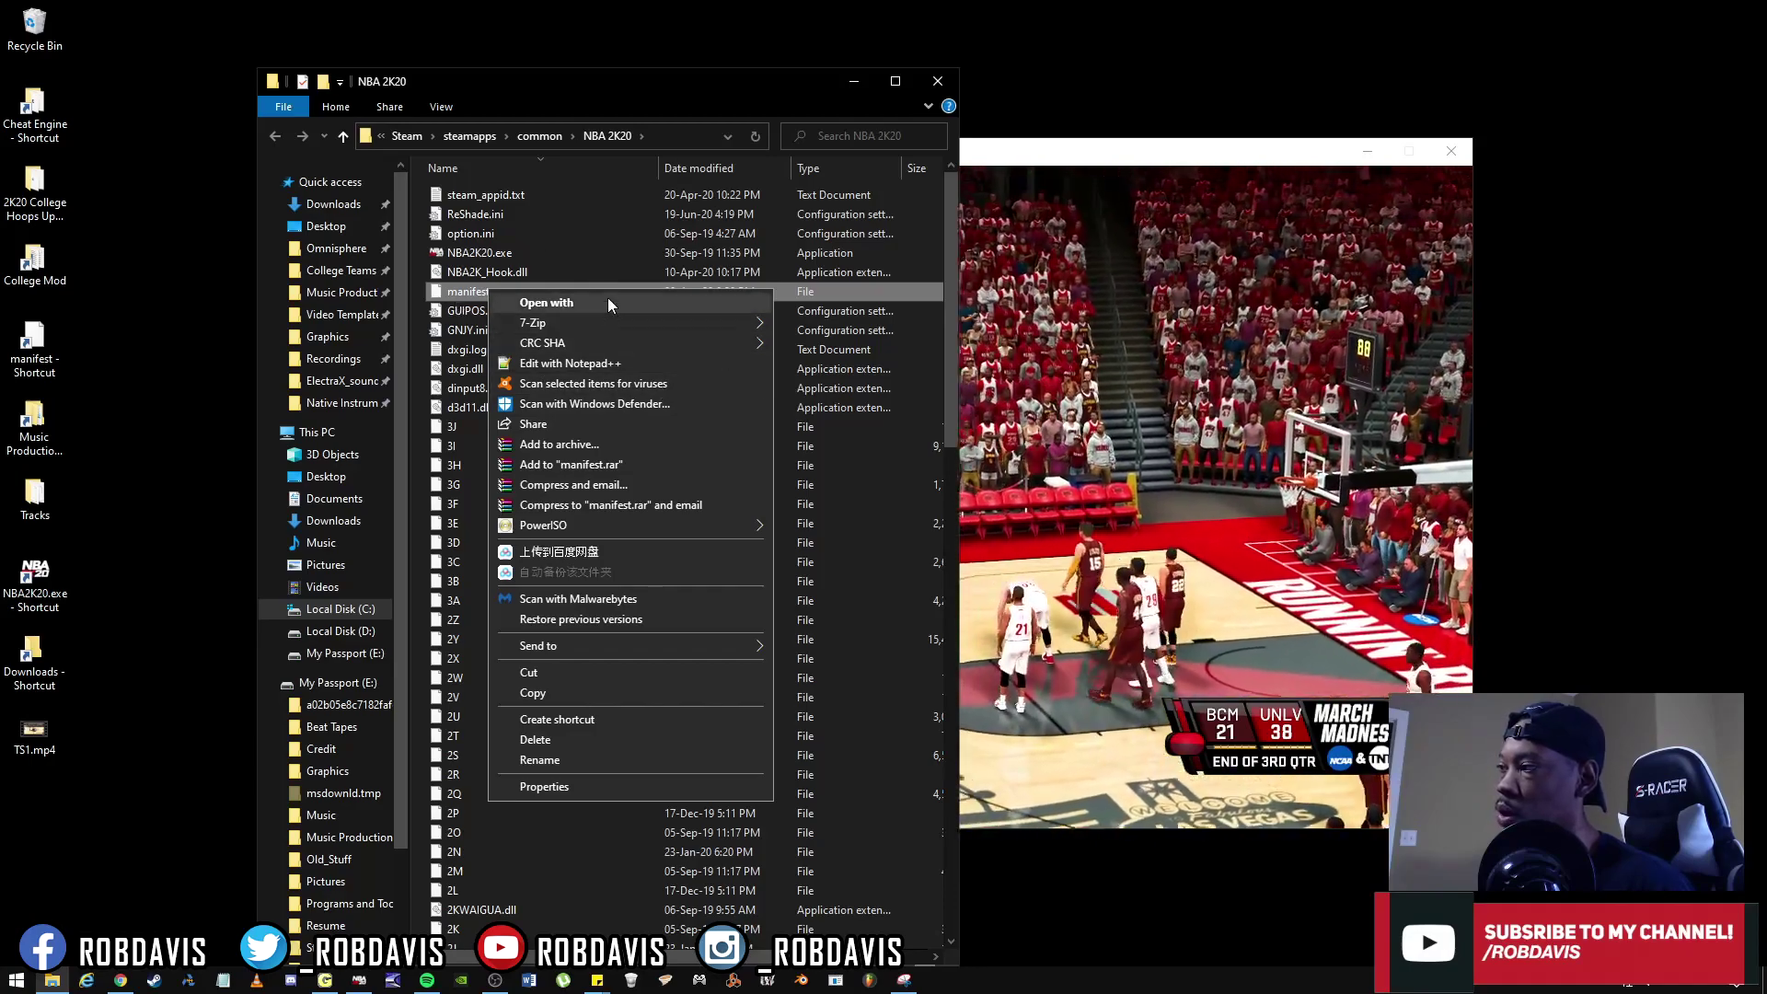
click(621, 305)
scroll(856, 455, down, 1)
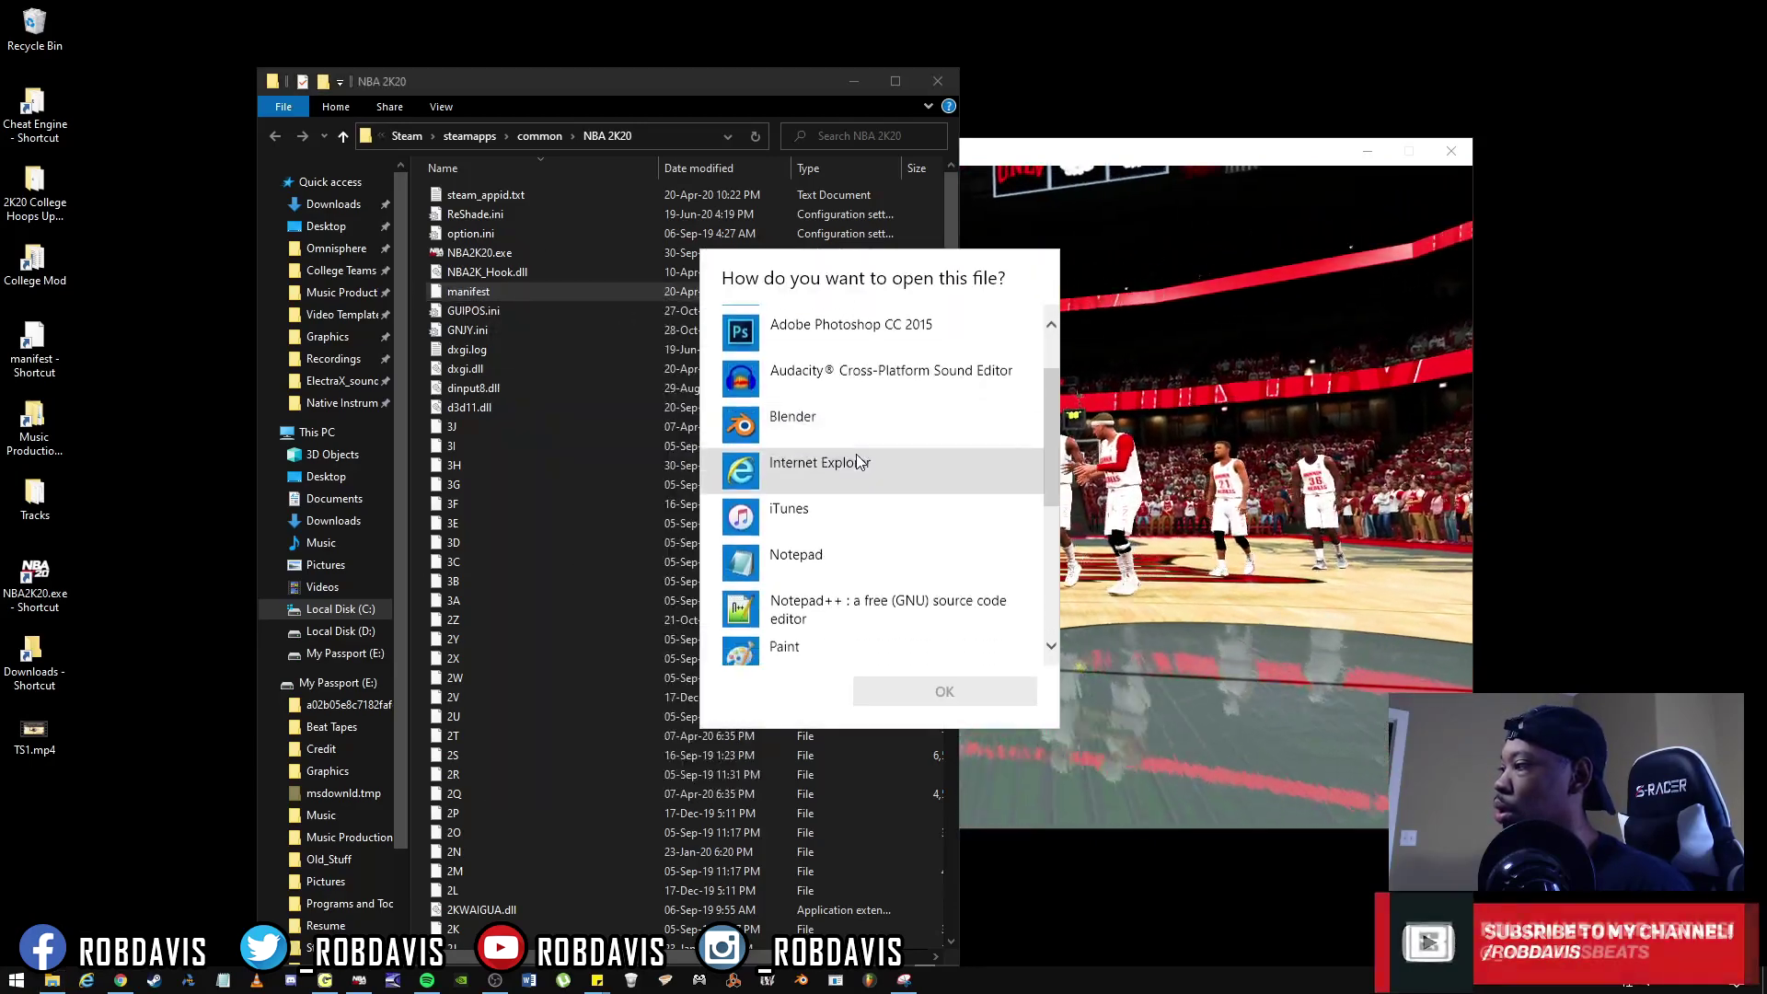
scroll(856, 454, down, 2)
click(828, 370)
click(977, 690)
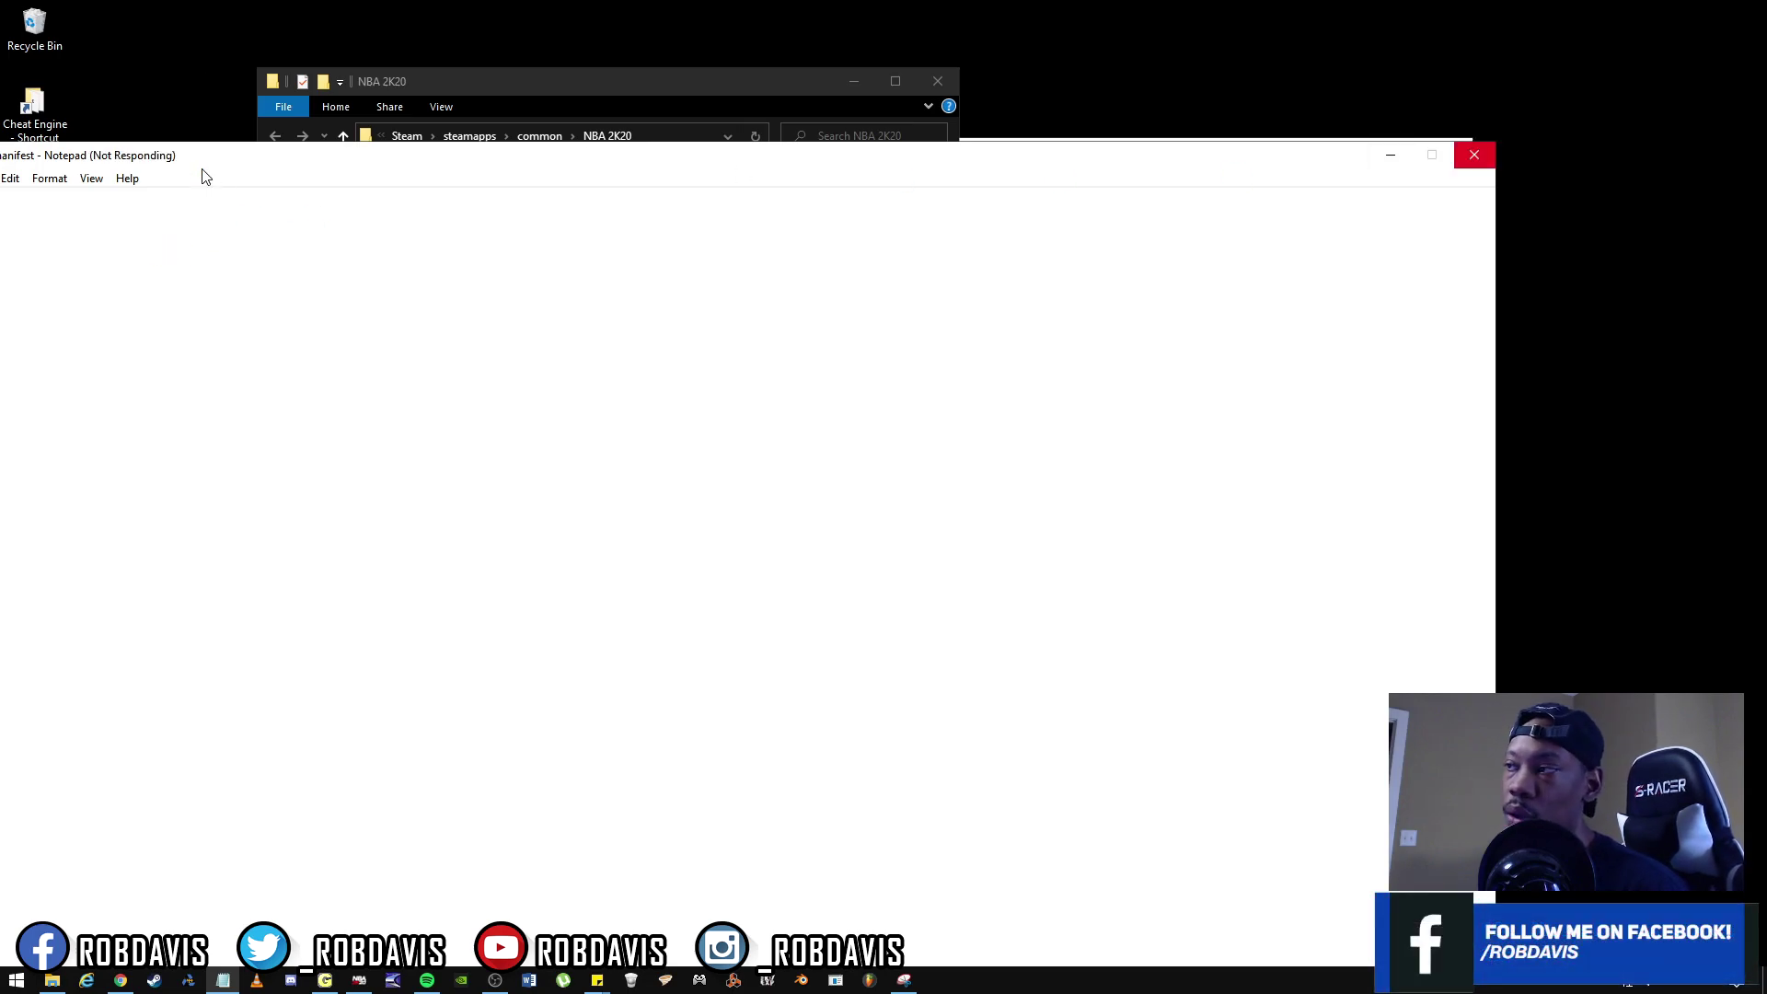
Minimize the manifest's Notepad window and move the NBA 2K20 folder window so the game is less covered
click(1373, 158)
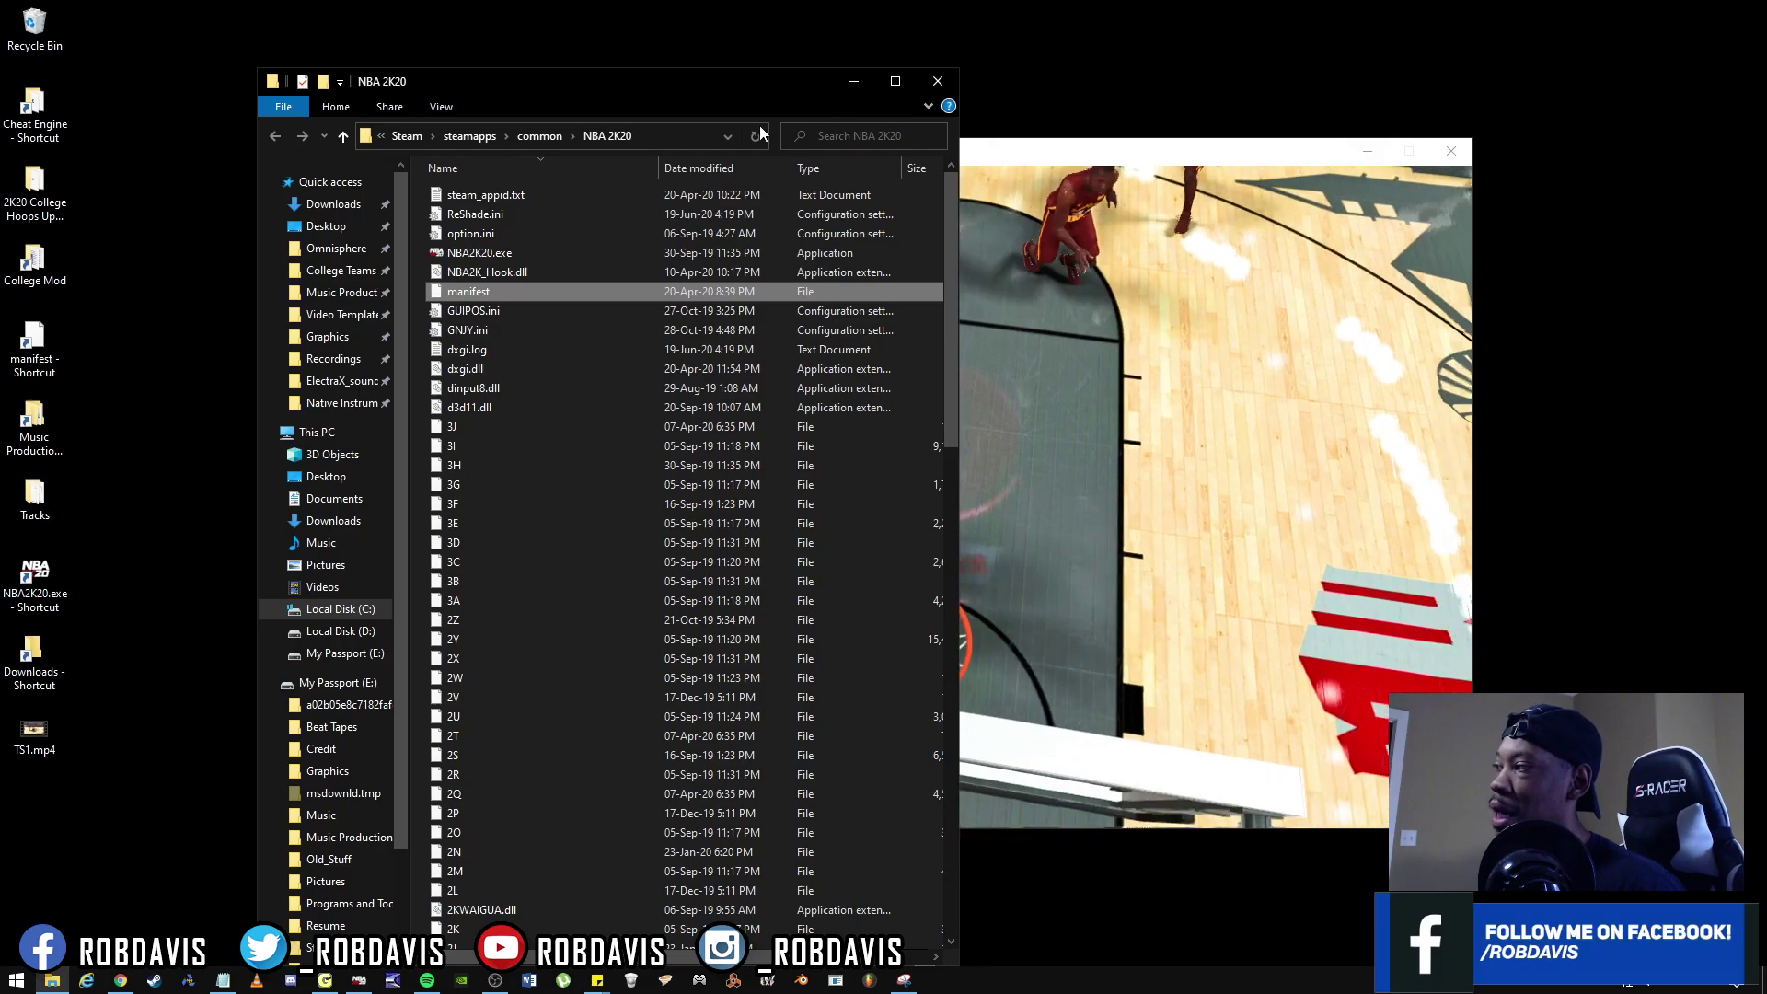
drag(693, 91, 533, 57)
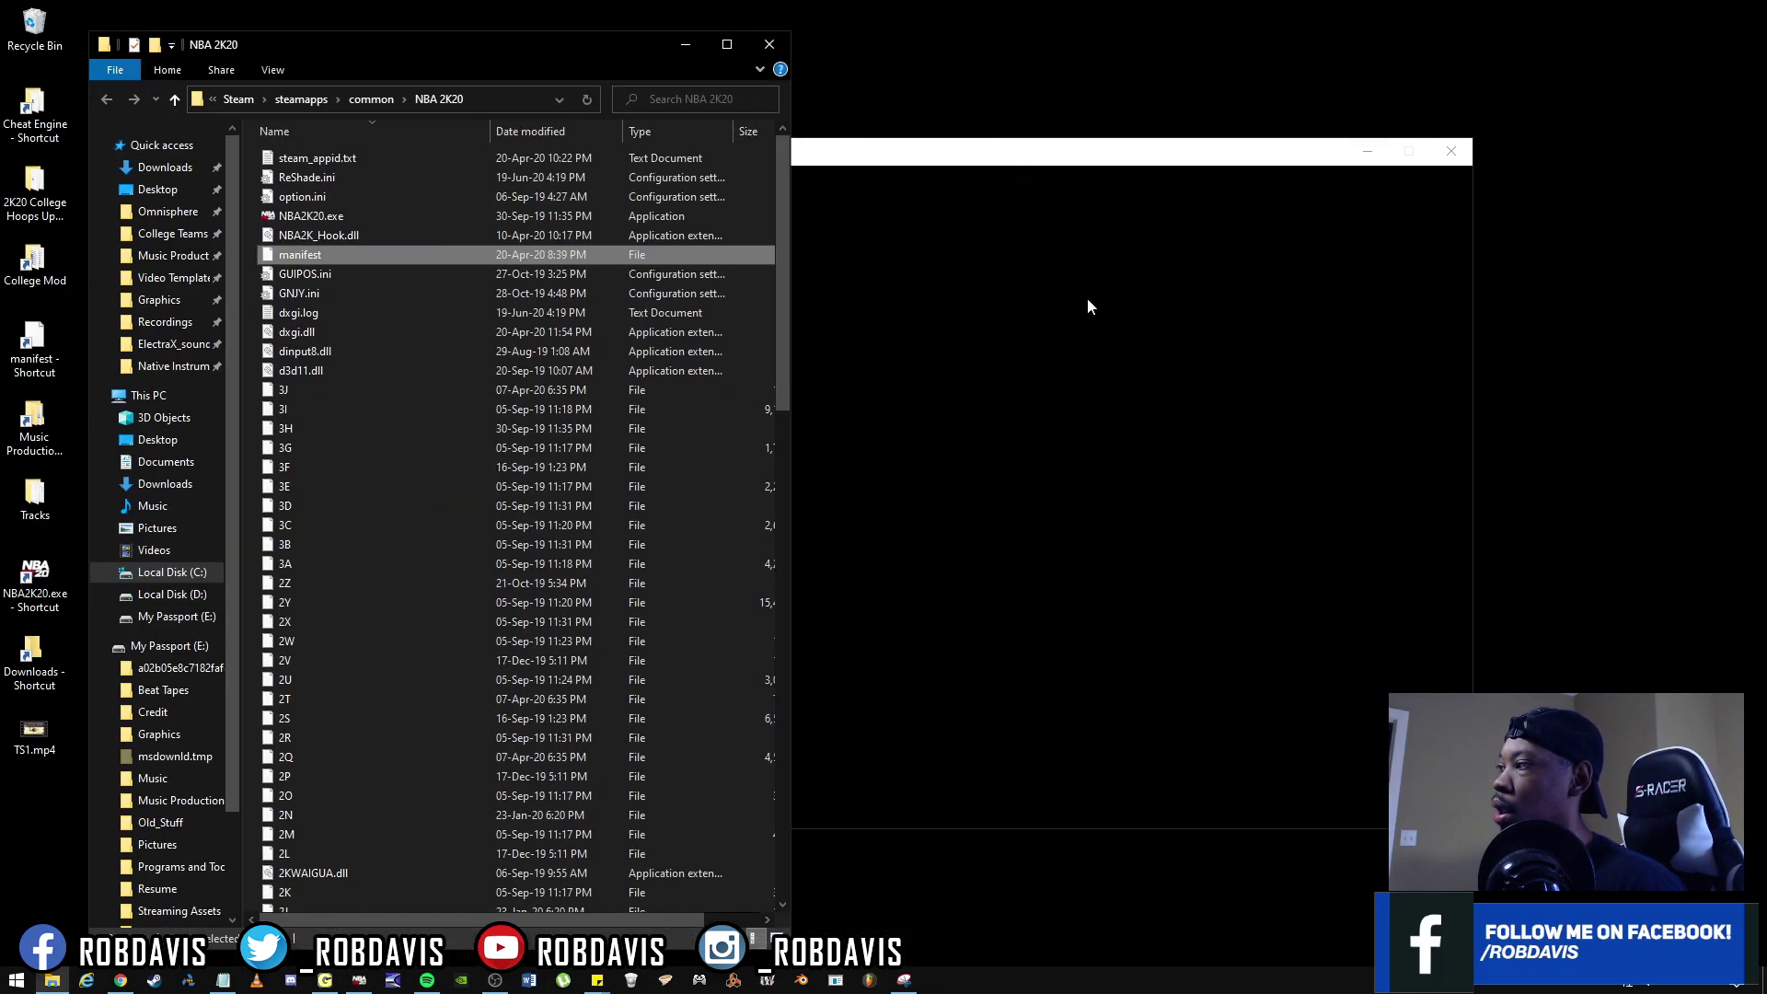
click(1086, 296)
click(533, 47)
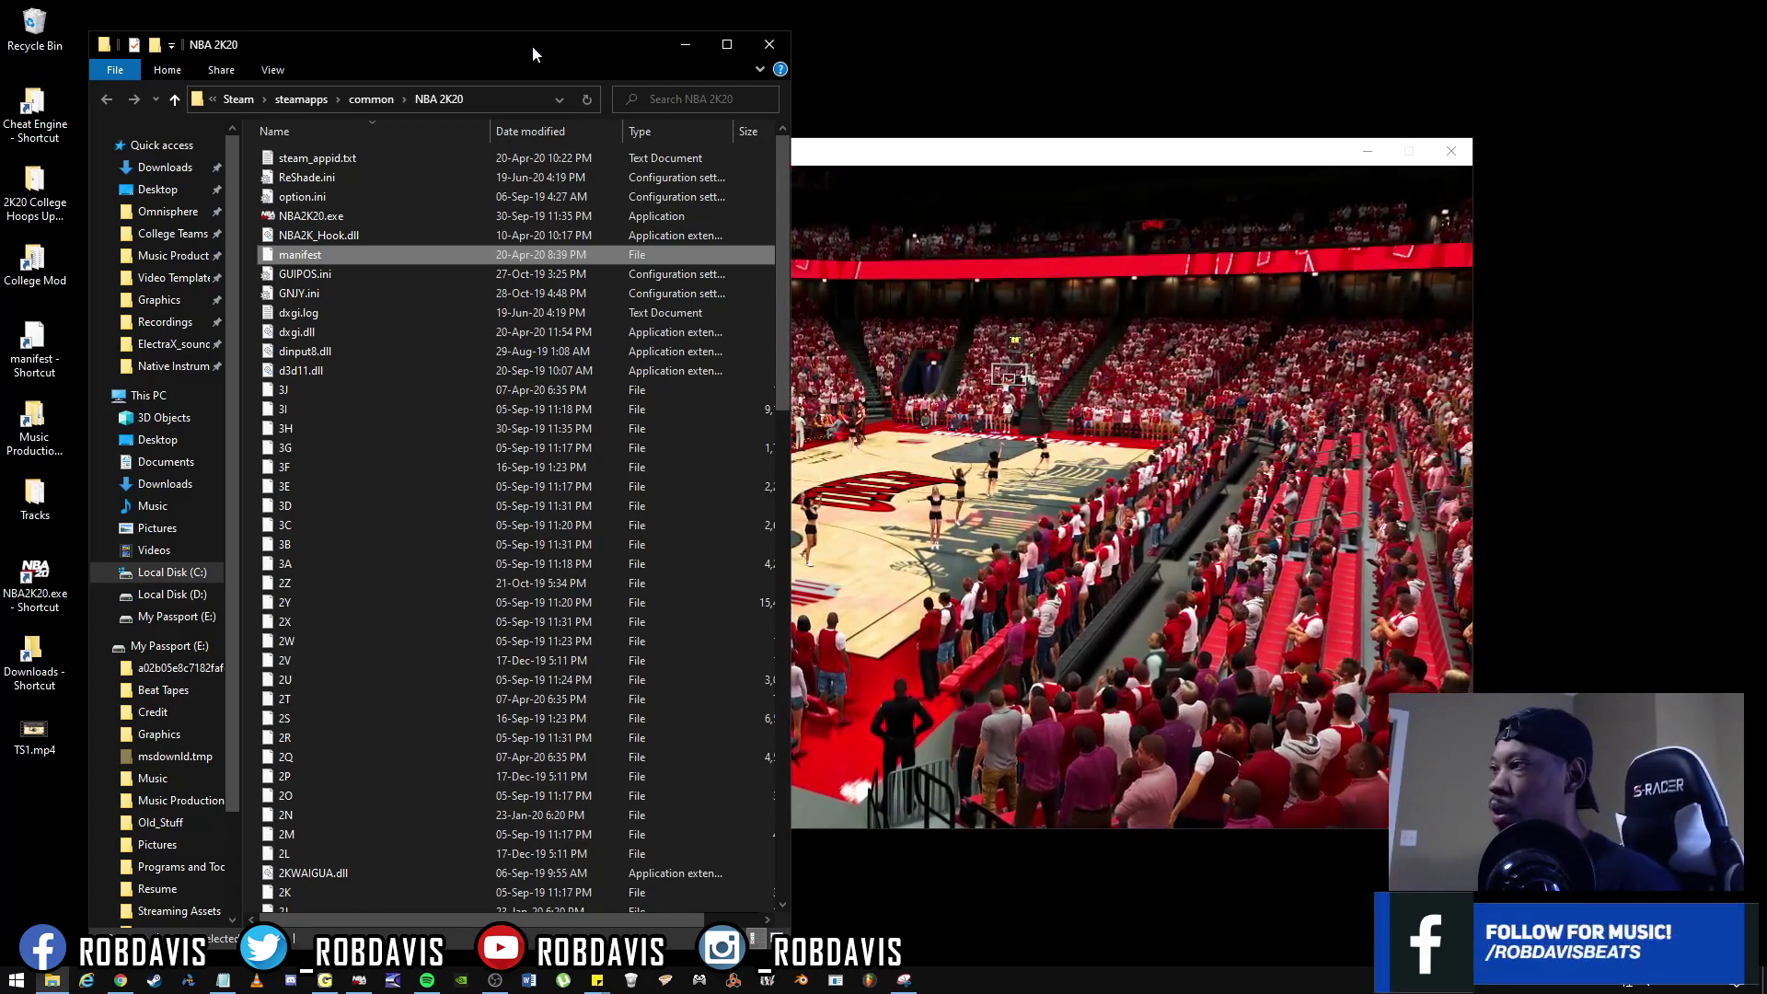
drag(531, 46, 618, 33)
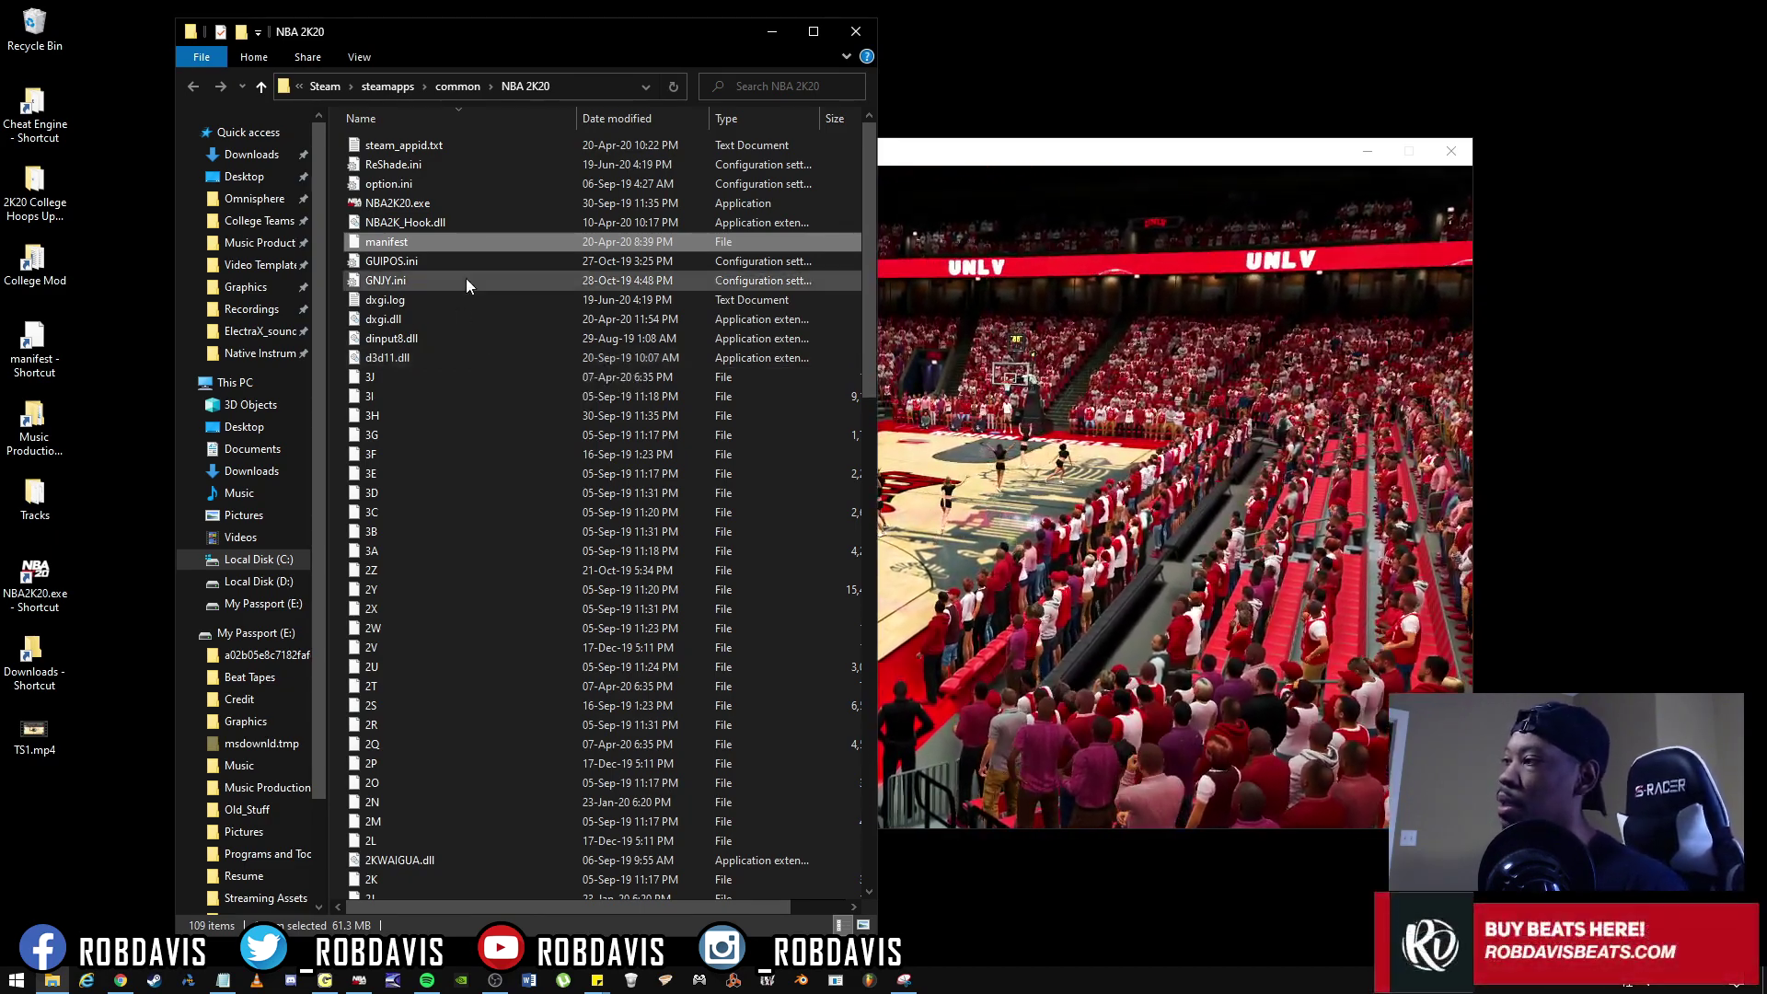
Look through the game's archive files in the NBA 2K20 folder, from 3J down to 0A
click(444, 379)
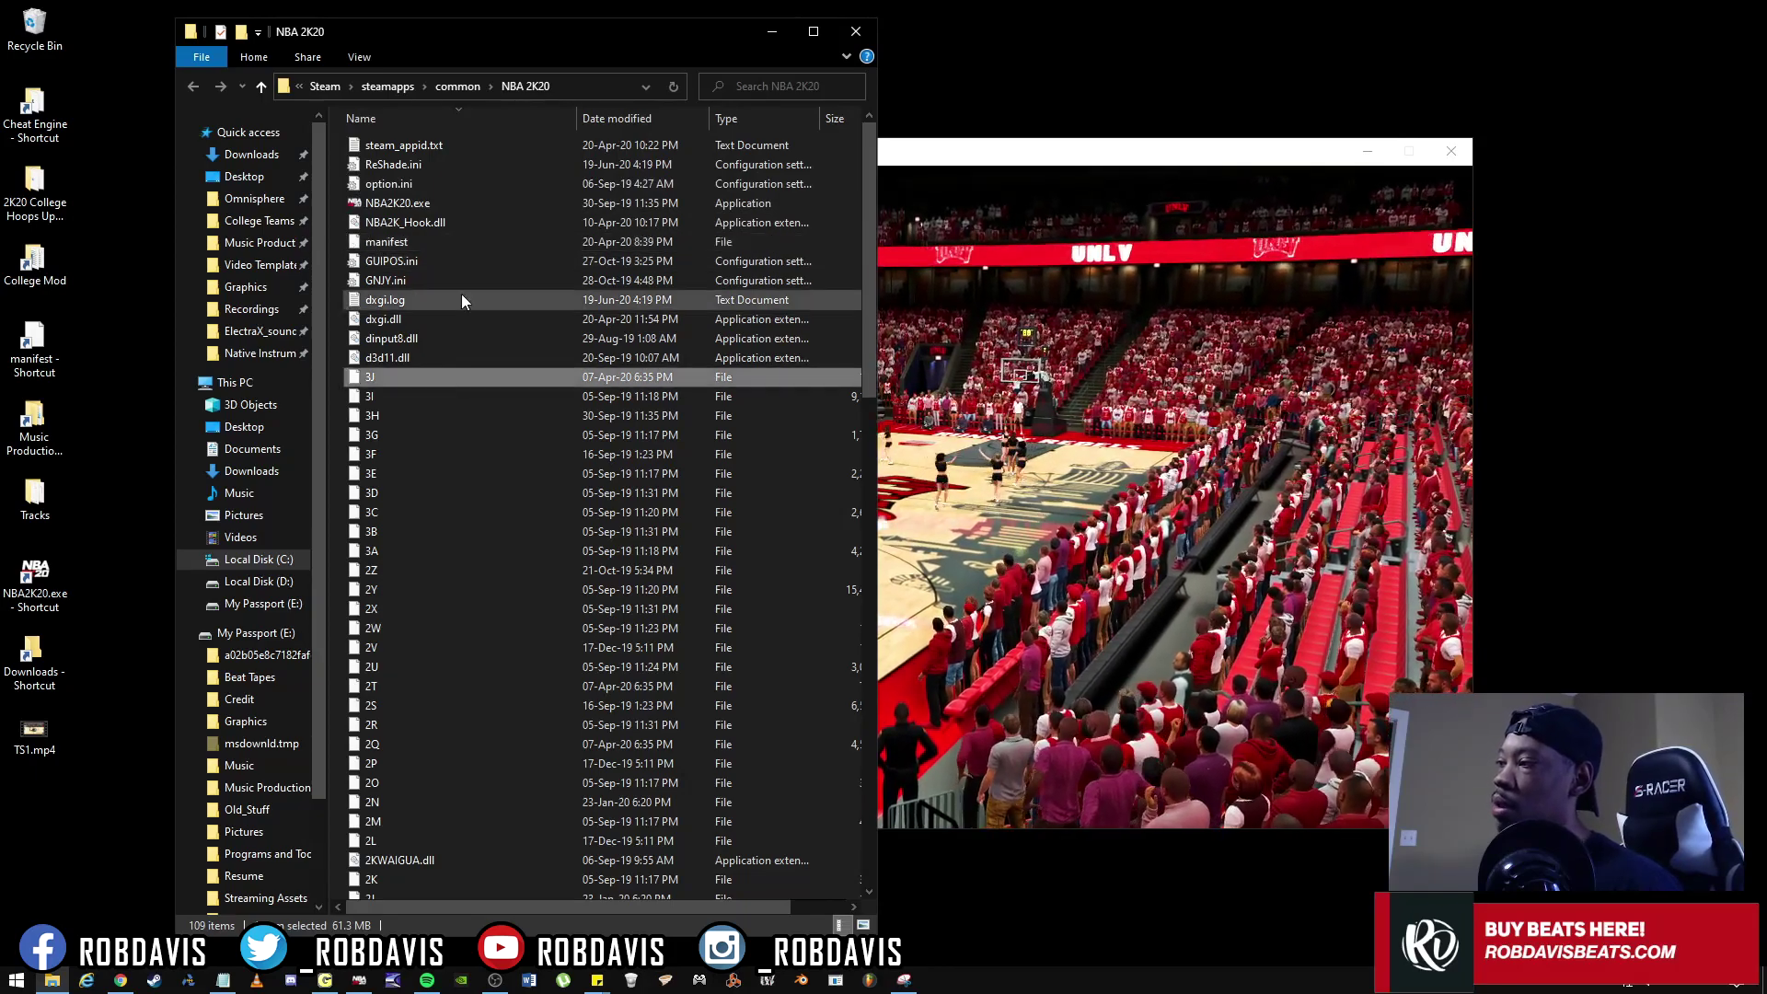
scroll(456, 302, down, 2)
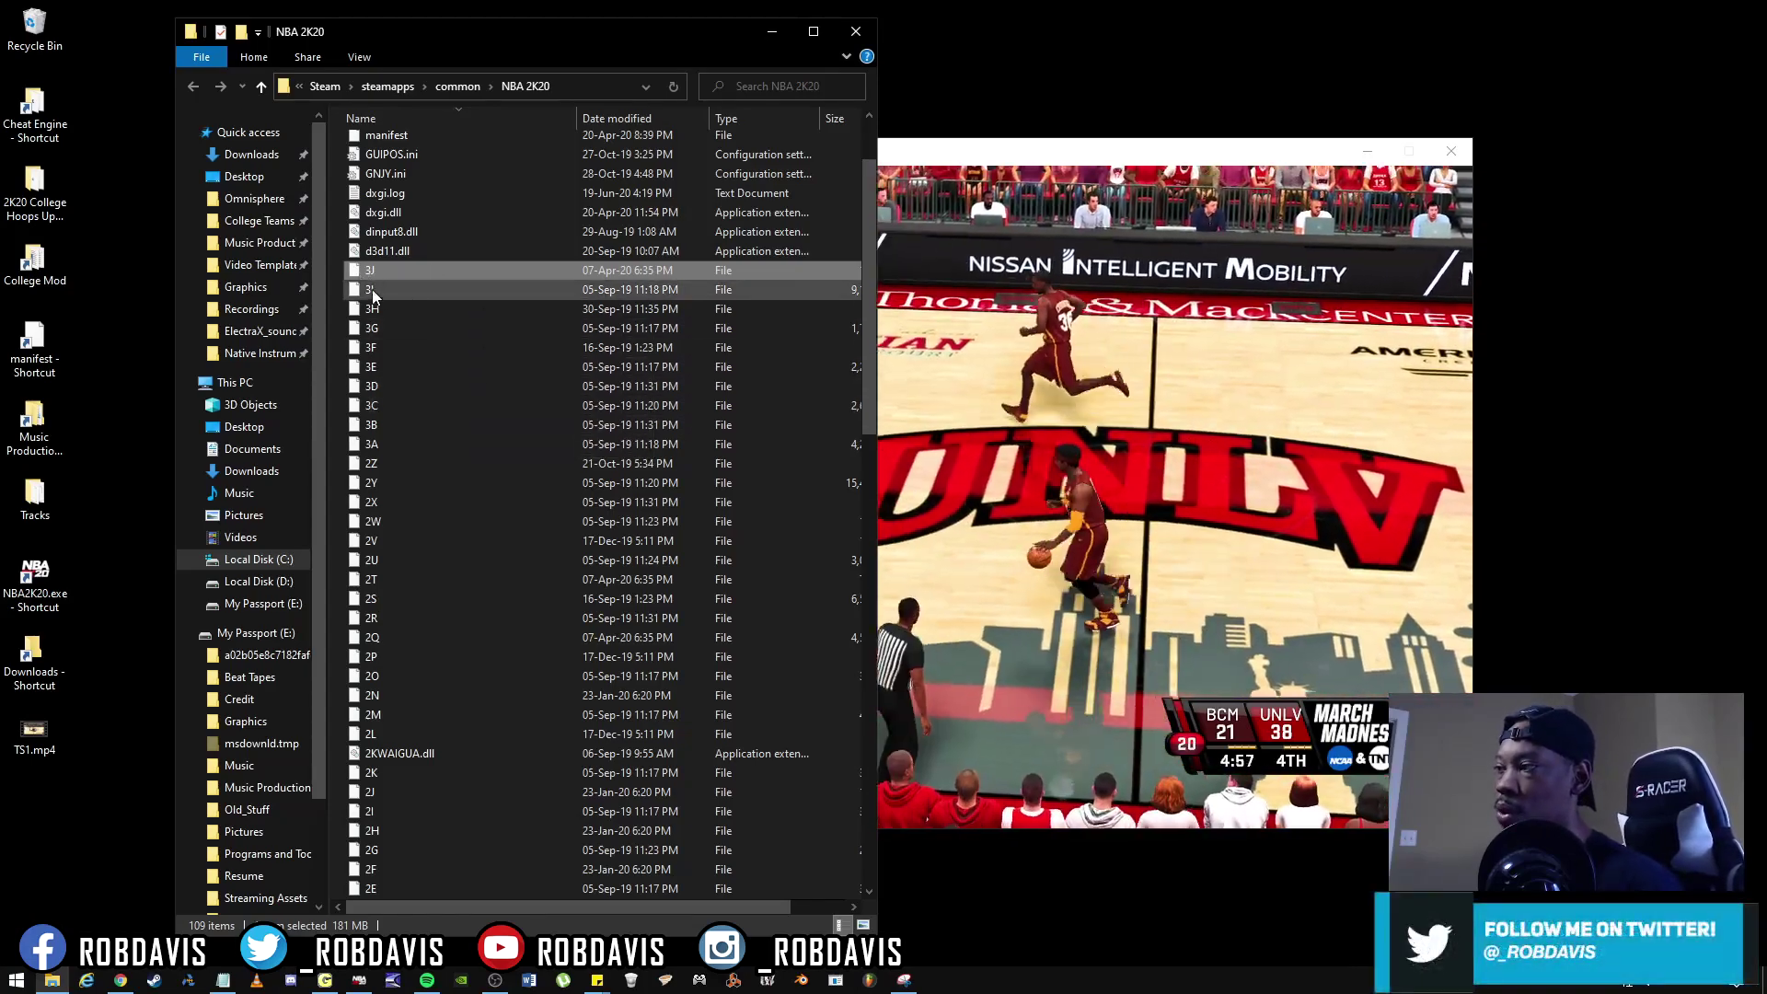
click(388, 313)
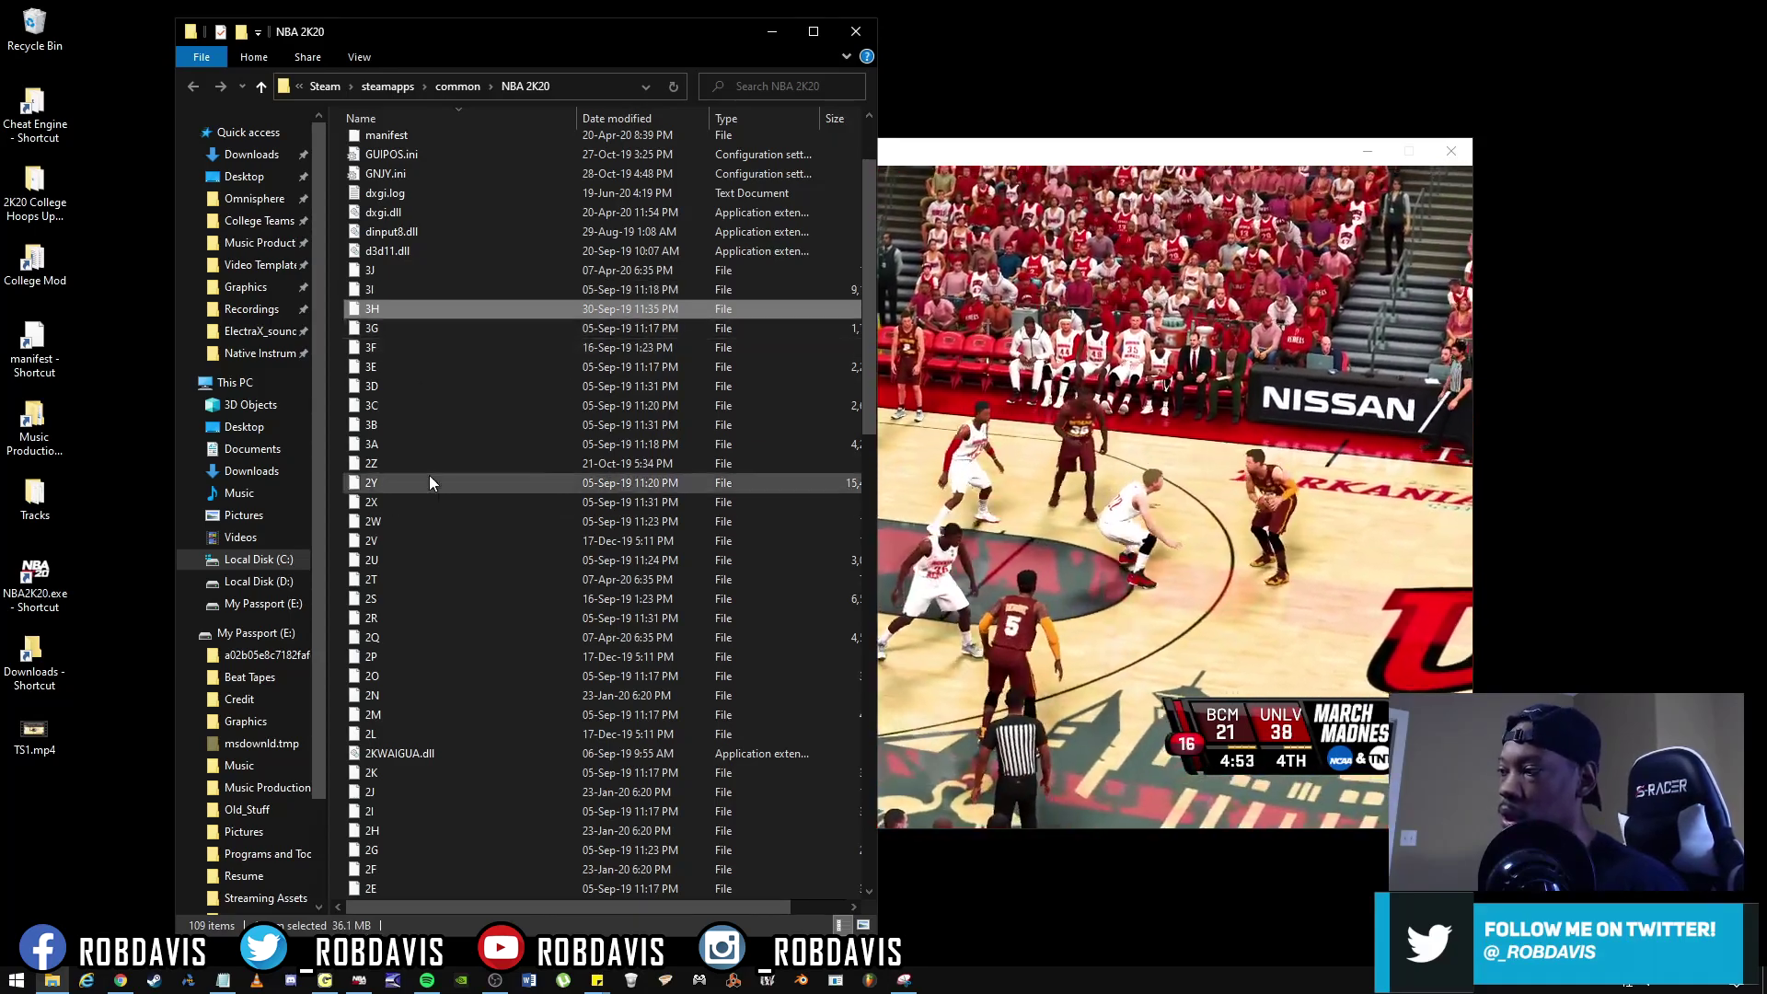
scroll(395, 441, down, 4)
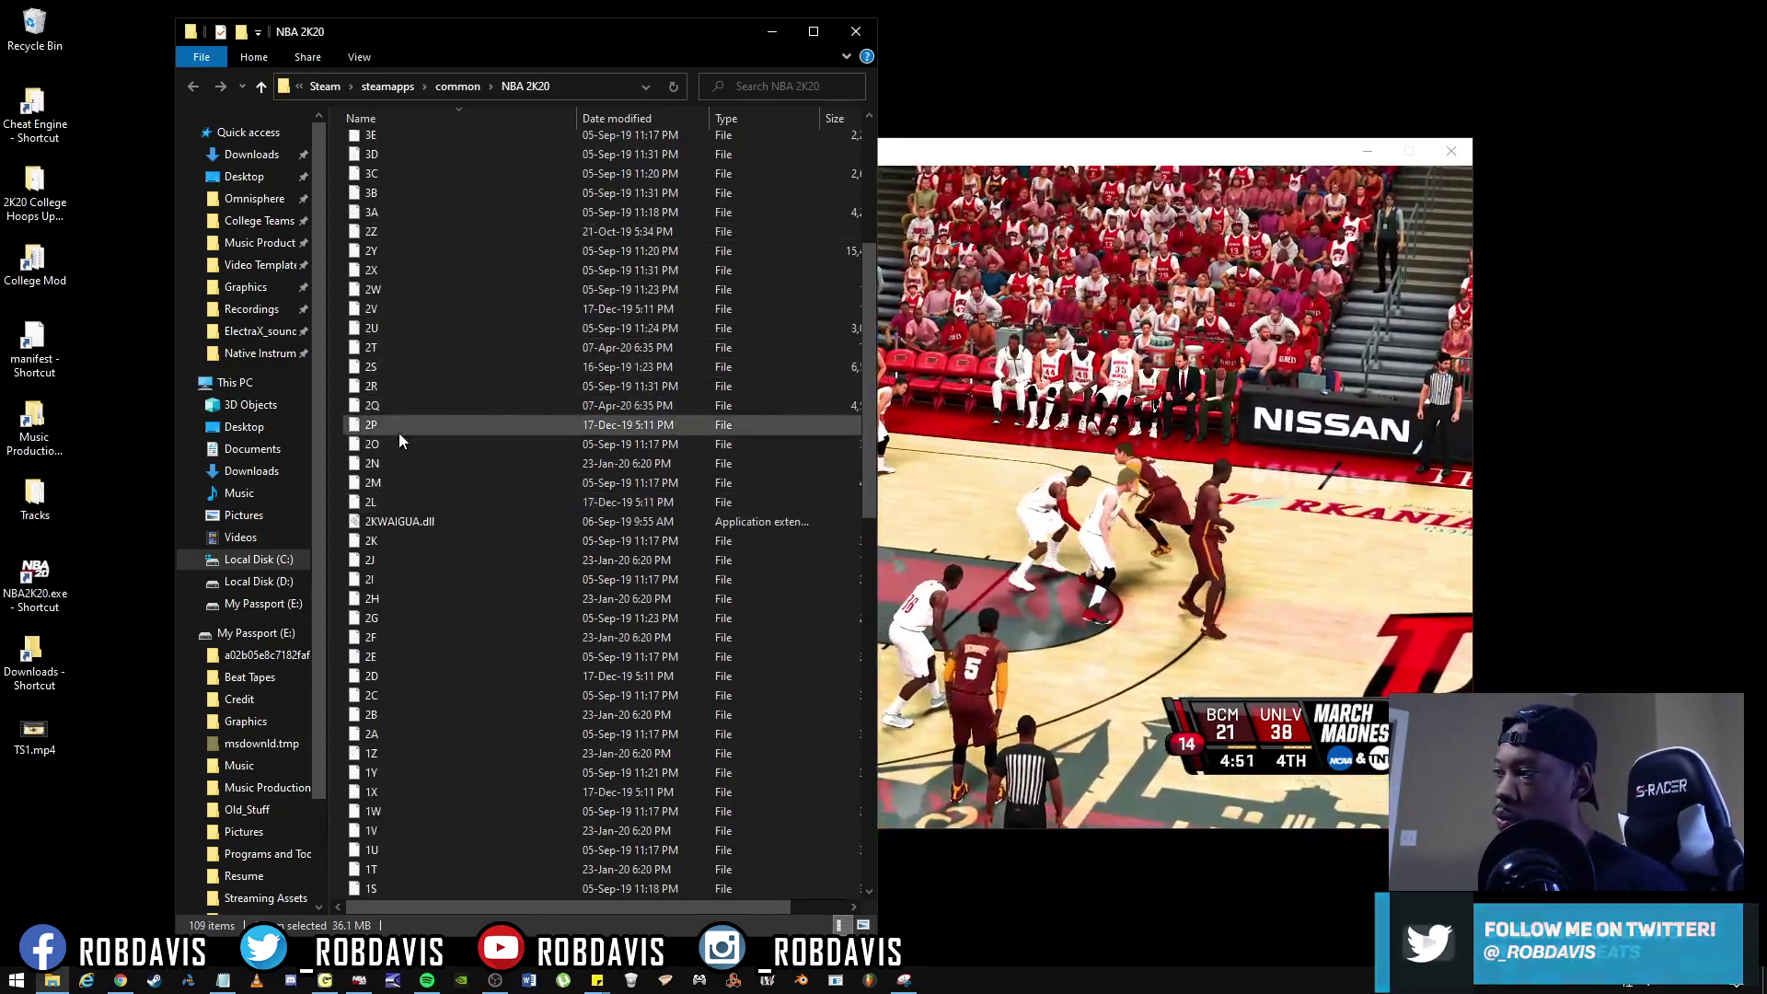
scroll(408, 482, down, 12)
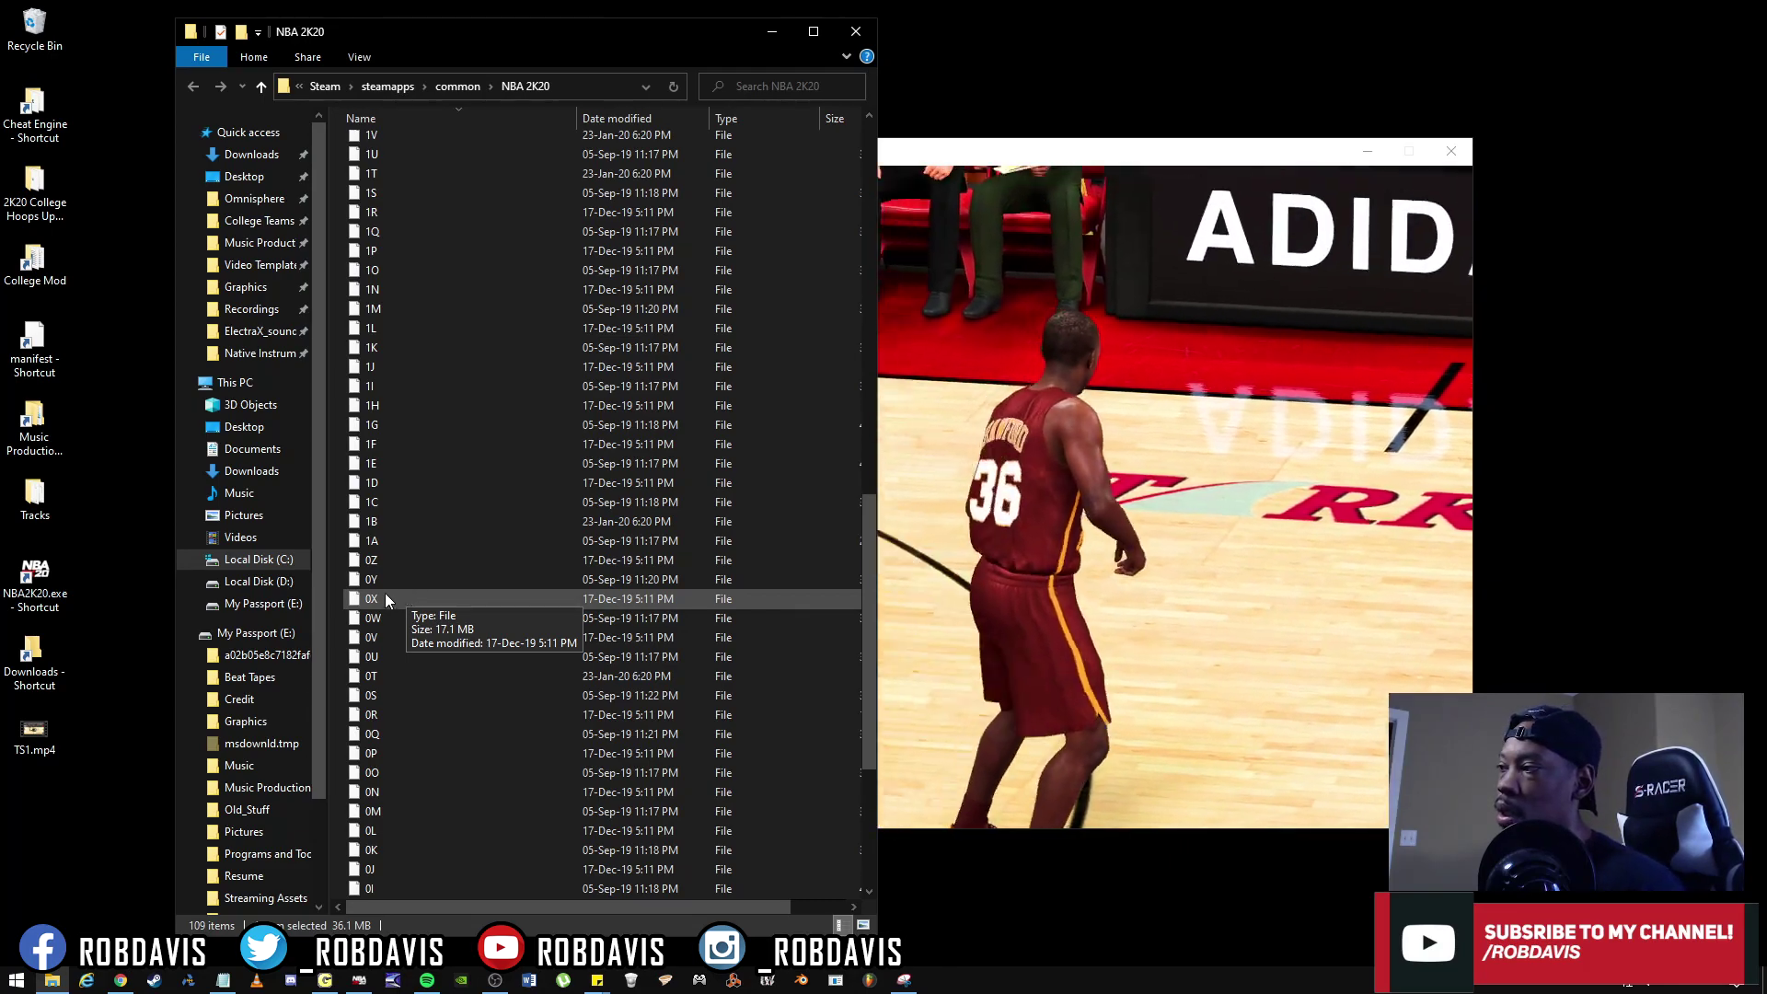
scroll(427, 733, down, 5)
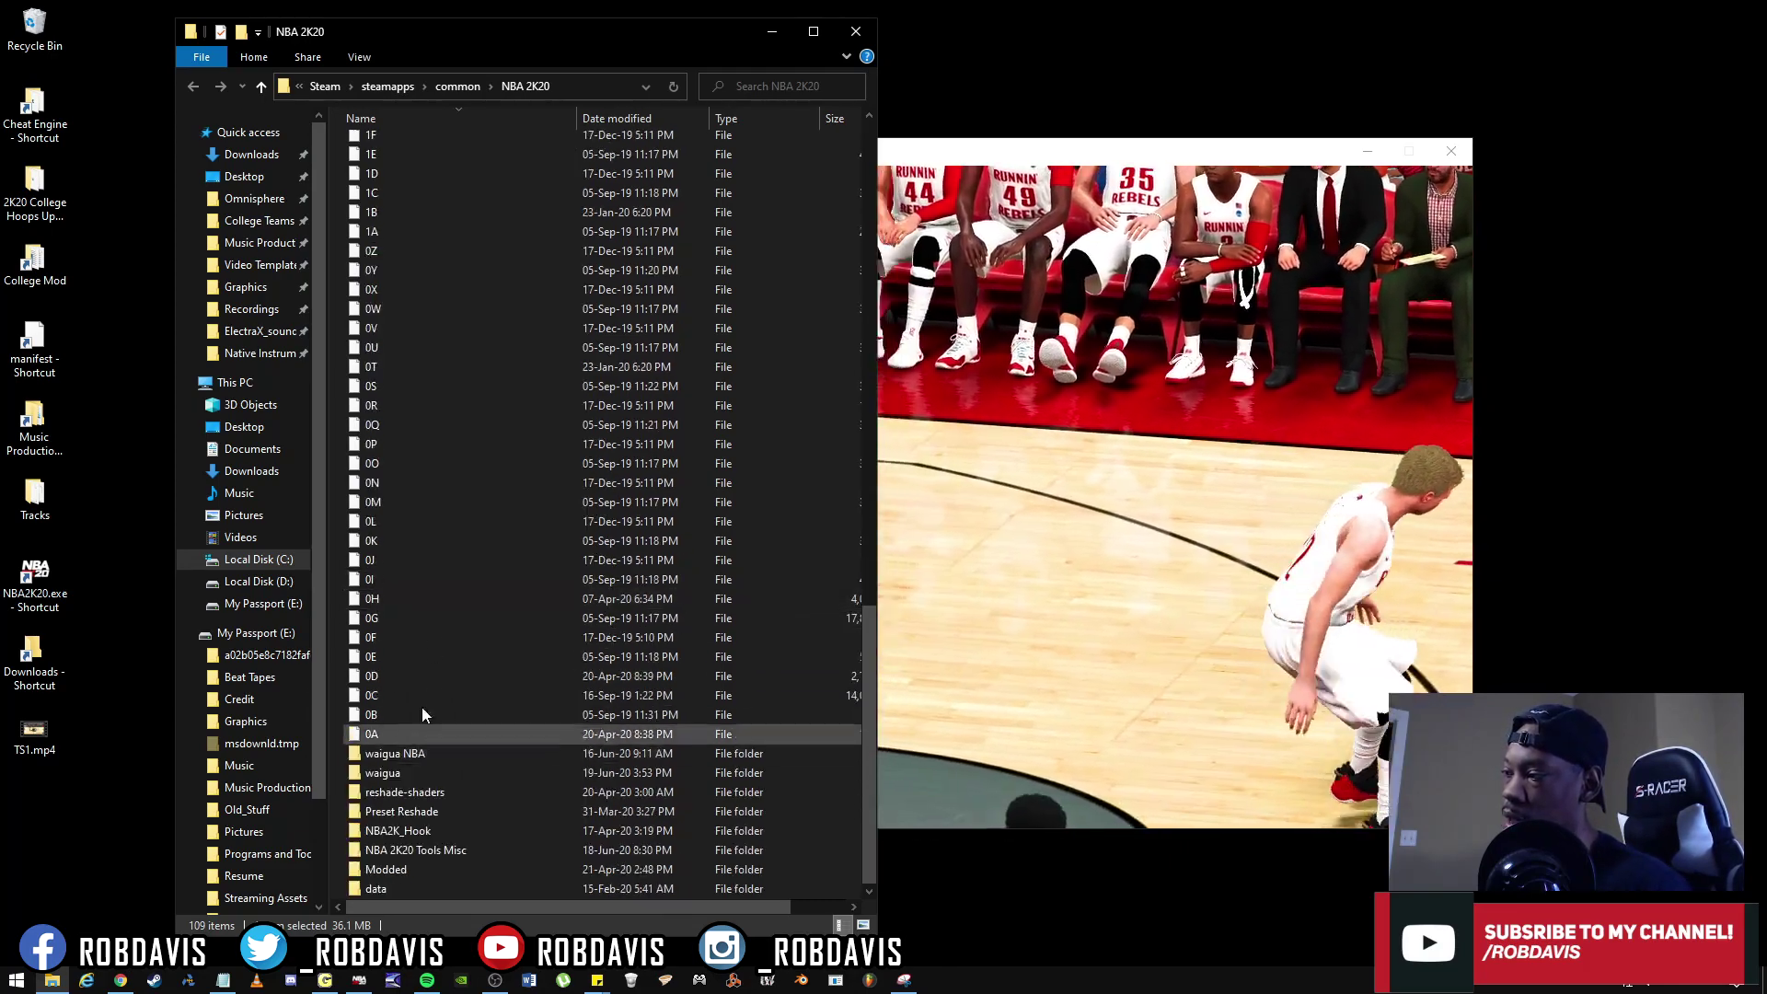
click(370, 736)
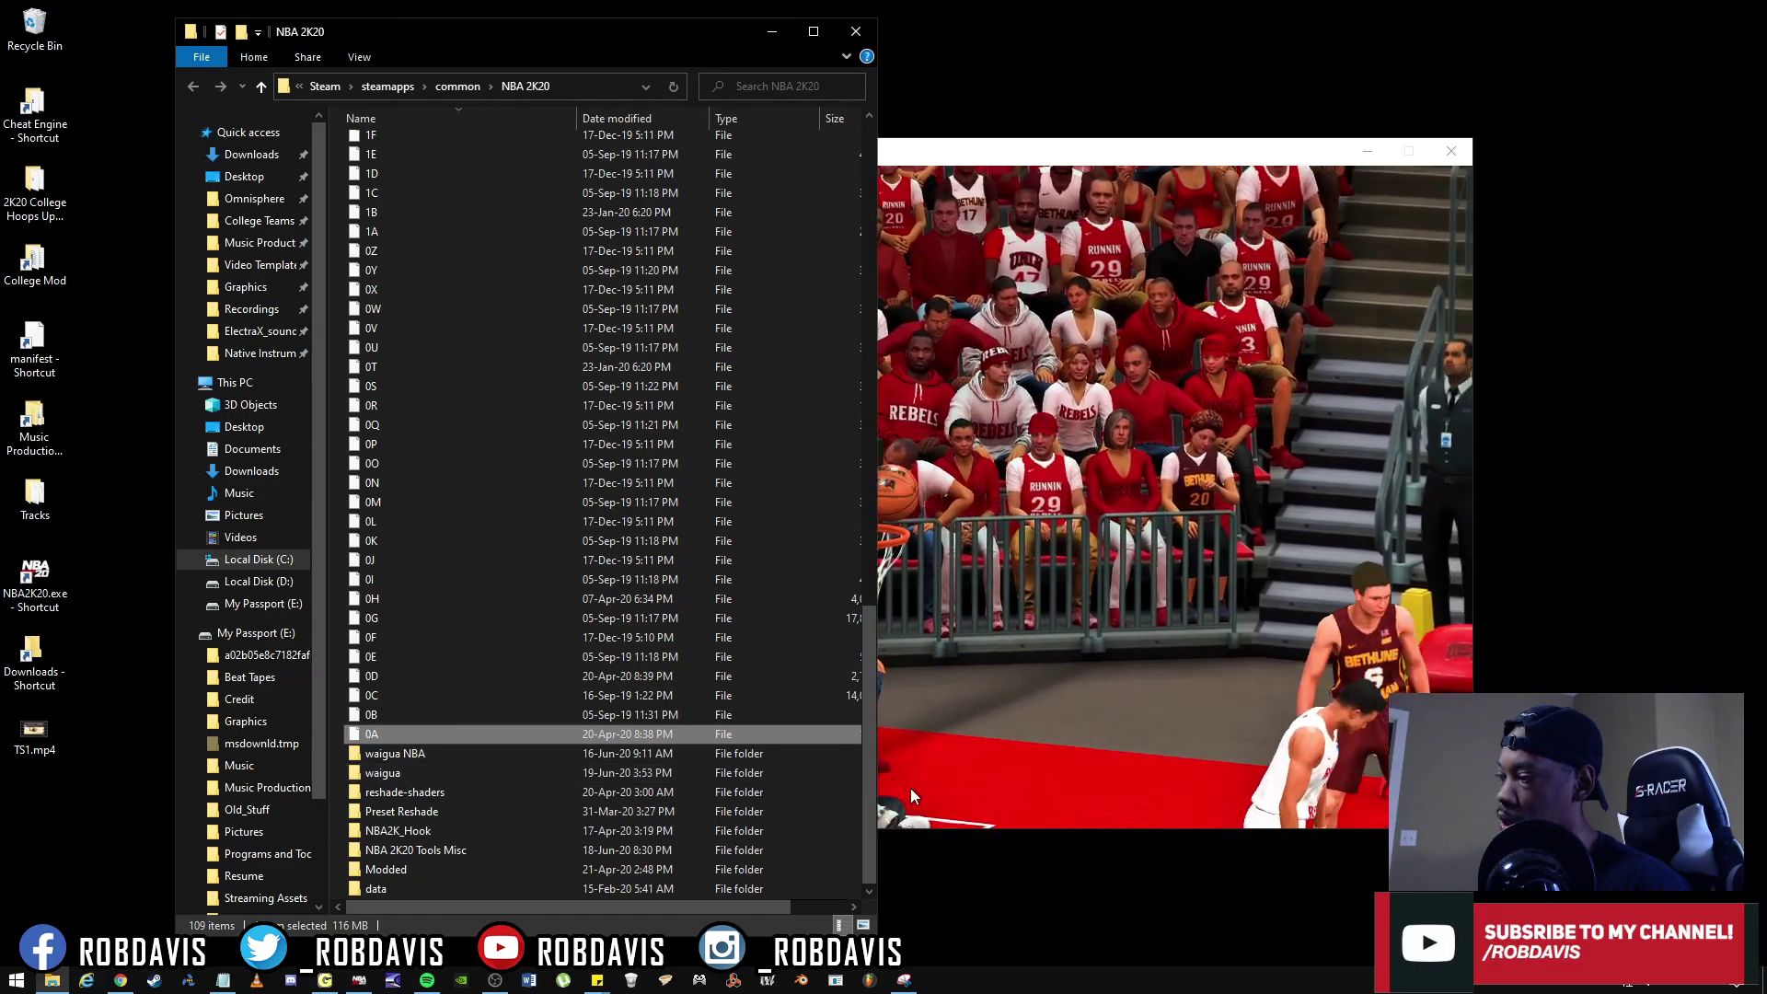
Widen the folder window to show the full Size column and examine the sizes of files 0A, 0B and 0C
drag(881, 795, 1298, 809)
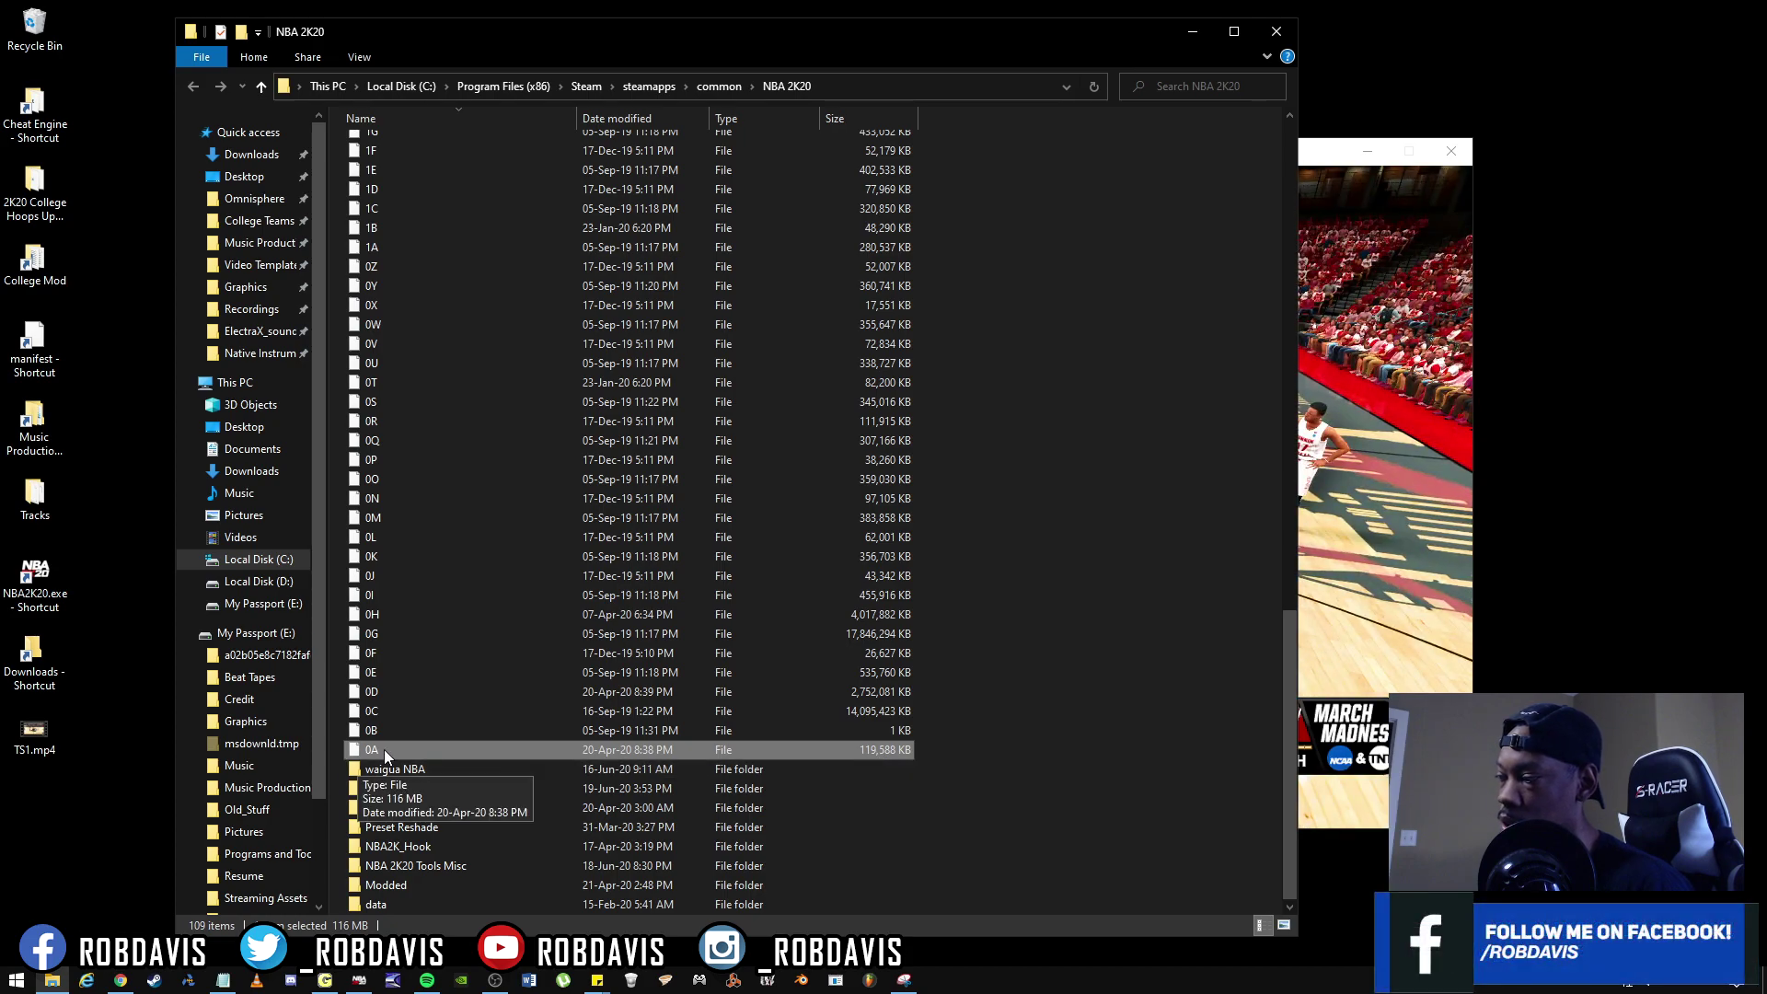
click(421, 729)
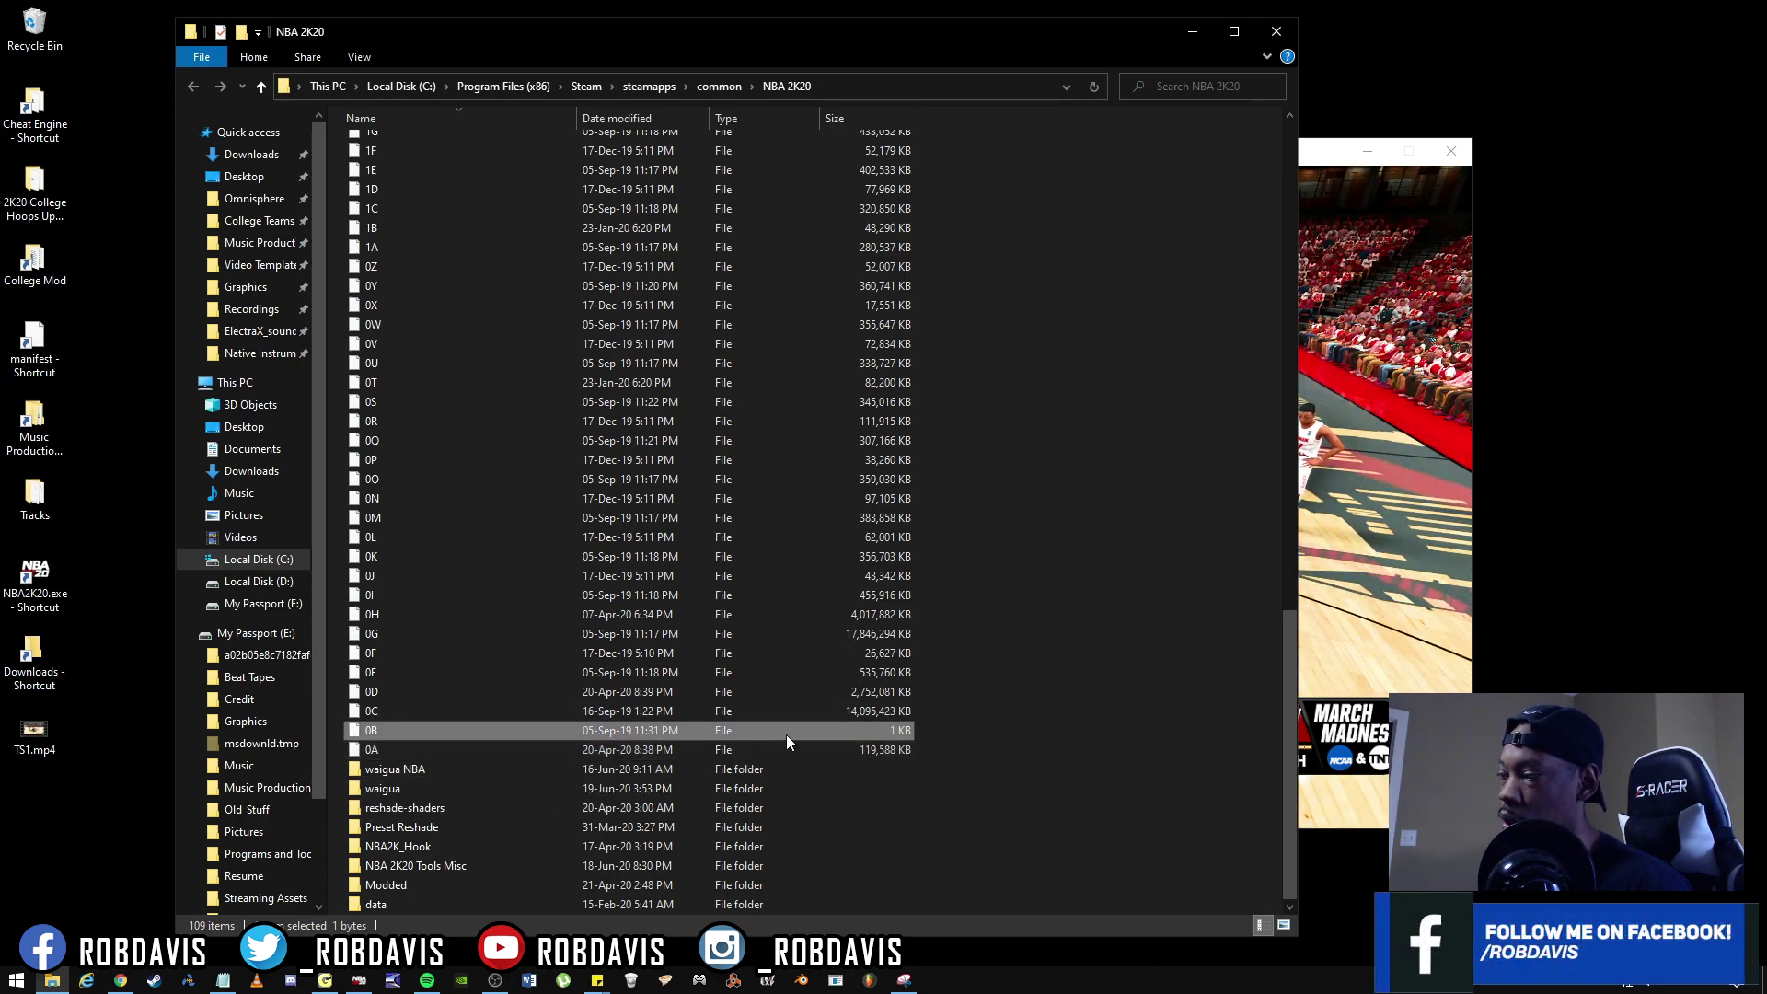
click(396, 707)
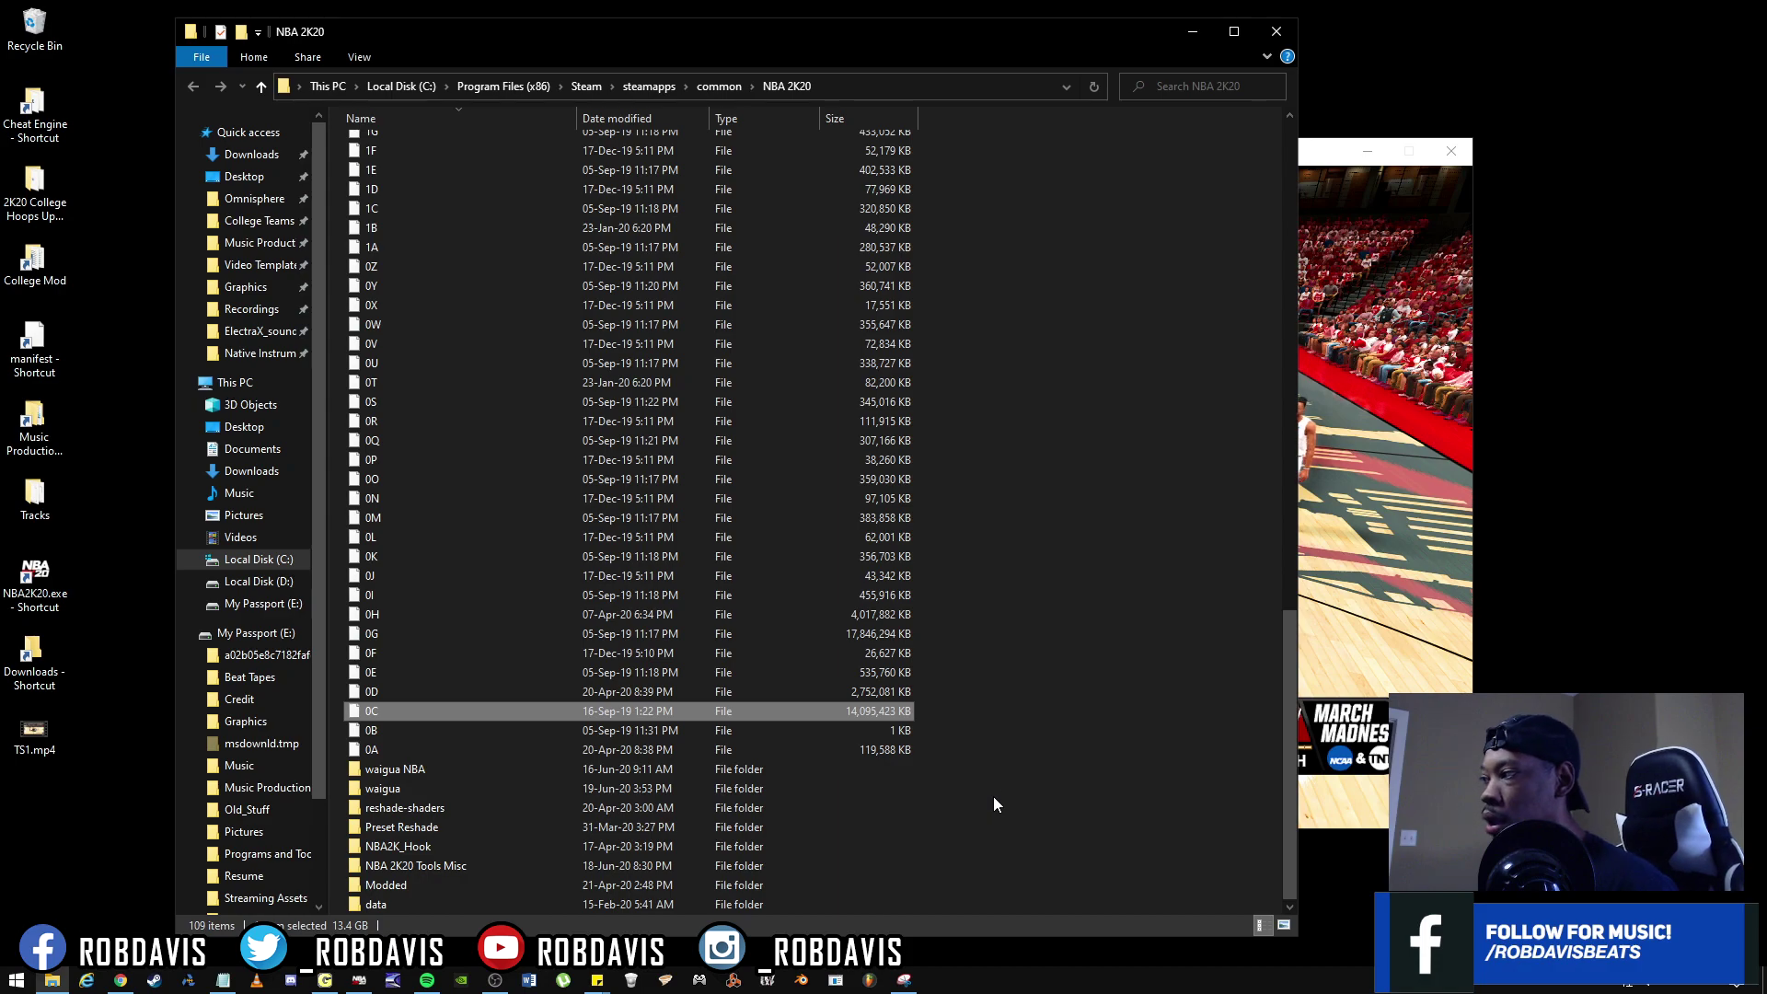
scroll(1035, 750, up, 6)
scroll(1035, 747, up, 12)
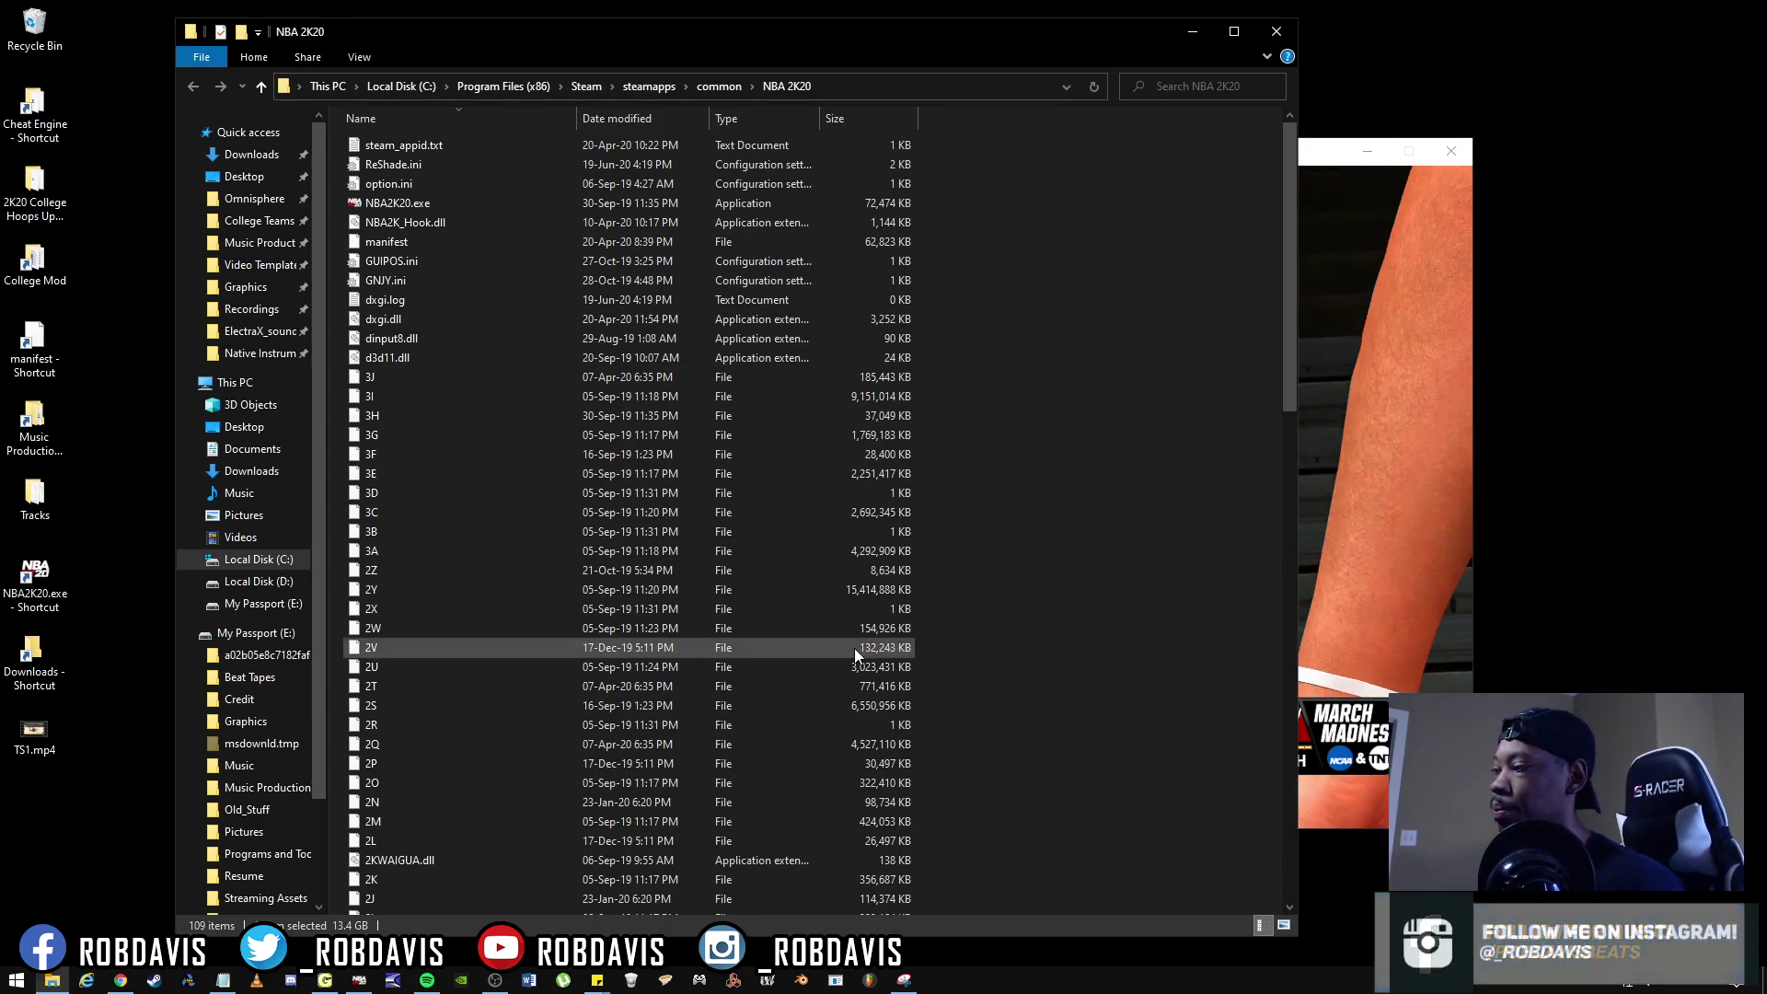
click(1095, 531)
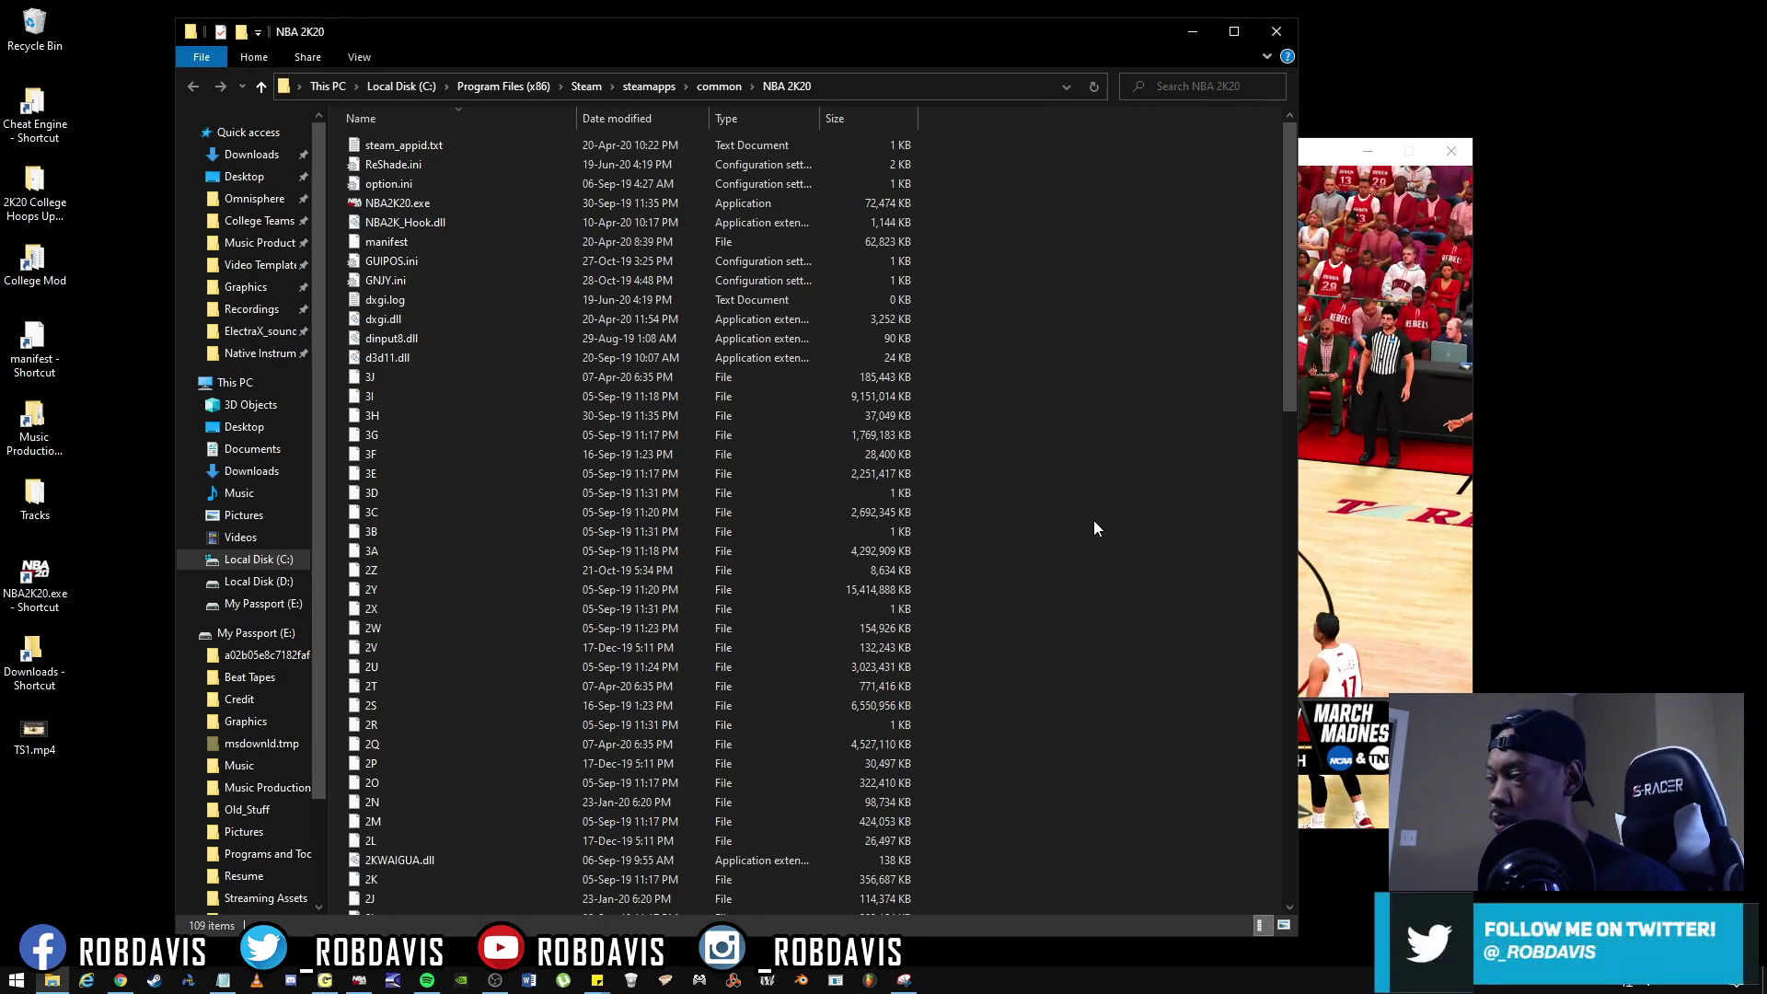
Bring up the manifest in Notepad and arrange it beside the NBA 2K20 folder window
double_click(387, 241)
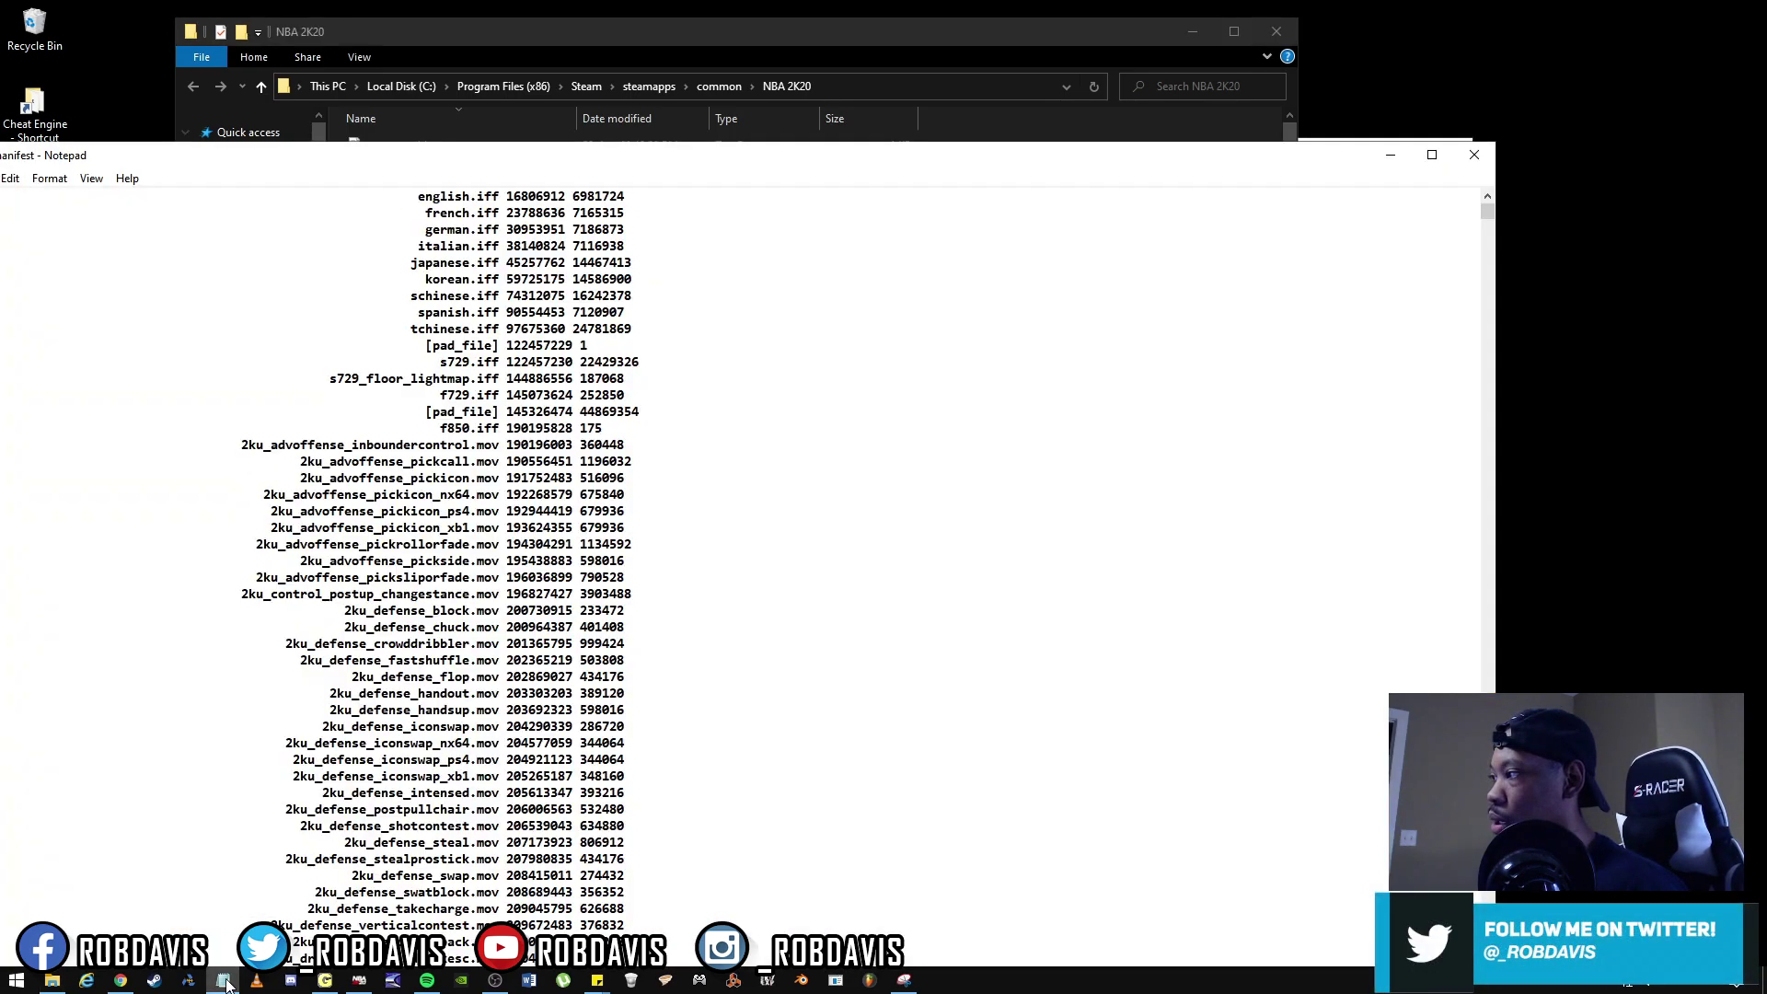
drag(295, 157, 694, 77)
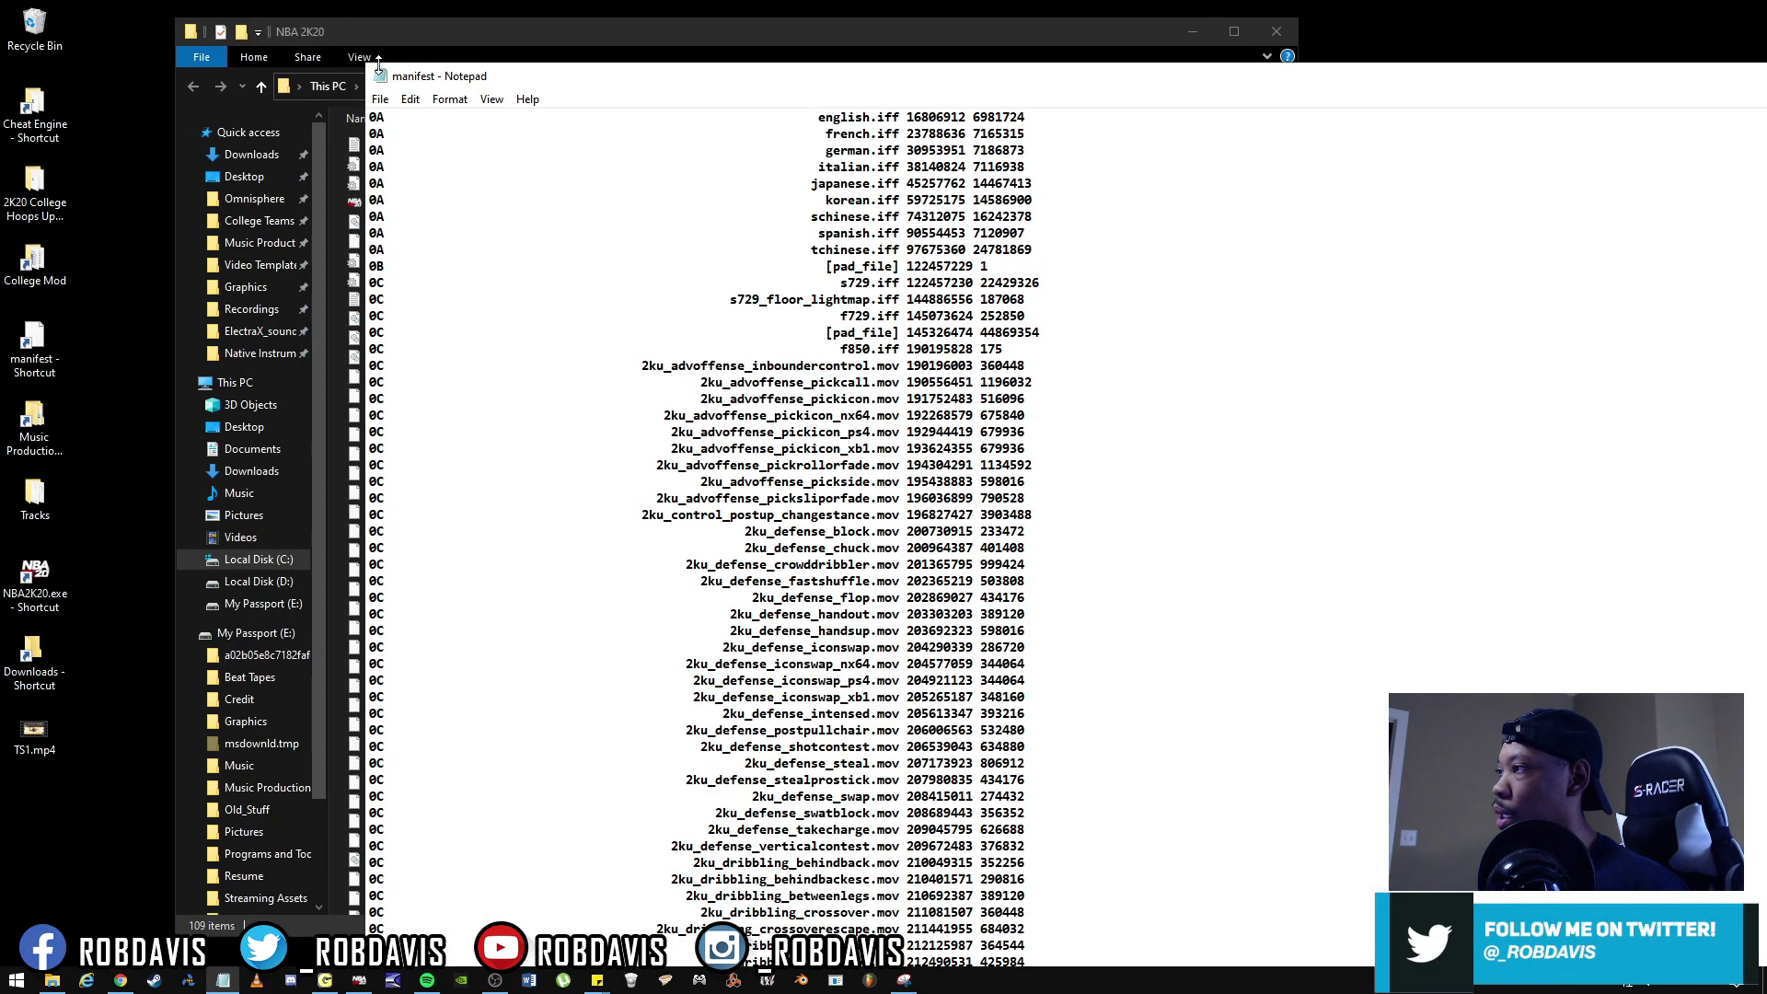
drag(378, 63, 700, 59)
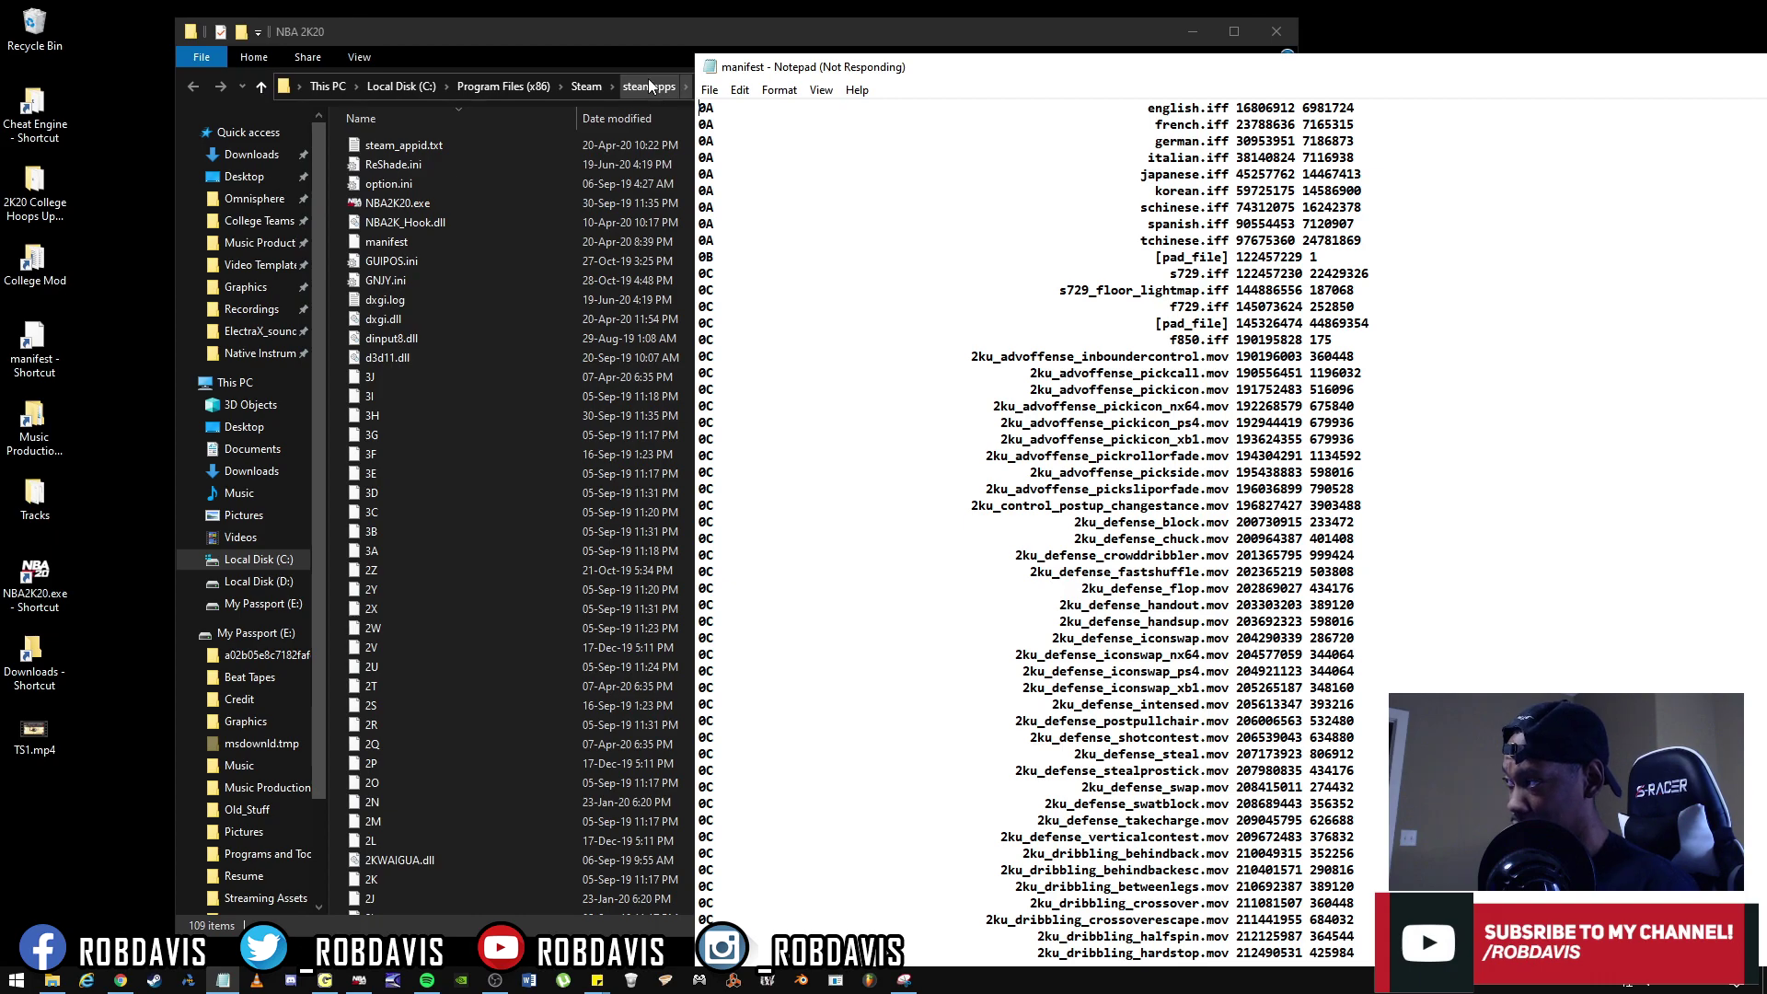
drag(618, 33, 527, 39)
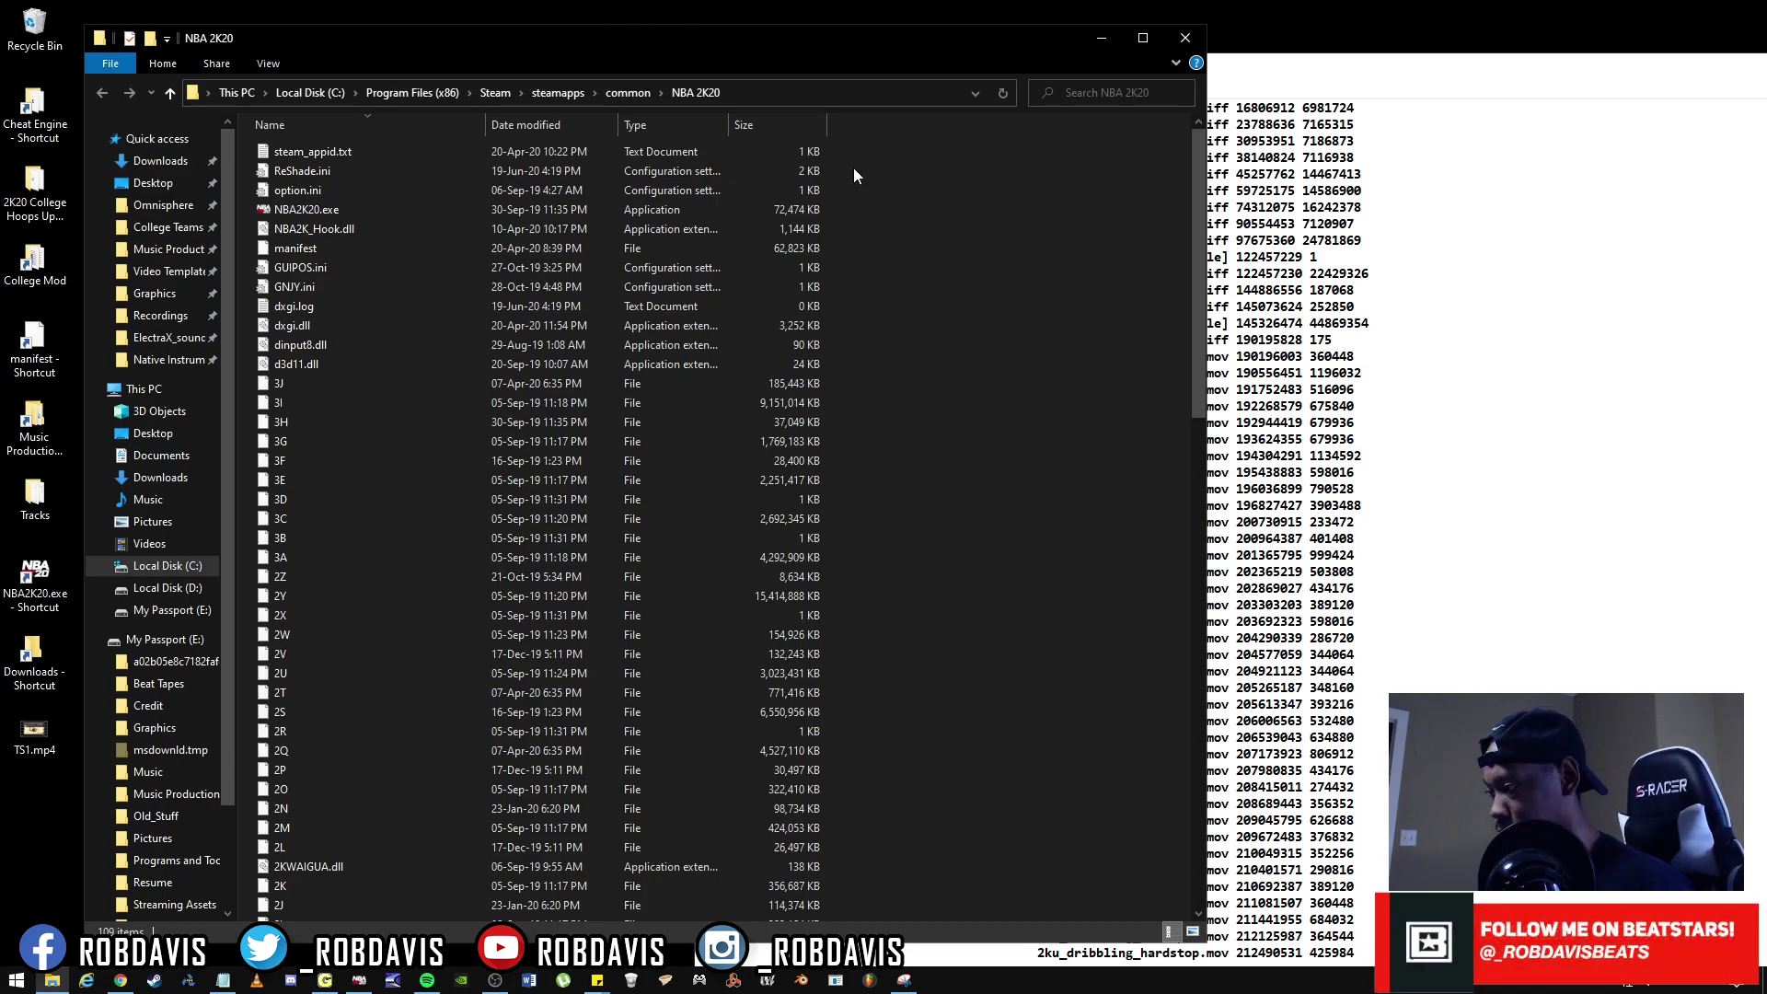
Select file 0A in the NBA 2K20 folder and compare it with the 0A entries listed in the manifest
scroll(396, 455, down, 20)
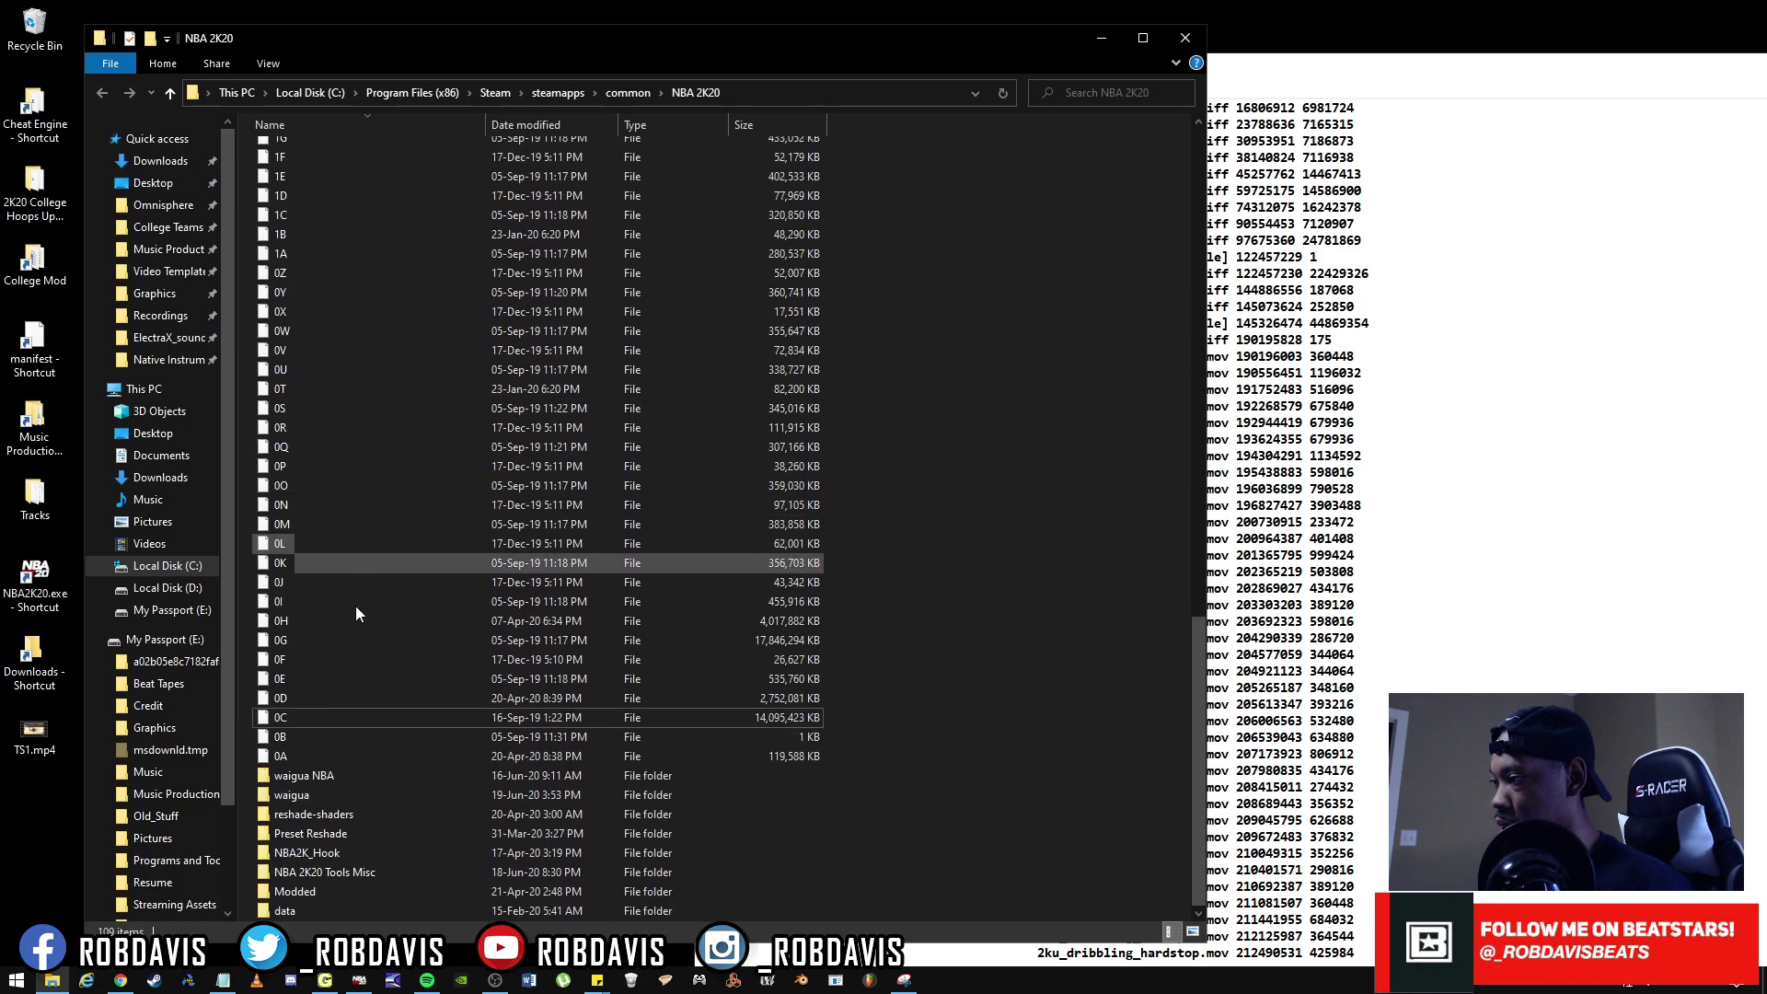
click(306, 755)
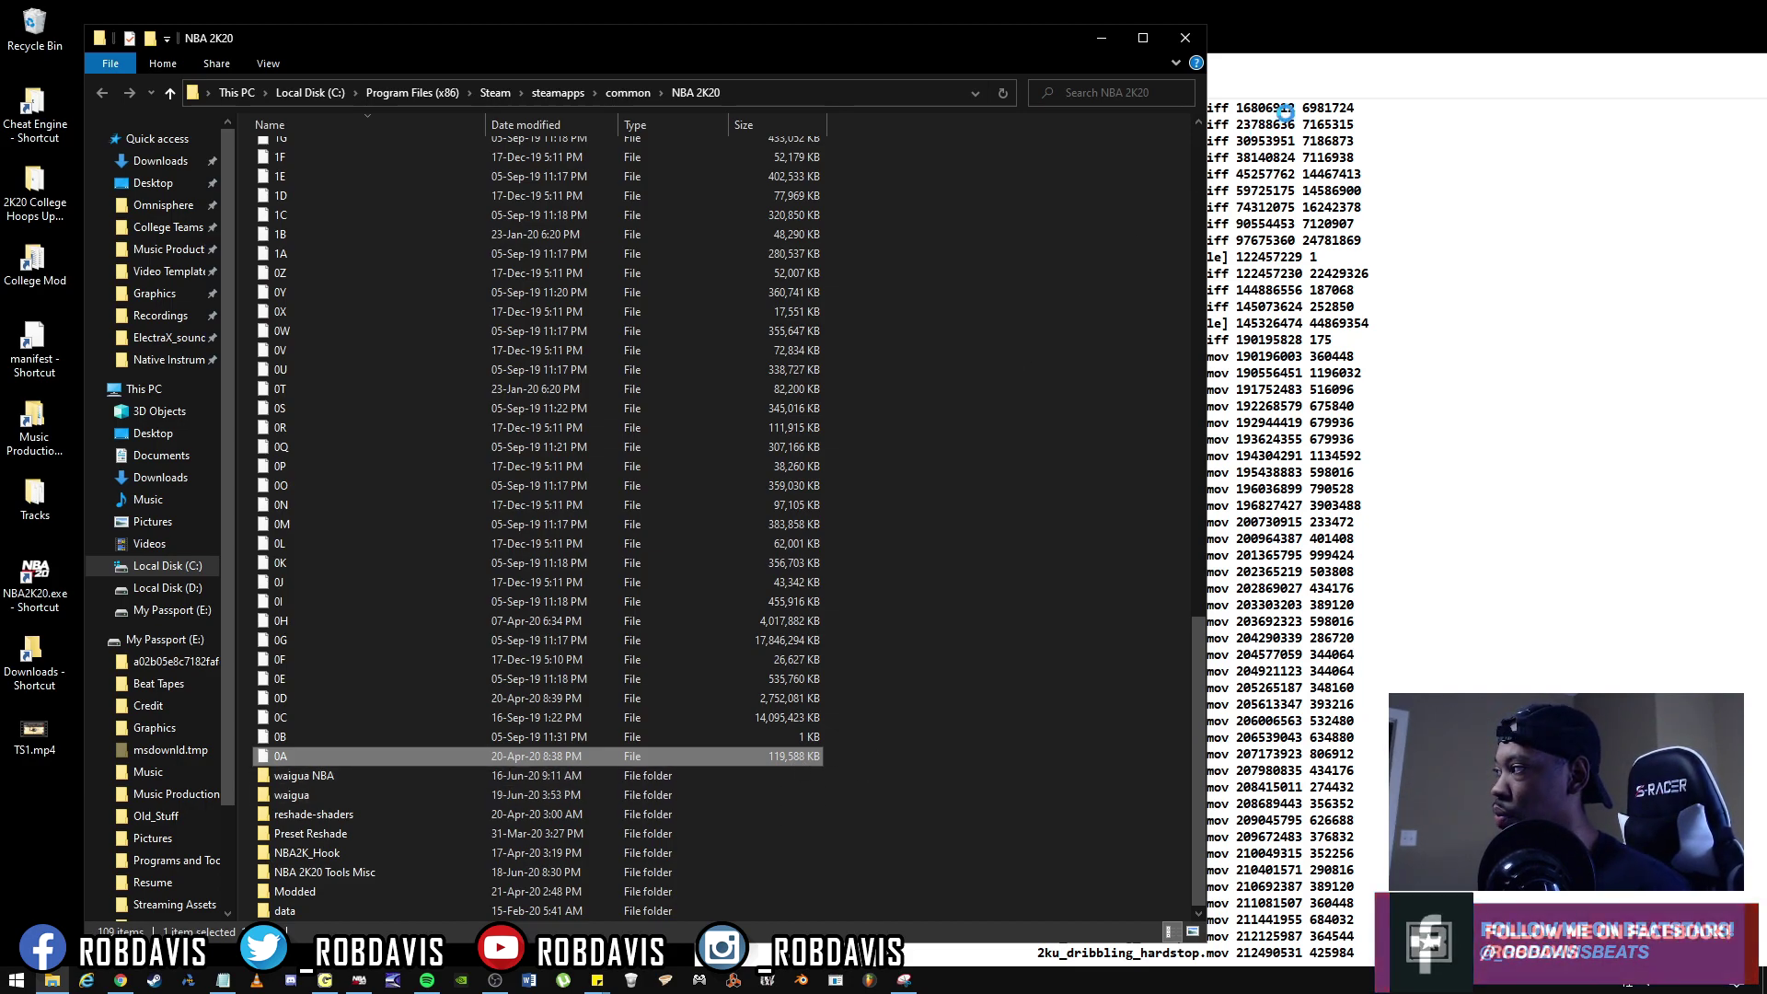
key(alt+Tab)
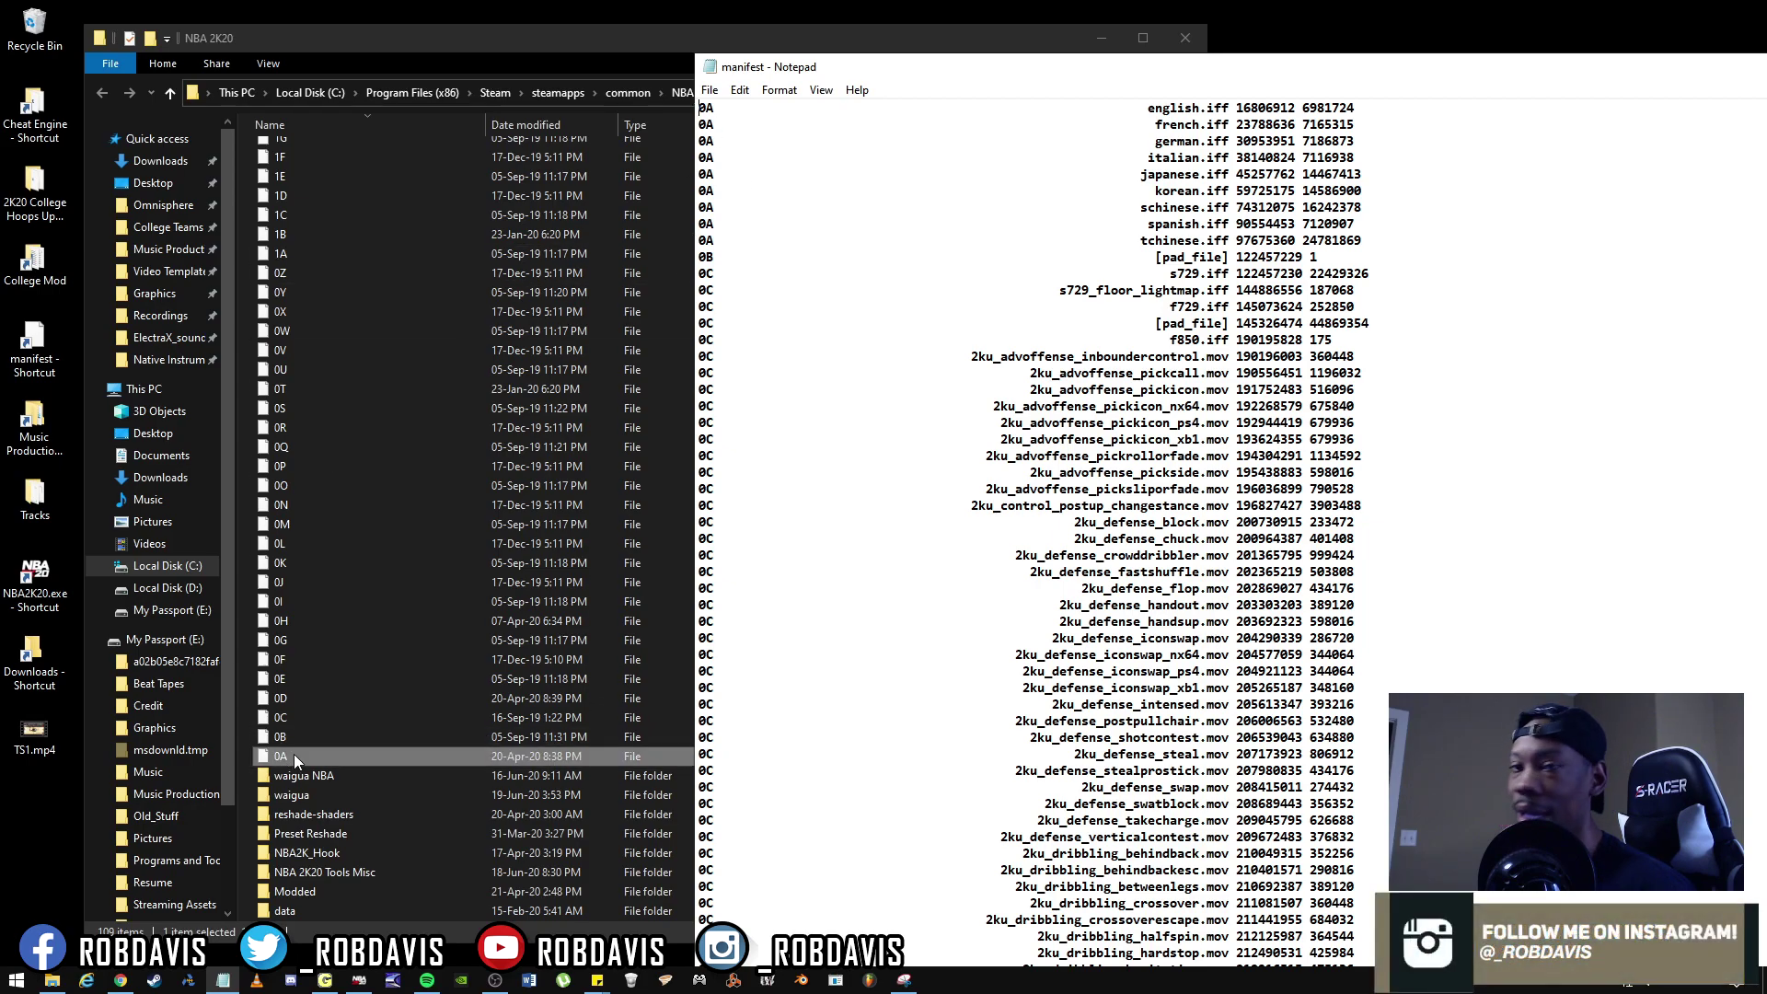
click(561, 47)
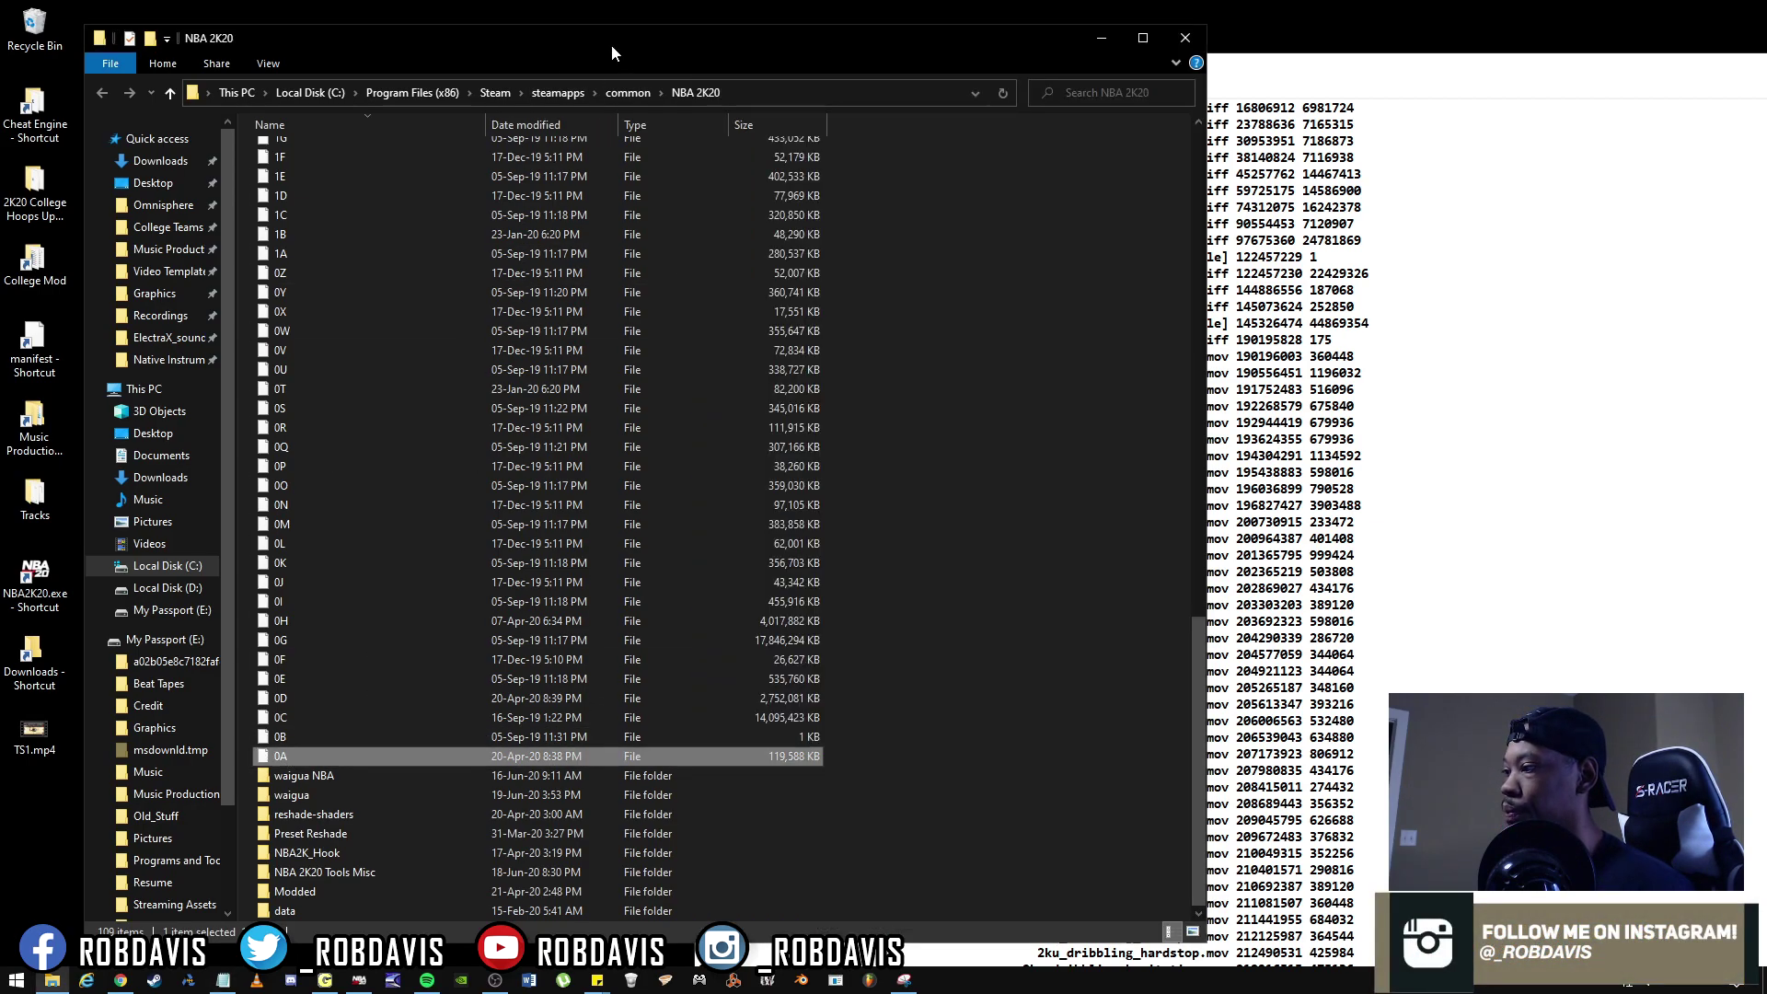
mouse_move(611, 44)
mouse_down()
mouse_move(637, 25)
mouse_move(612, 25)
mouse_up()
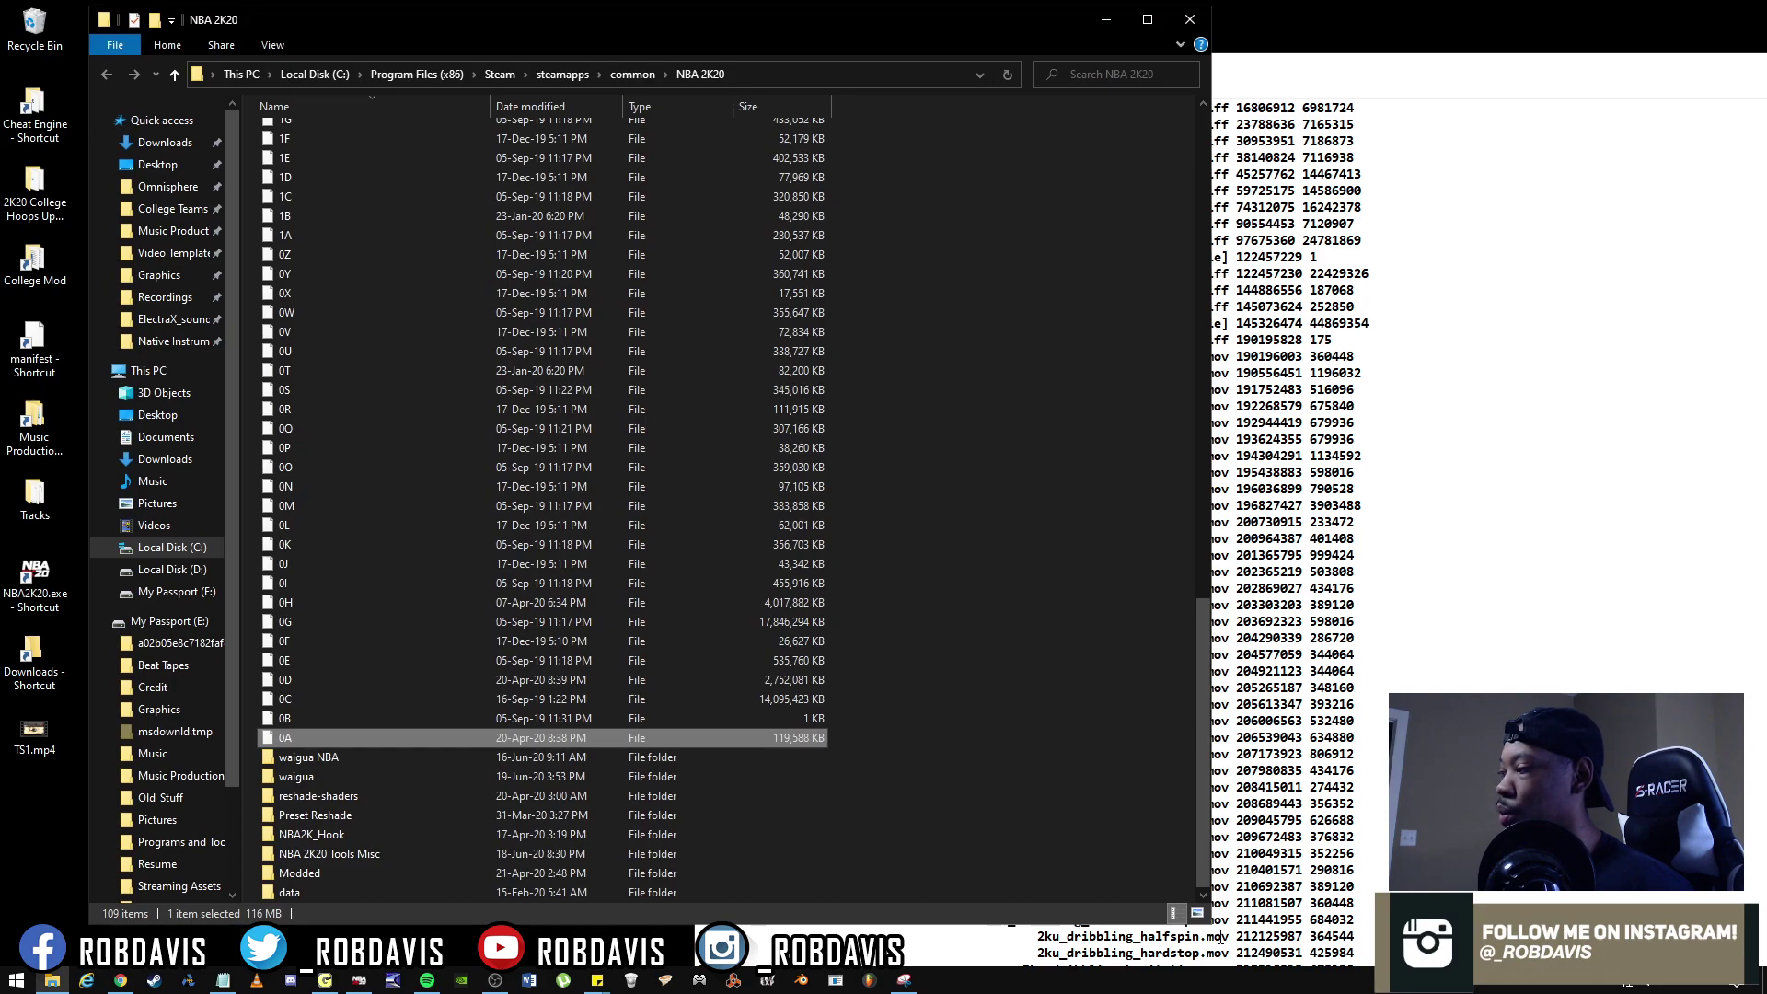
Narrow the NBA 2K20 folder window and resize the Notepad manifest window so both sit next to each other
drag(1211, 925, 661, 933)
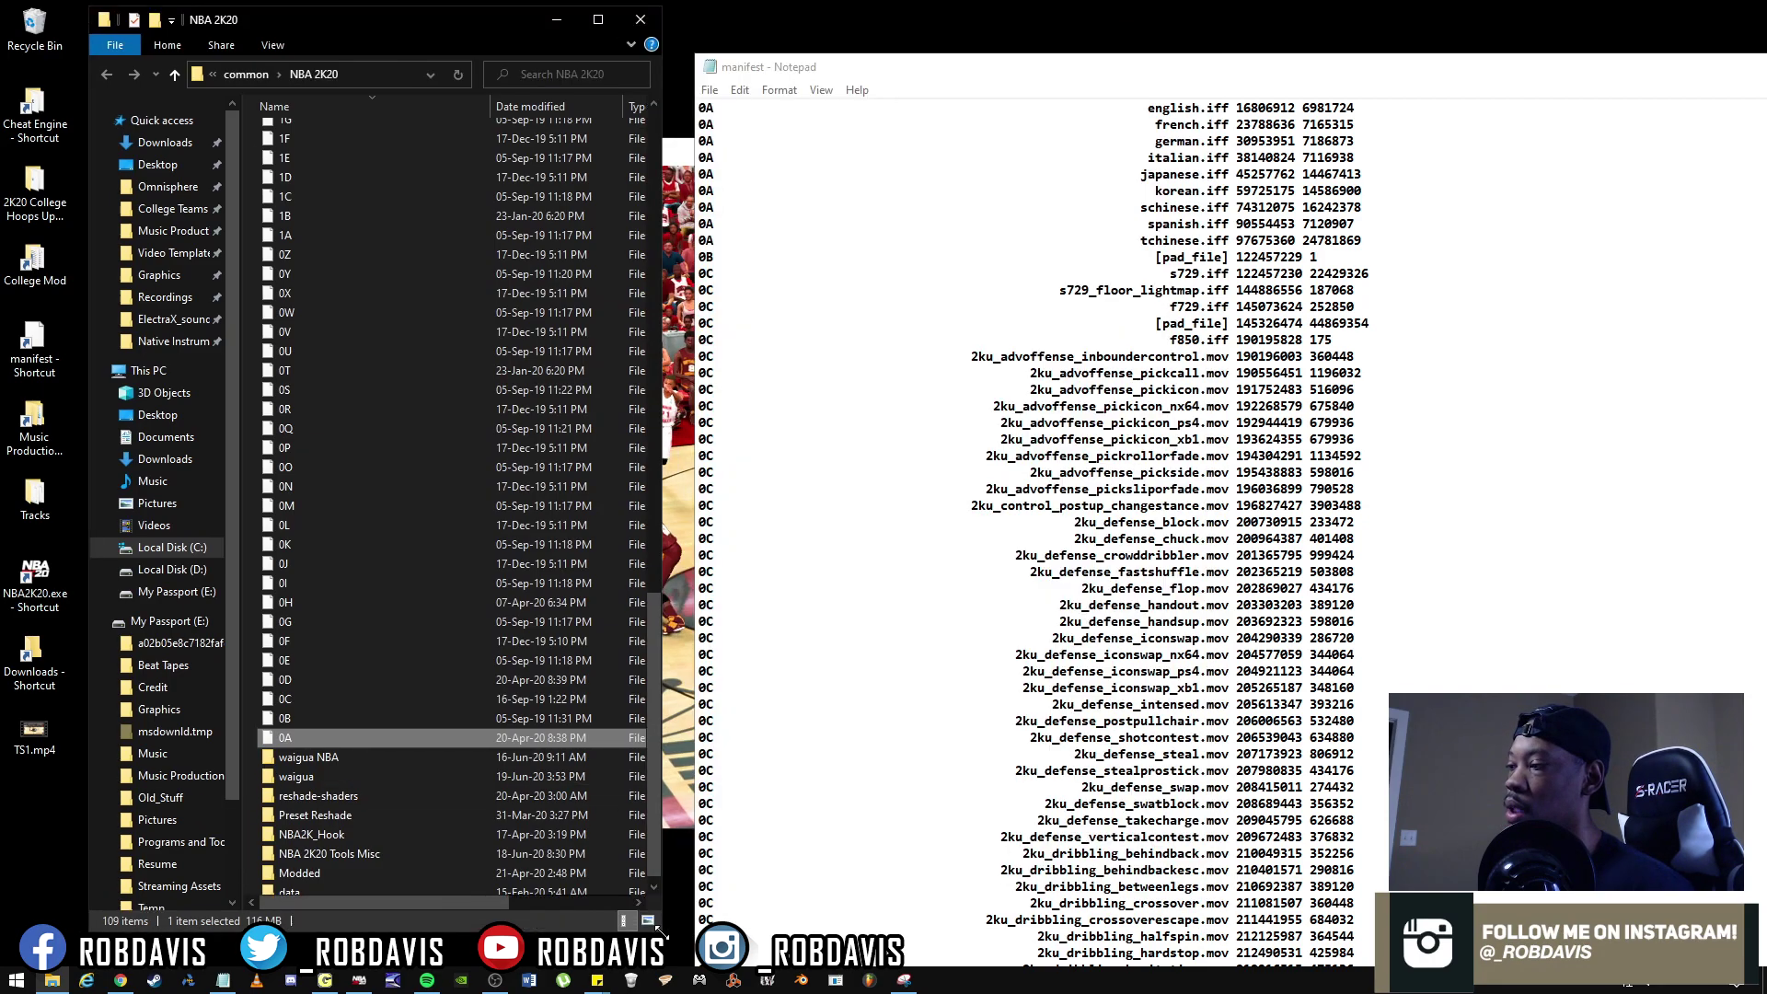
drag(1422, 62, 1275, 65)
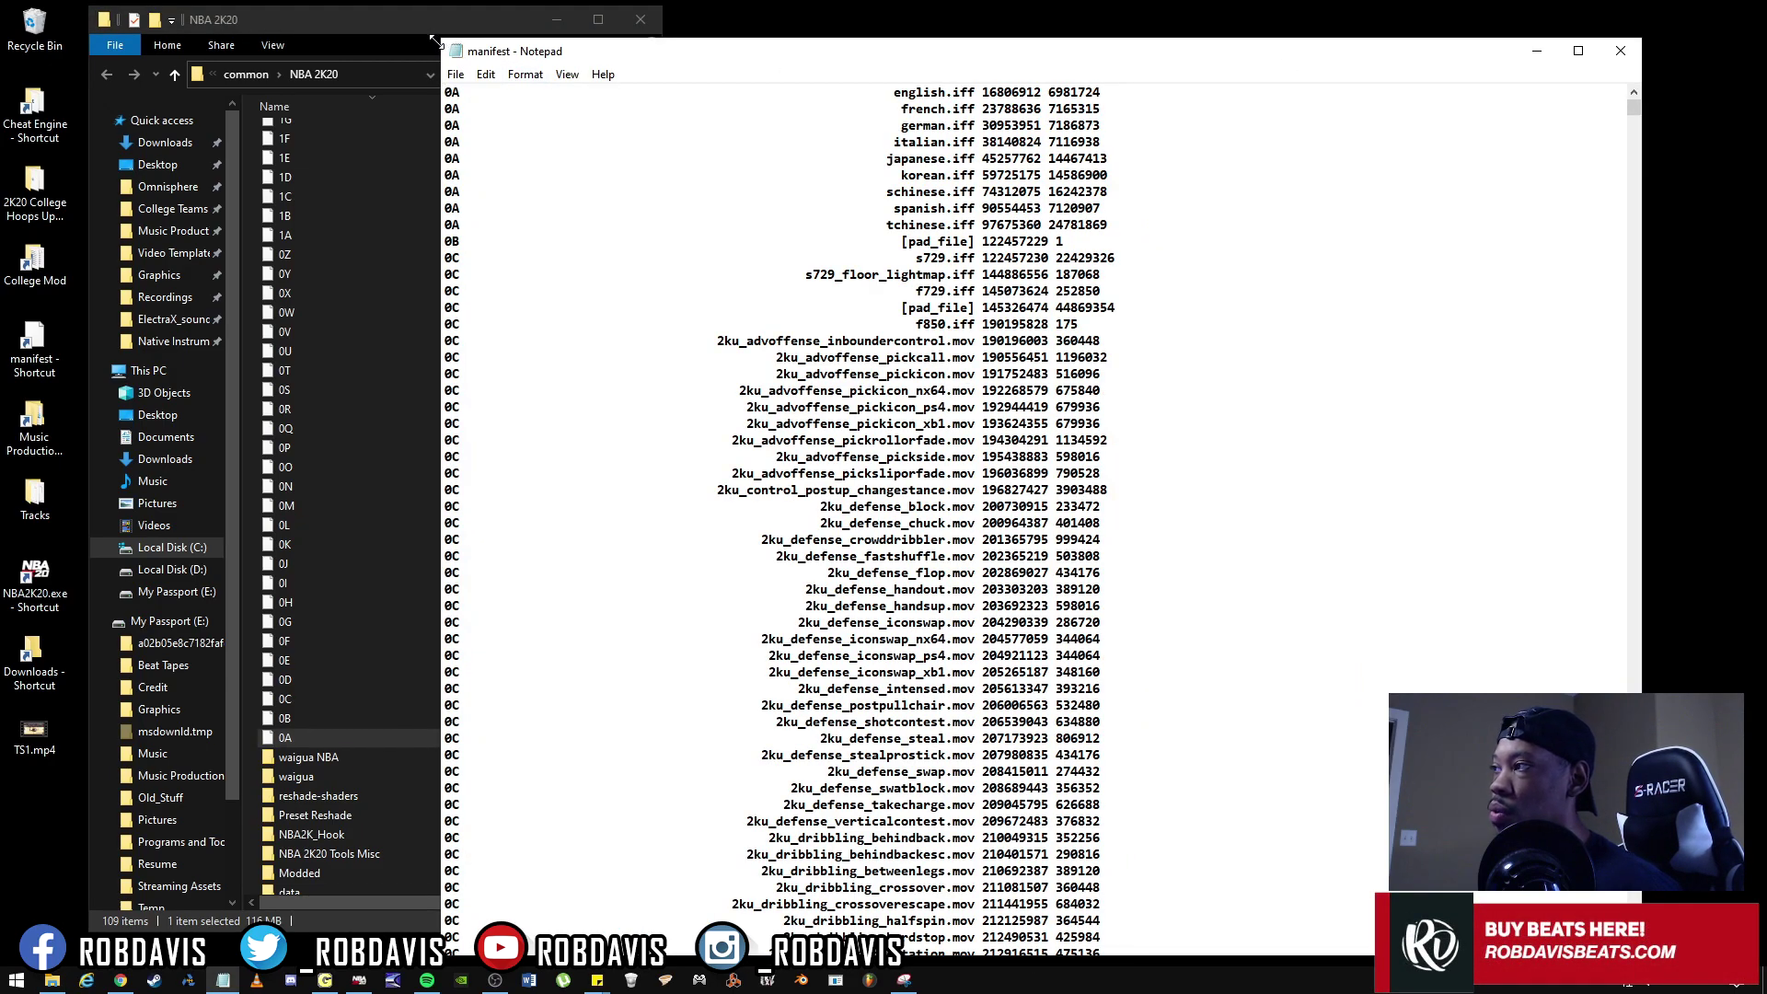
drag(436, 42, 699, 34)
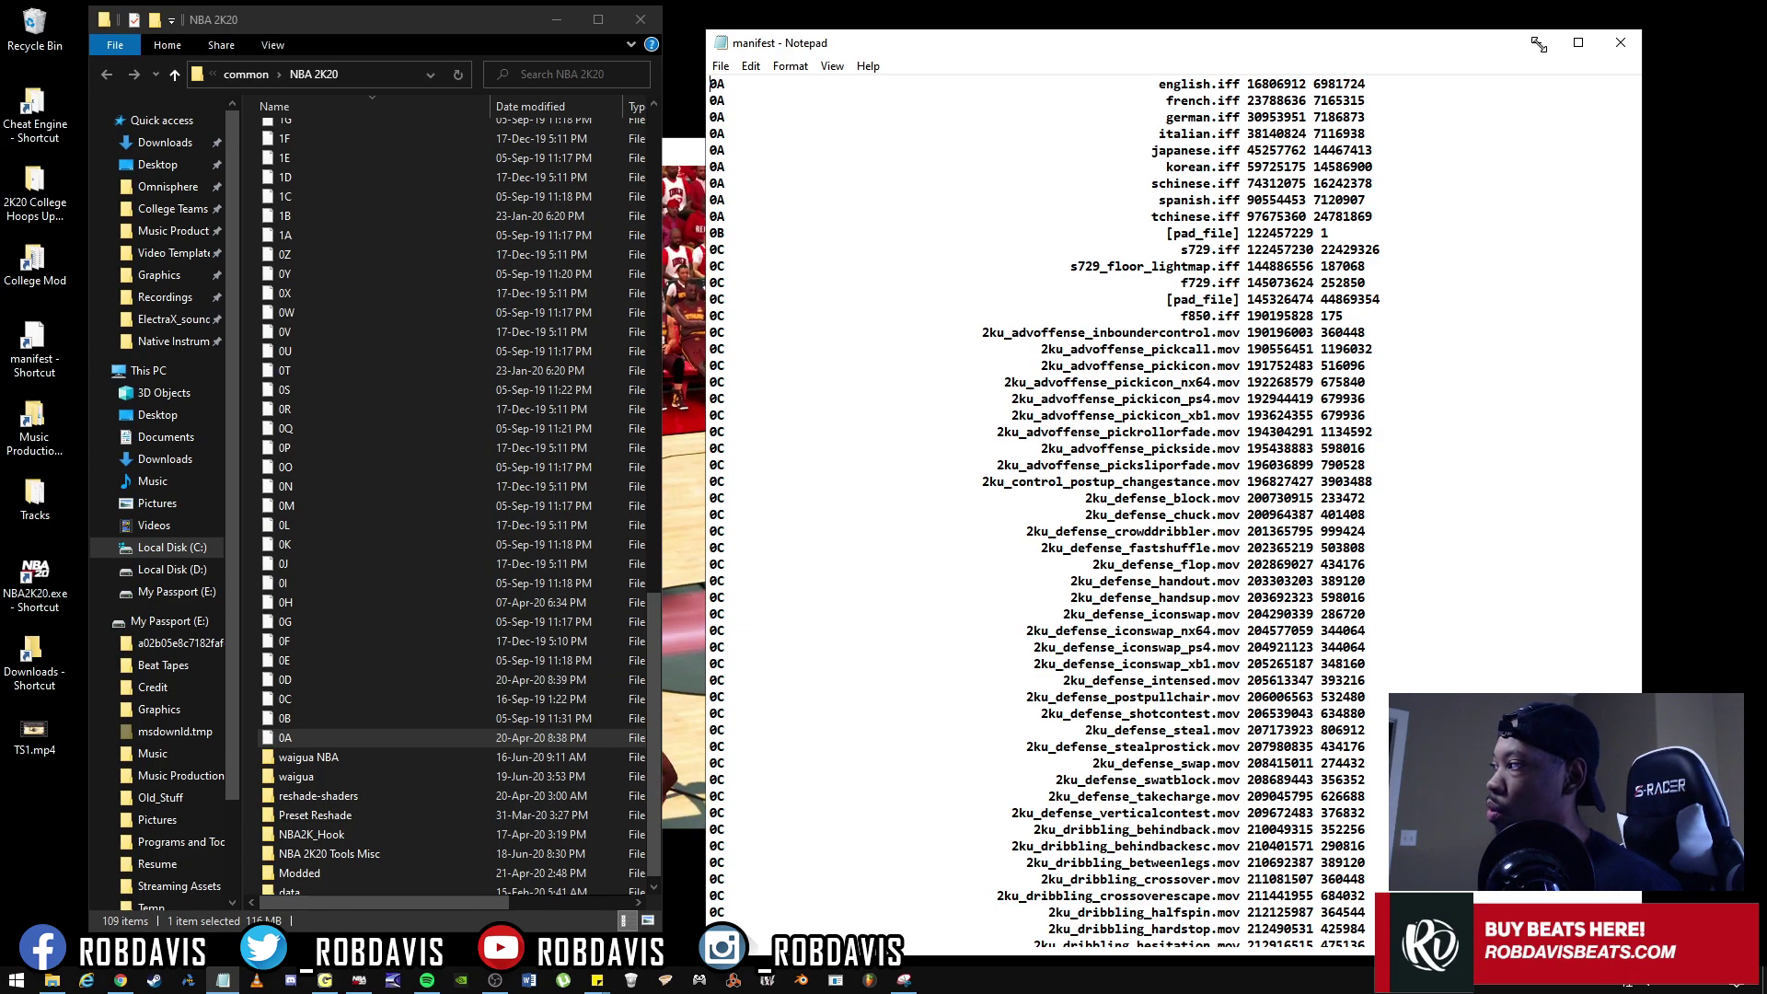
Bring the NBA 2K20 game window forward to view the gameplay, then minimize it along with the manifest
click(685, 152)
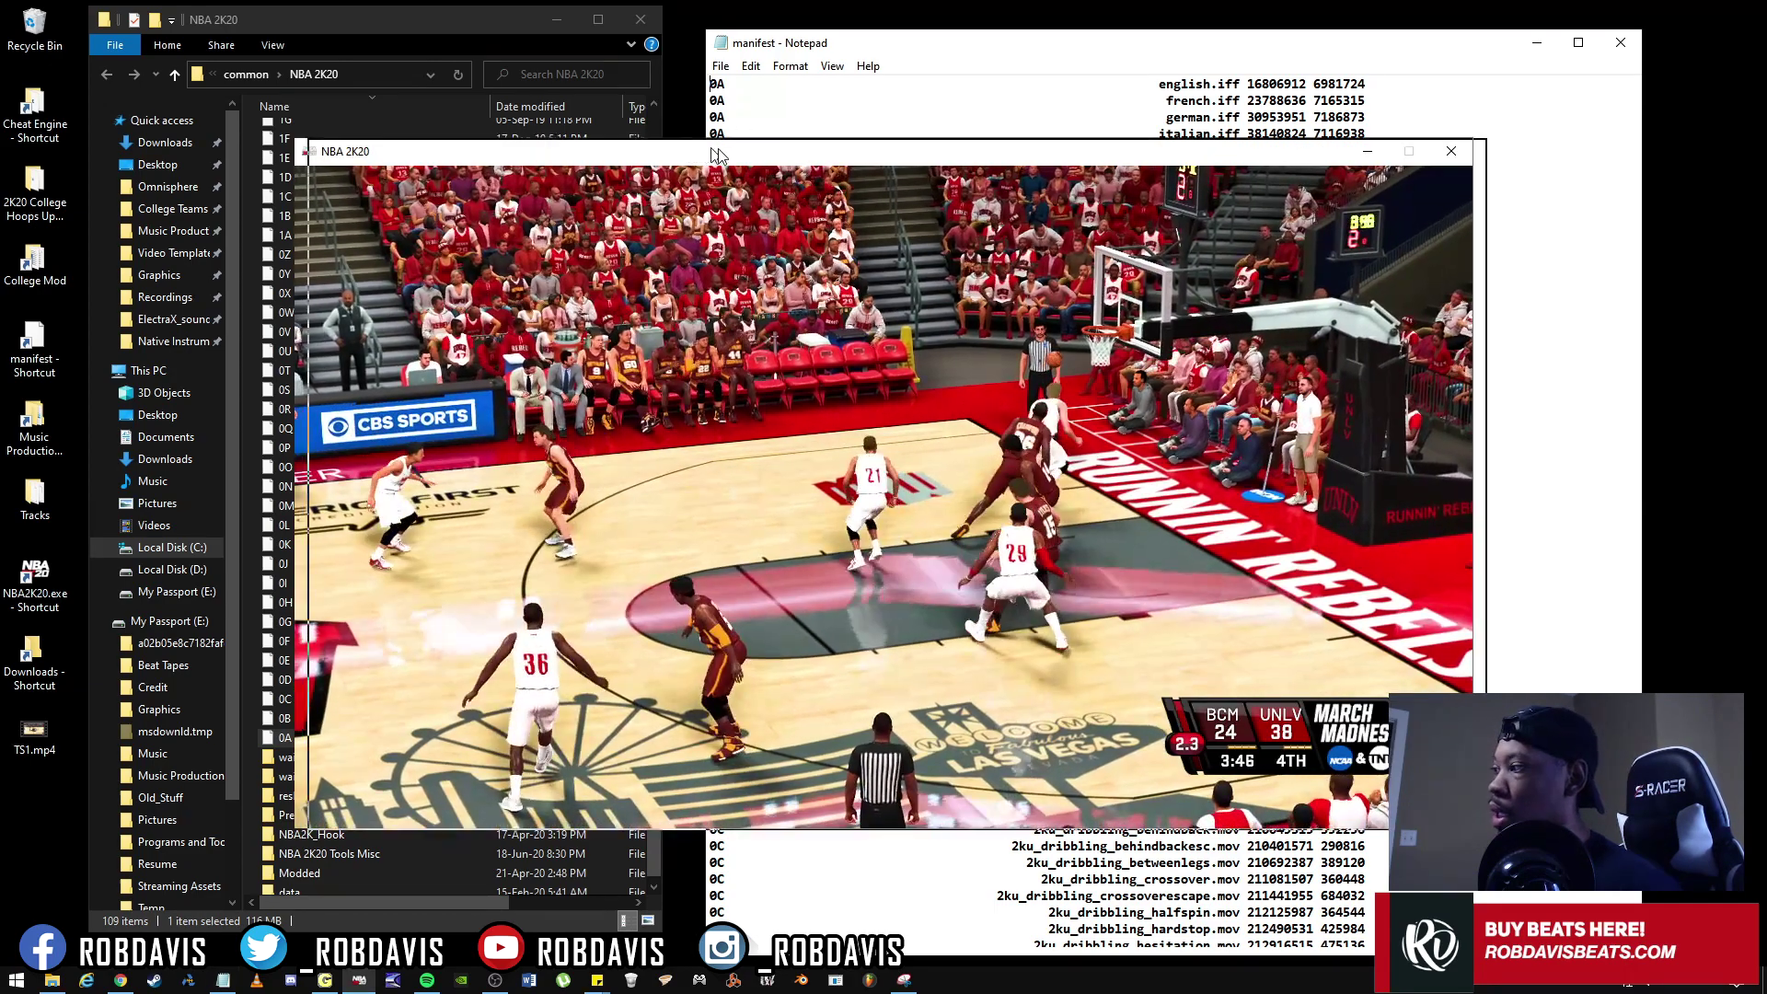
drag(717, 154, 805, 147)
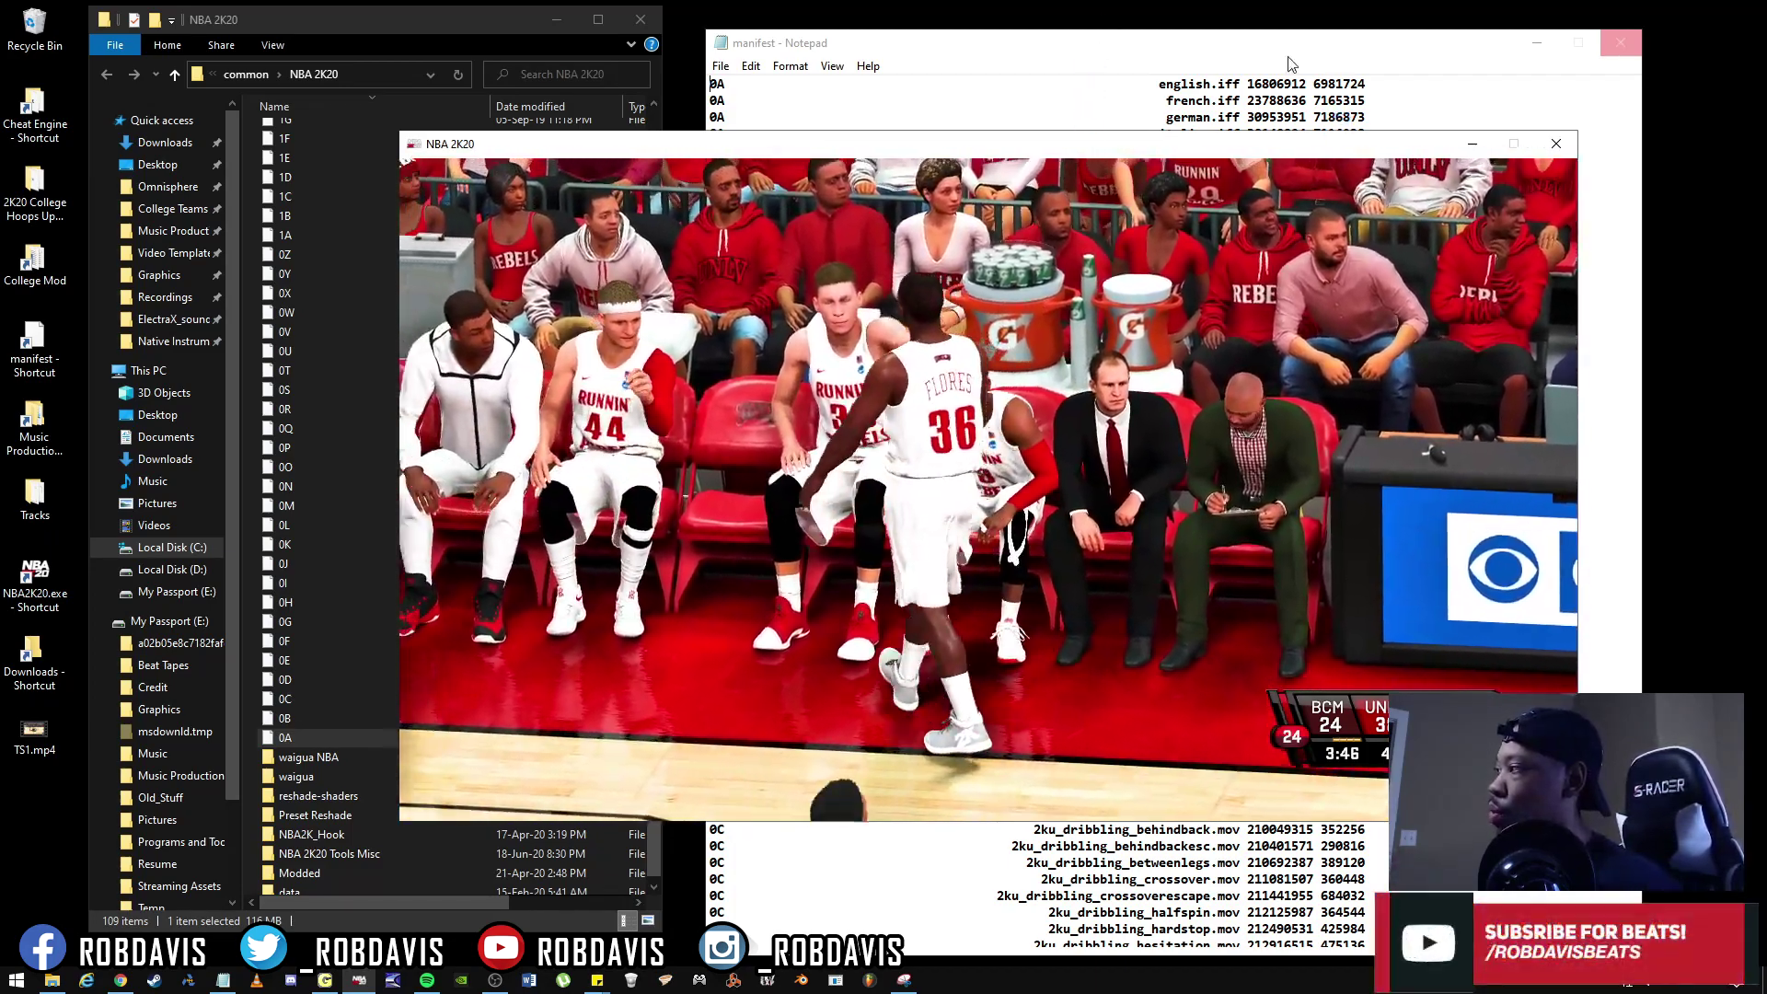
click(1290, 64)
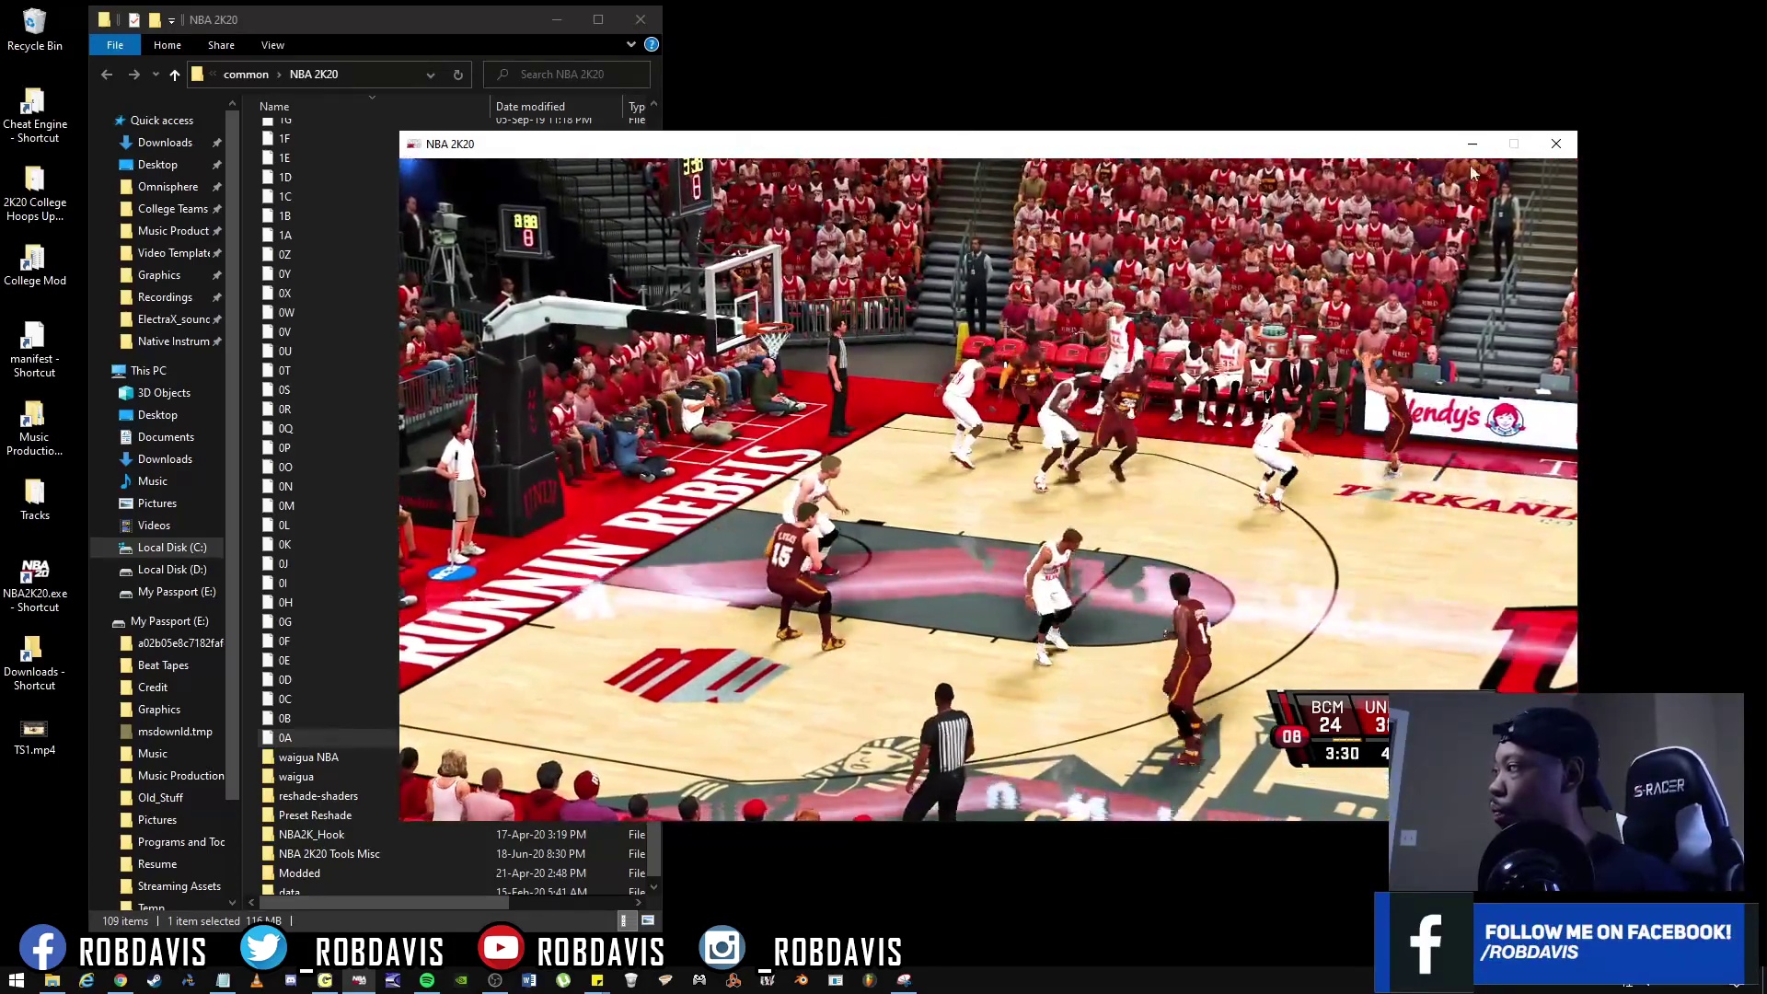
click(1473, 147)
Restore the manifest, reposition the NBA 2K20 folder window beside it and select the waigua folder
drag(416, 20, 803, 38)
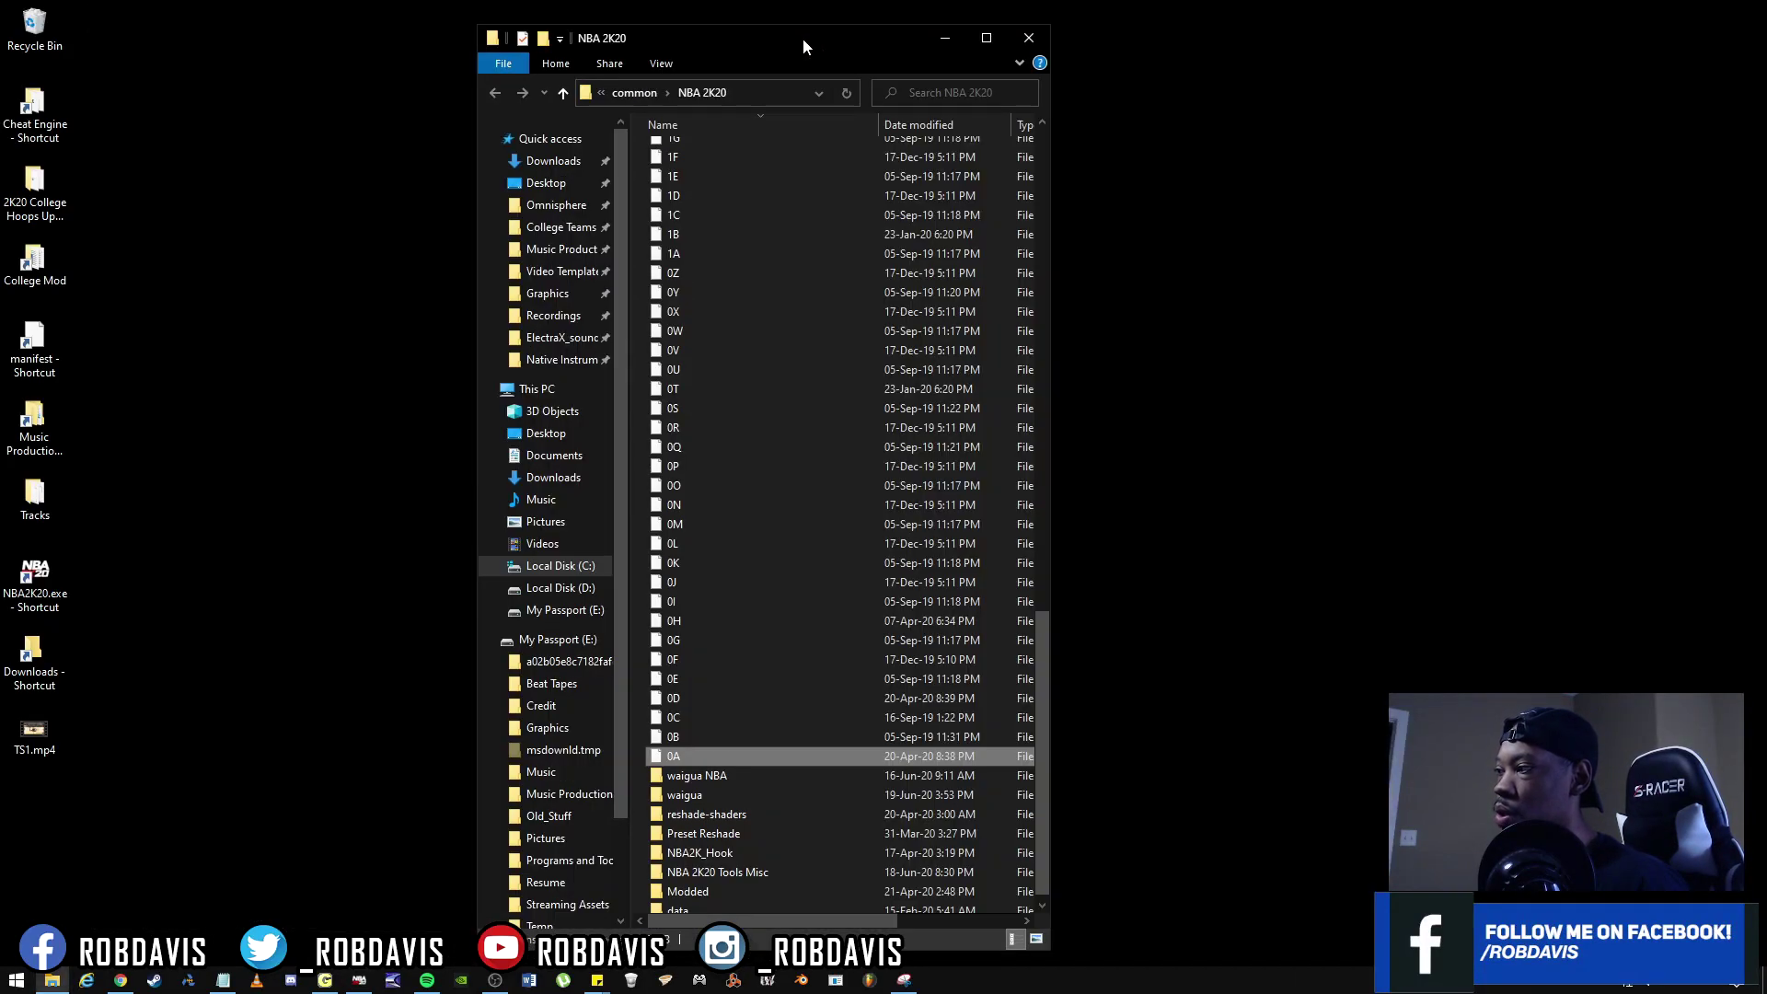
click(222, 980)
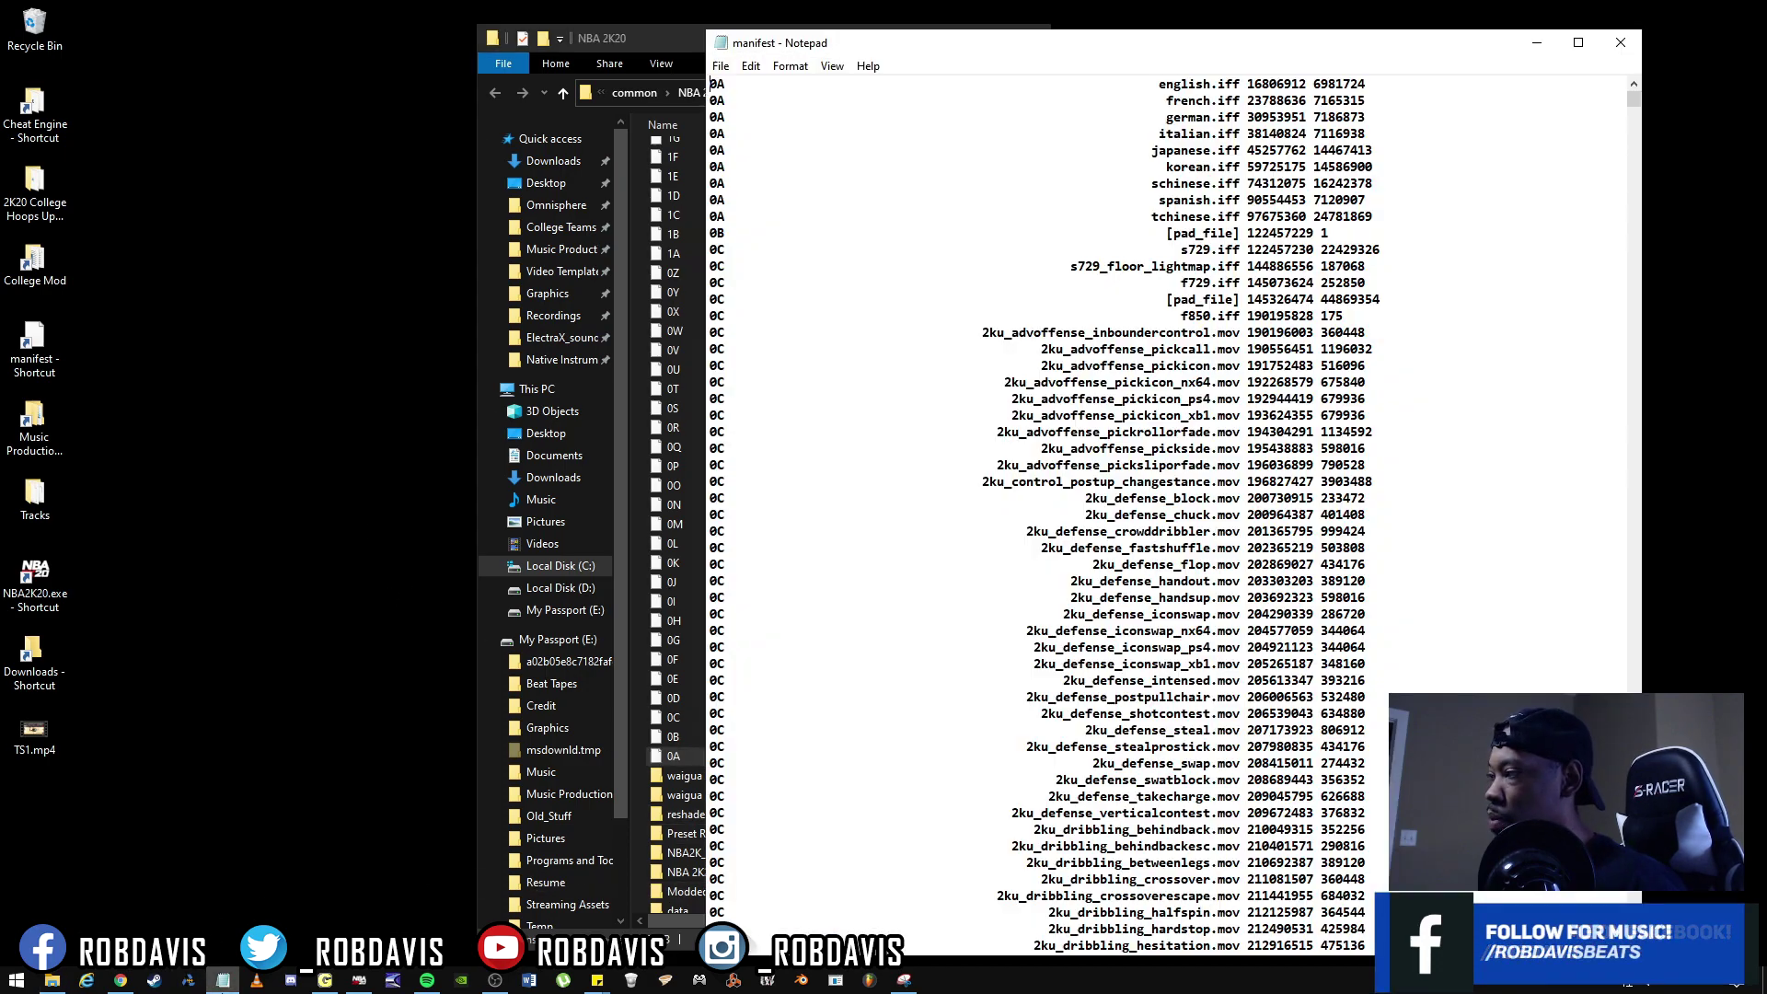
click(676, 36)
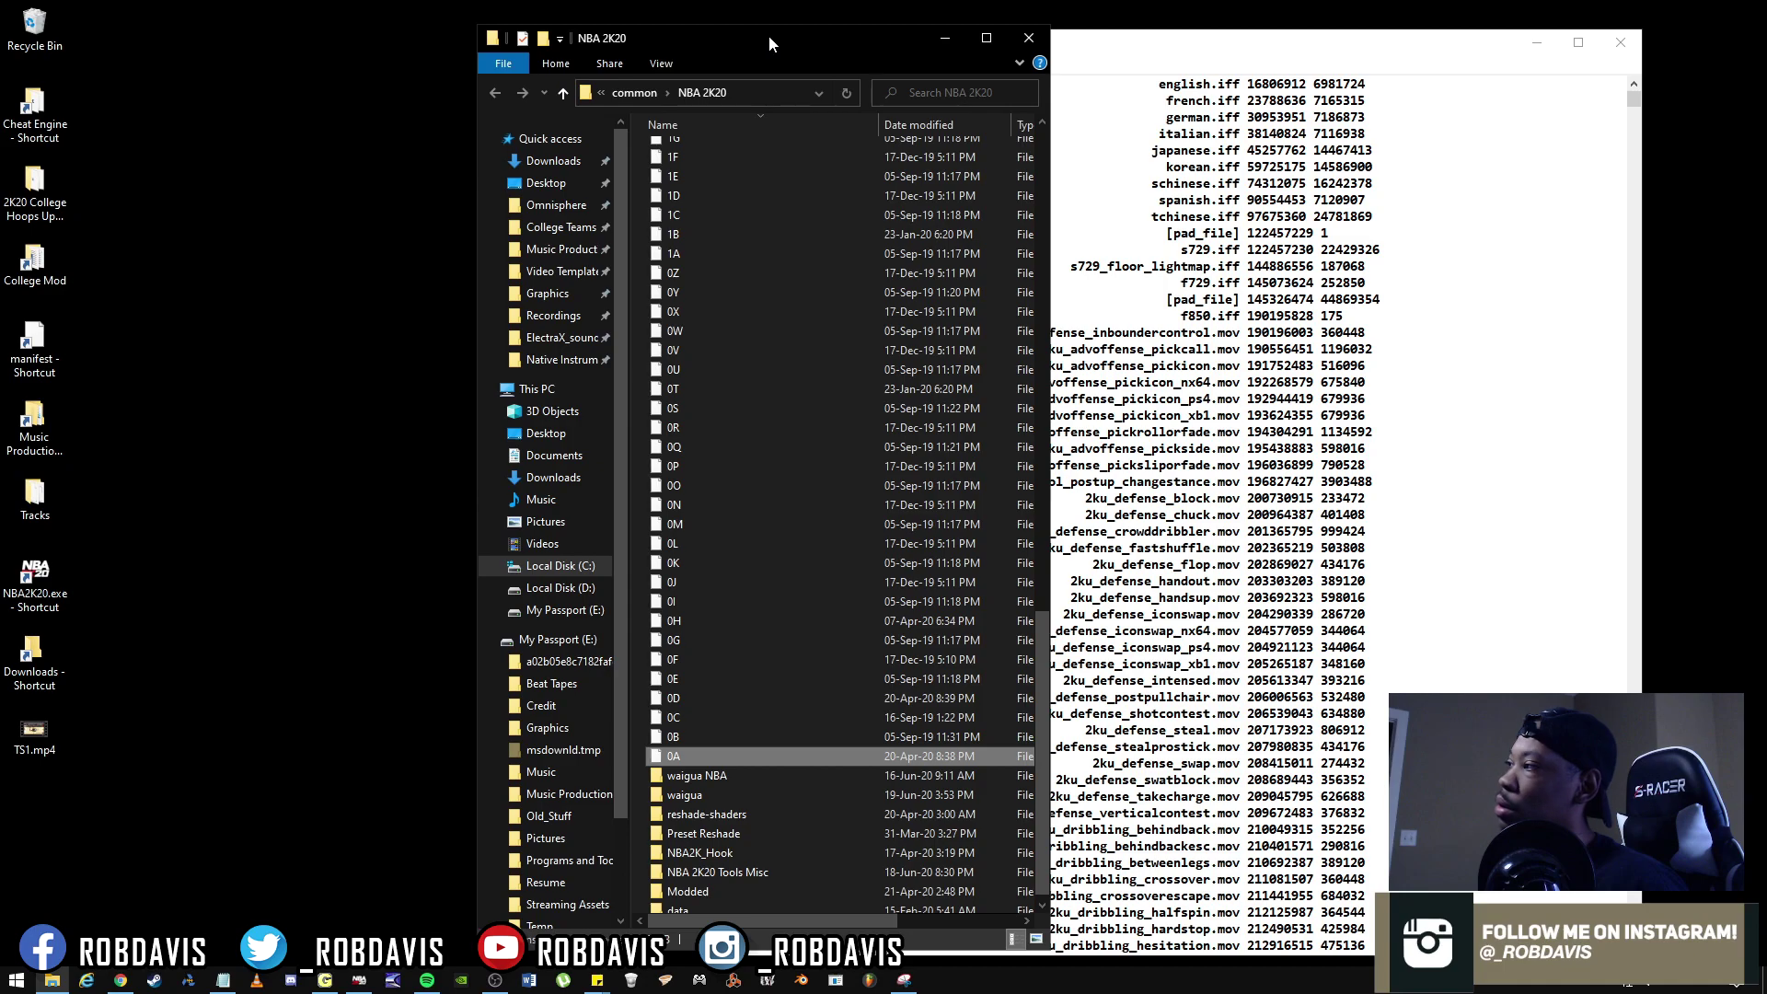
drag(769, 35, 504, 37)
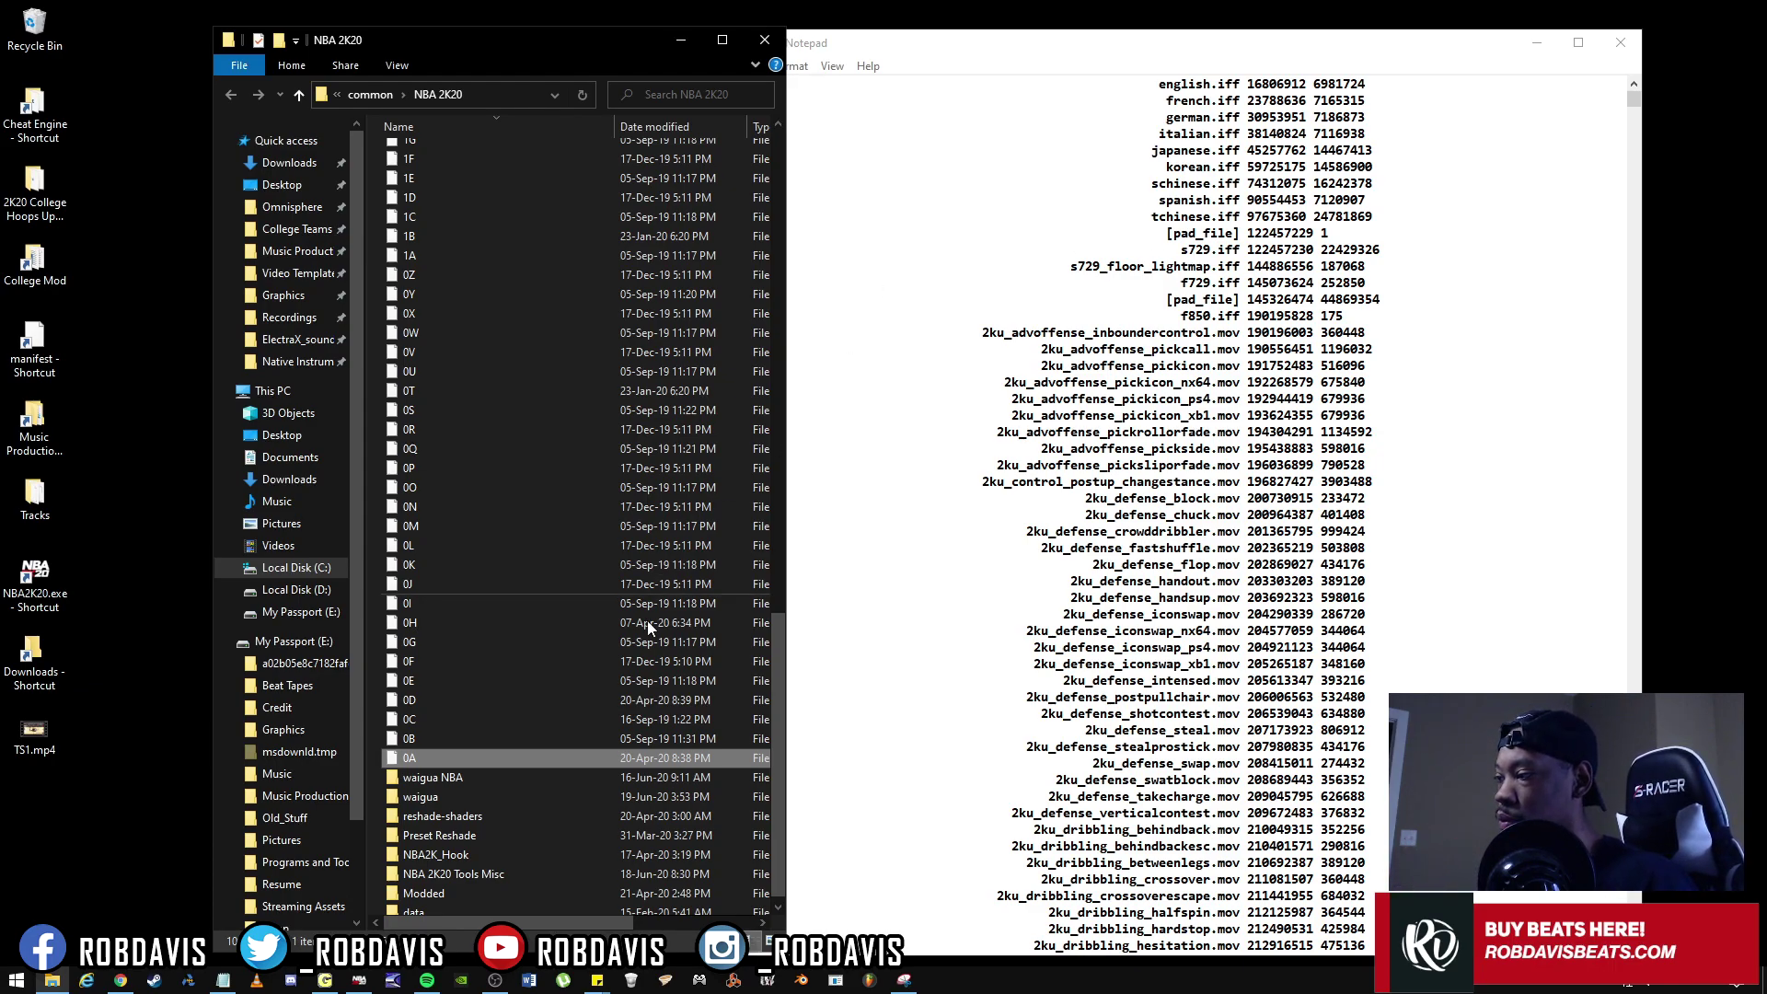
click(424, 795)
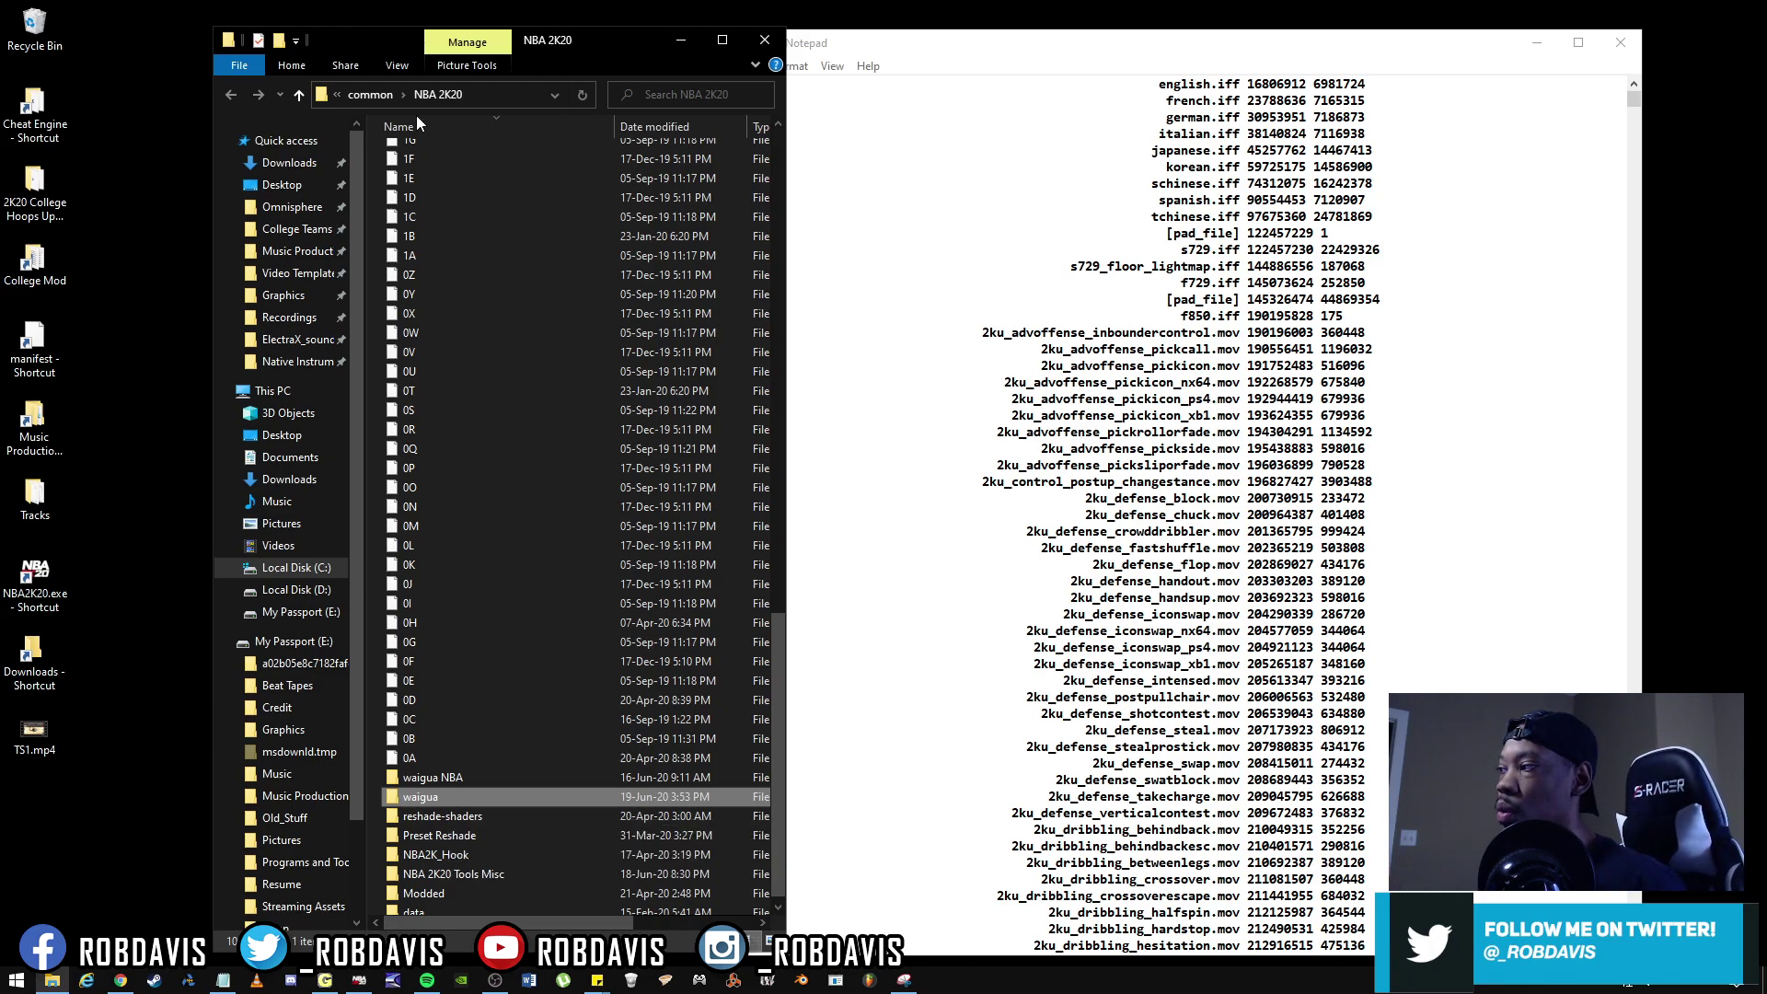
drag(621, 50, 561, 30)
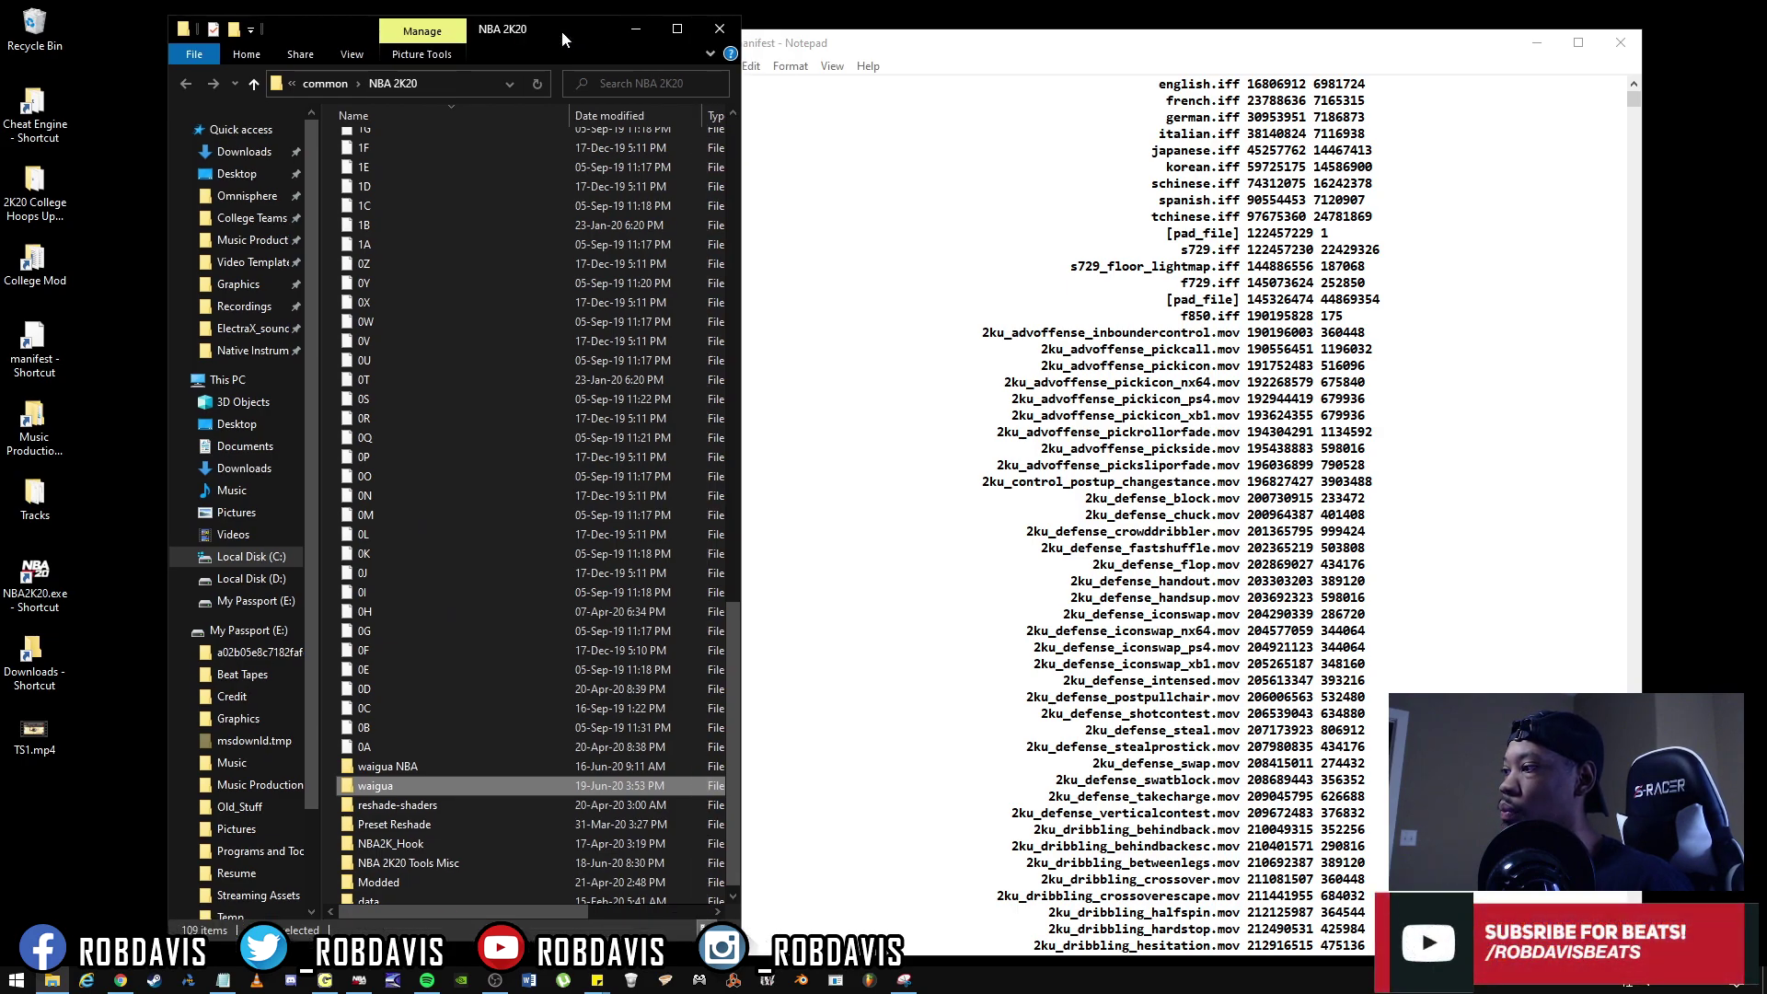
Highlight english.iff and its 0A label in the manifest, and select the matching file 0A in the NBA 2K20 folder
click(1217, 218)
drag(1153, 83, 1235, 84)
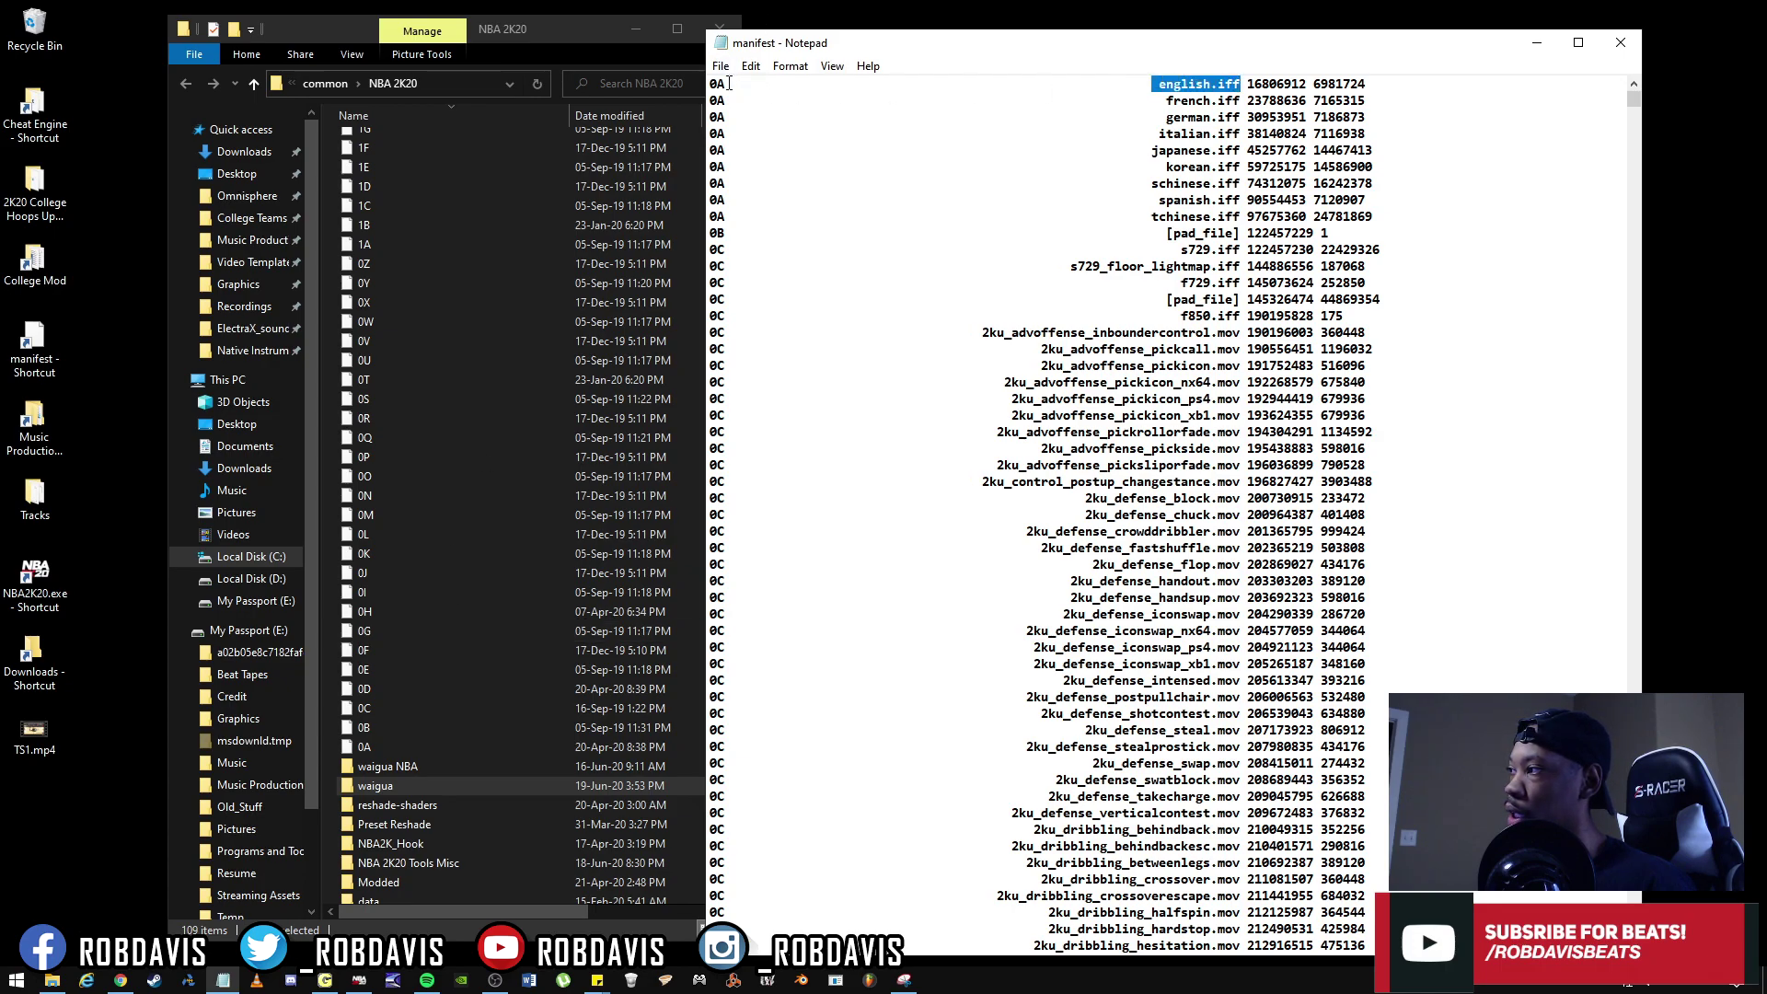
drag(729, 83, 709, 83)
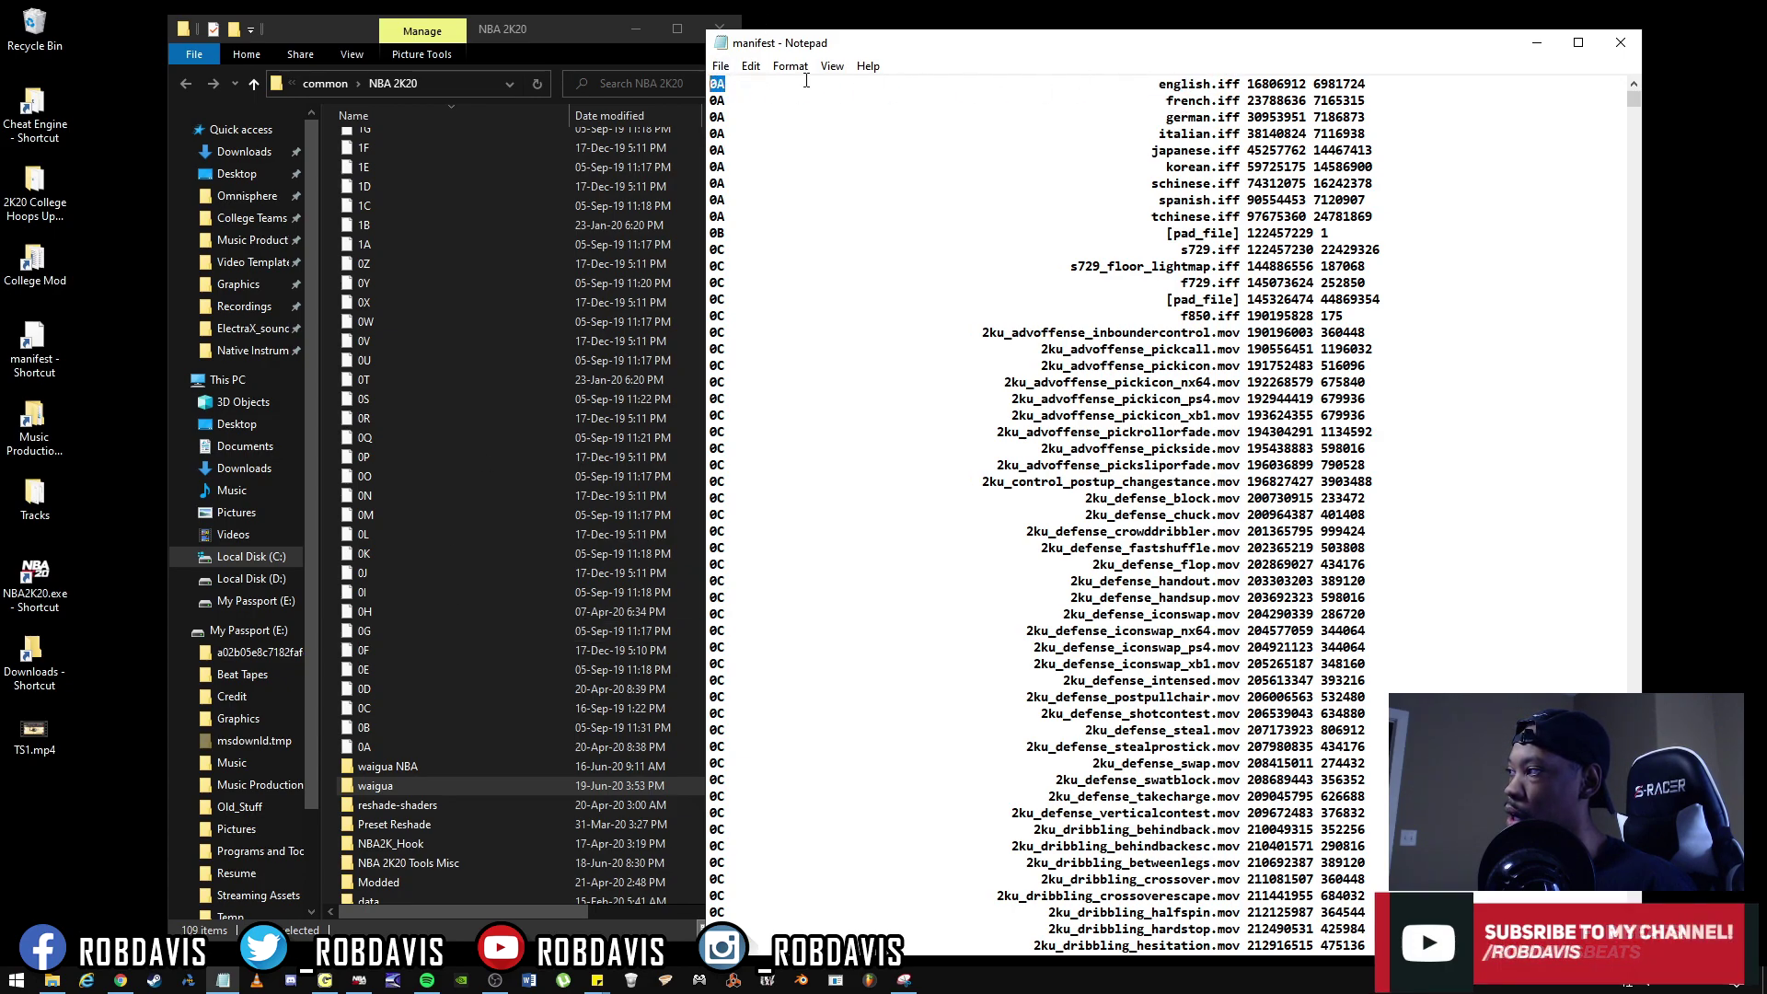
click(376, 746)
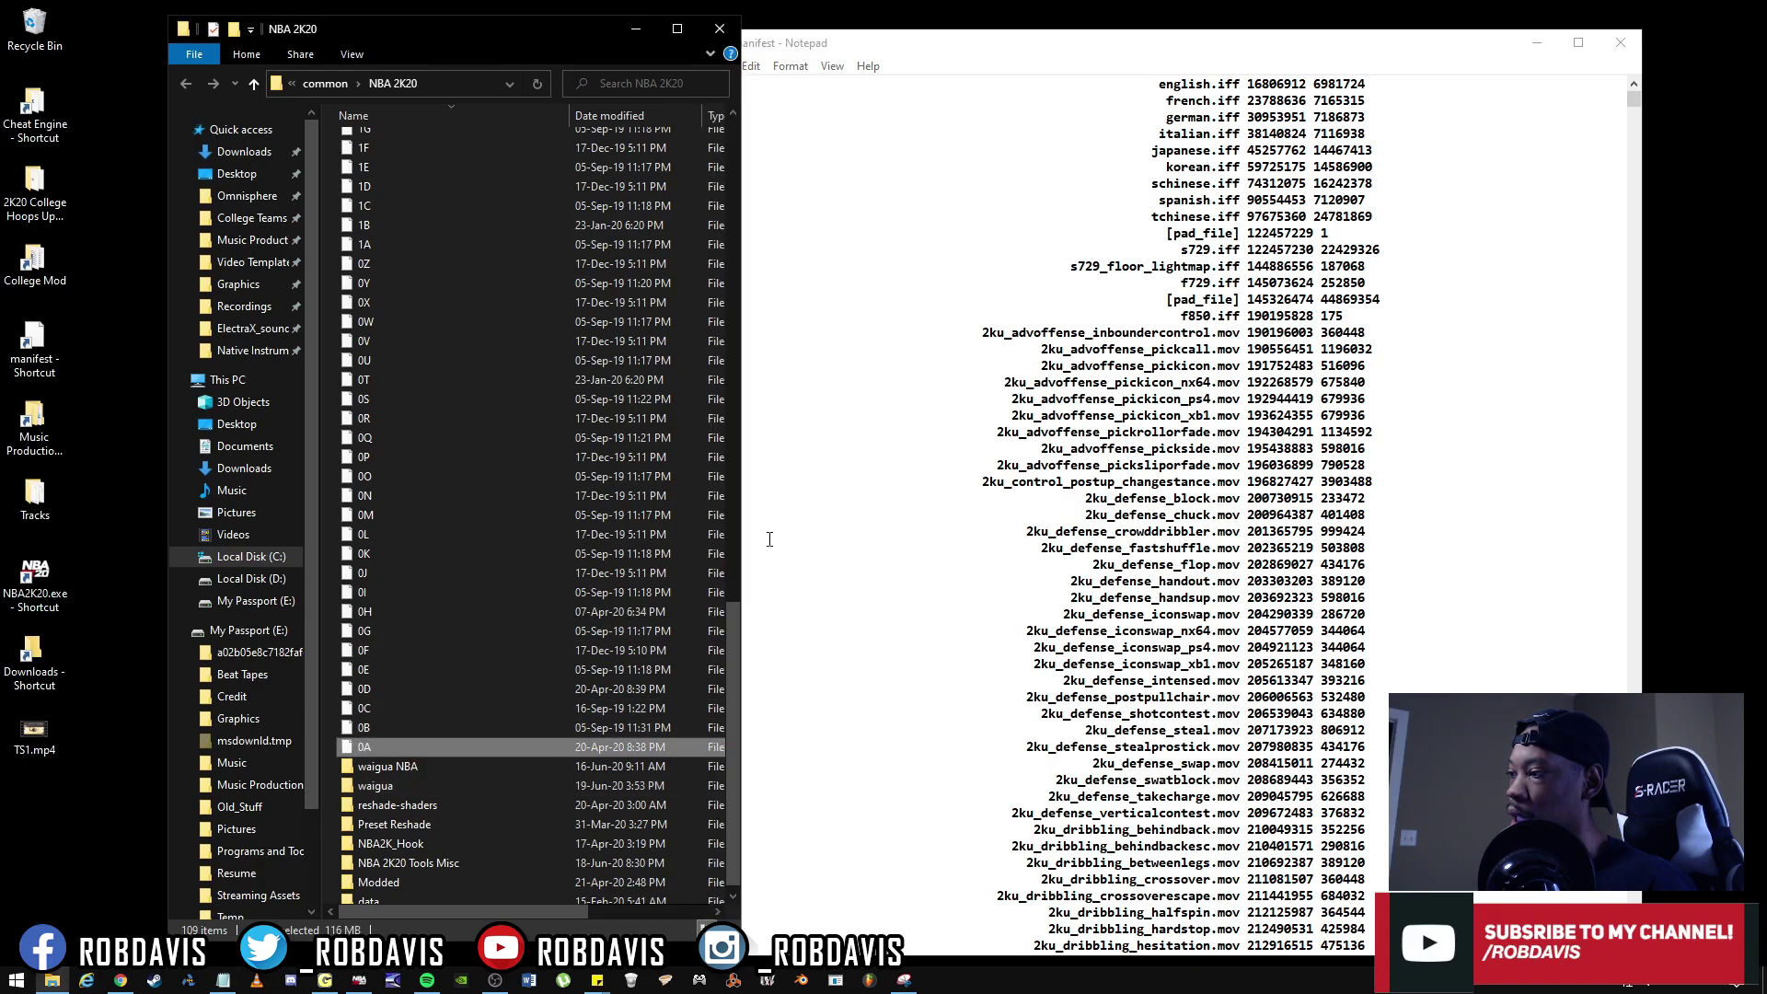
click(1107, 153)
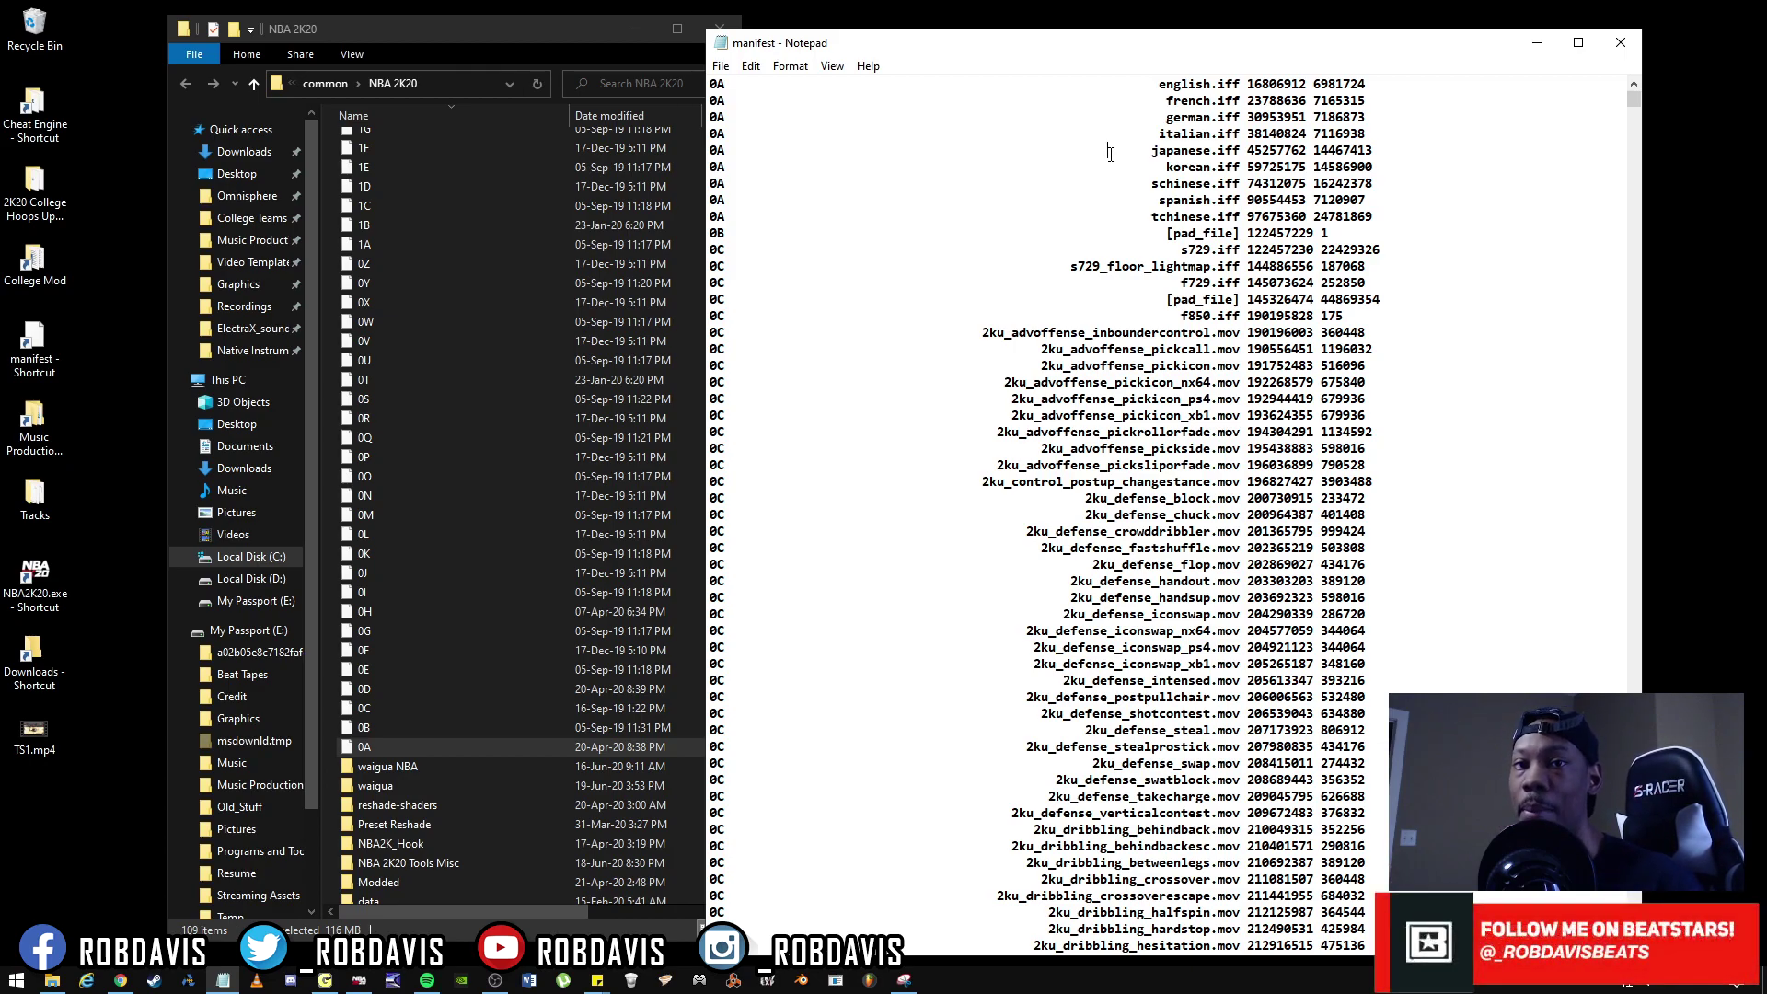
Locate the waigua folder and 2KWAIGUA.dll in the NBA 2K20 folder, and look through the surrounding game files
click(380, 786)
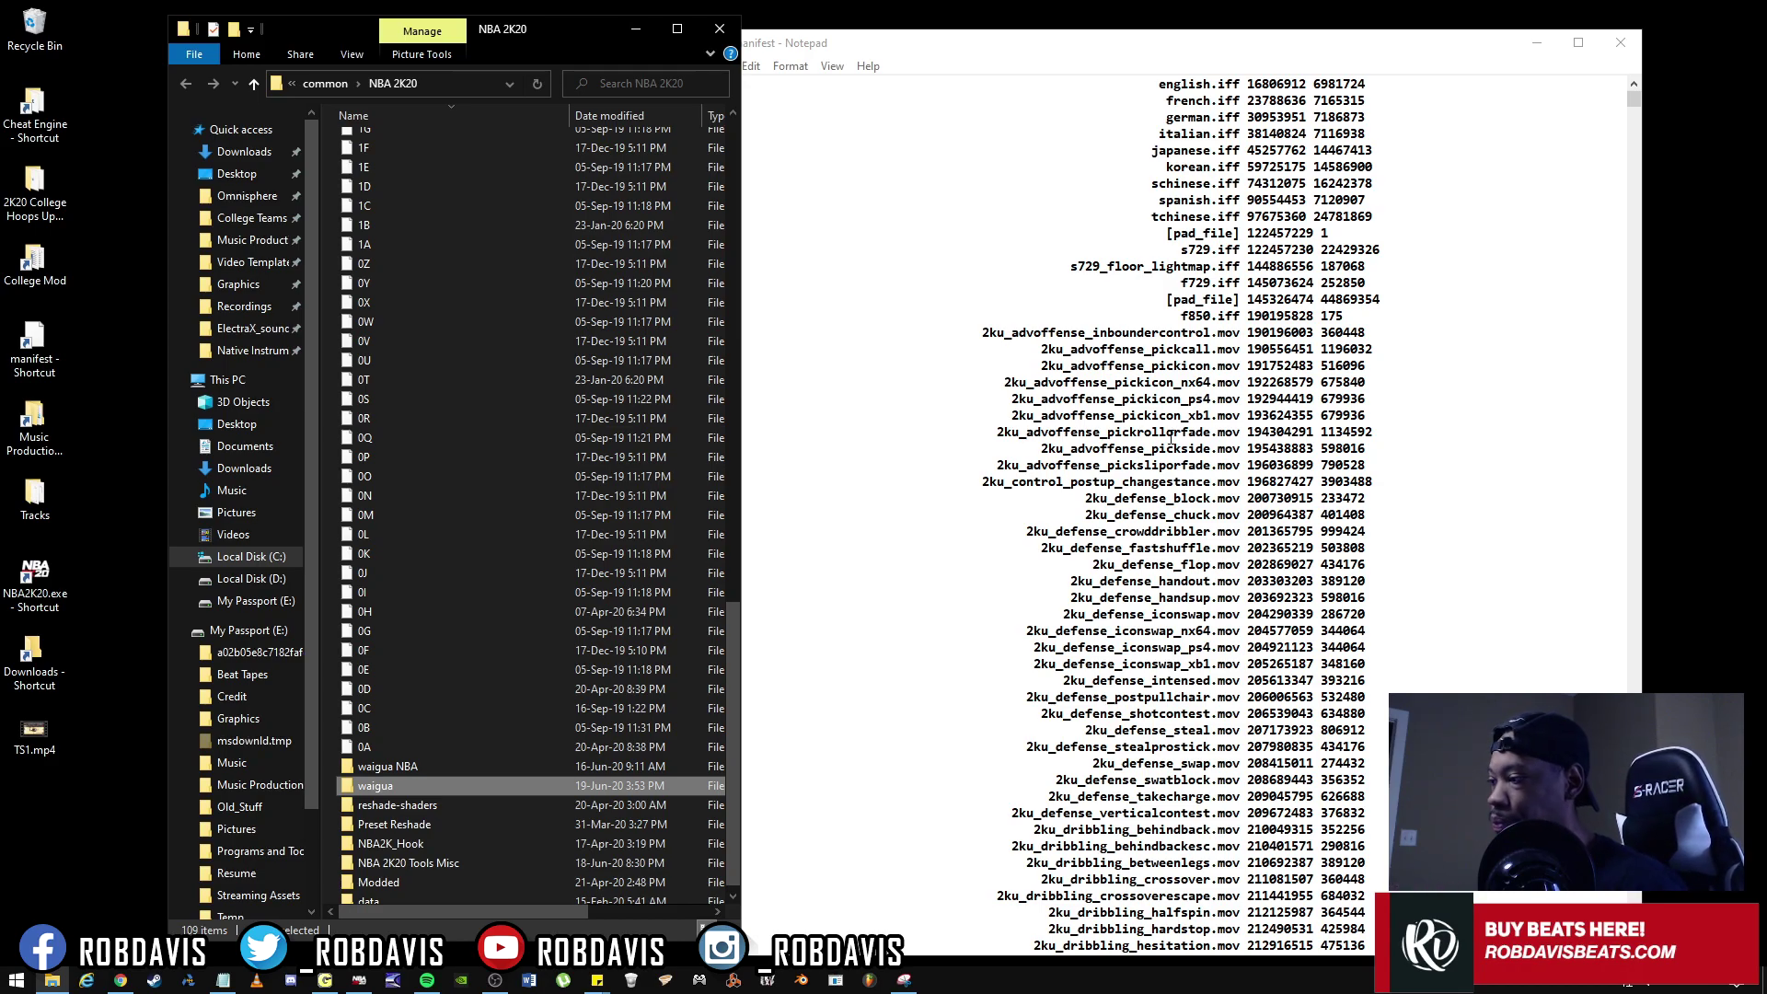
scroll(544, 526, down, 1)
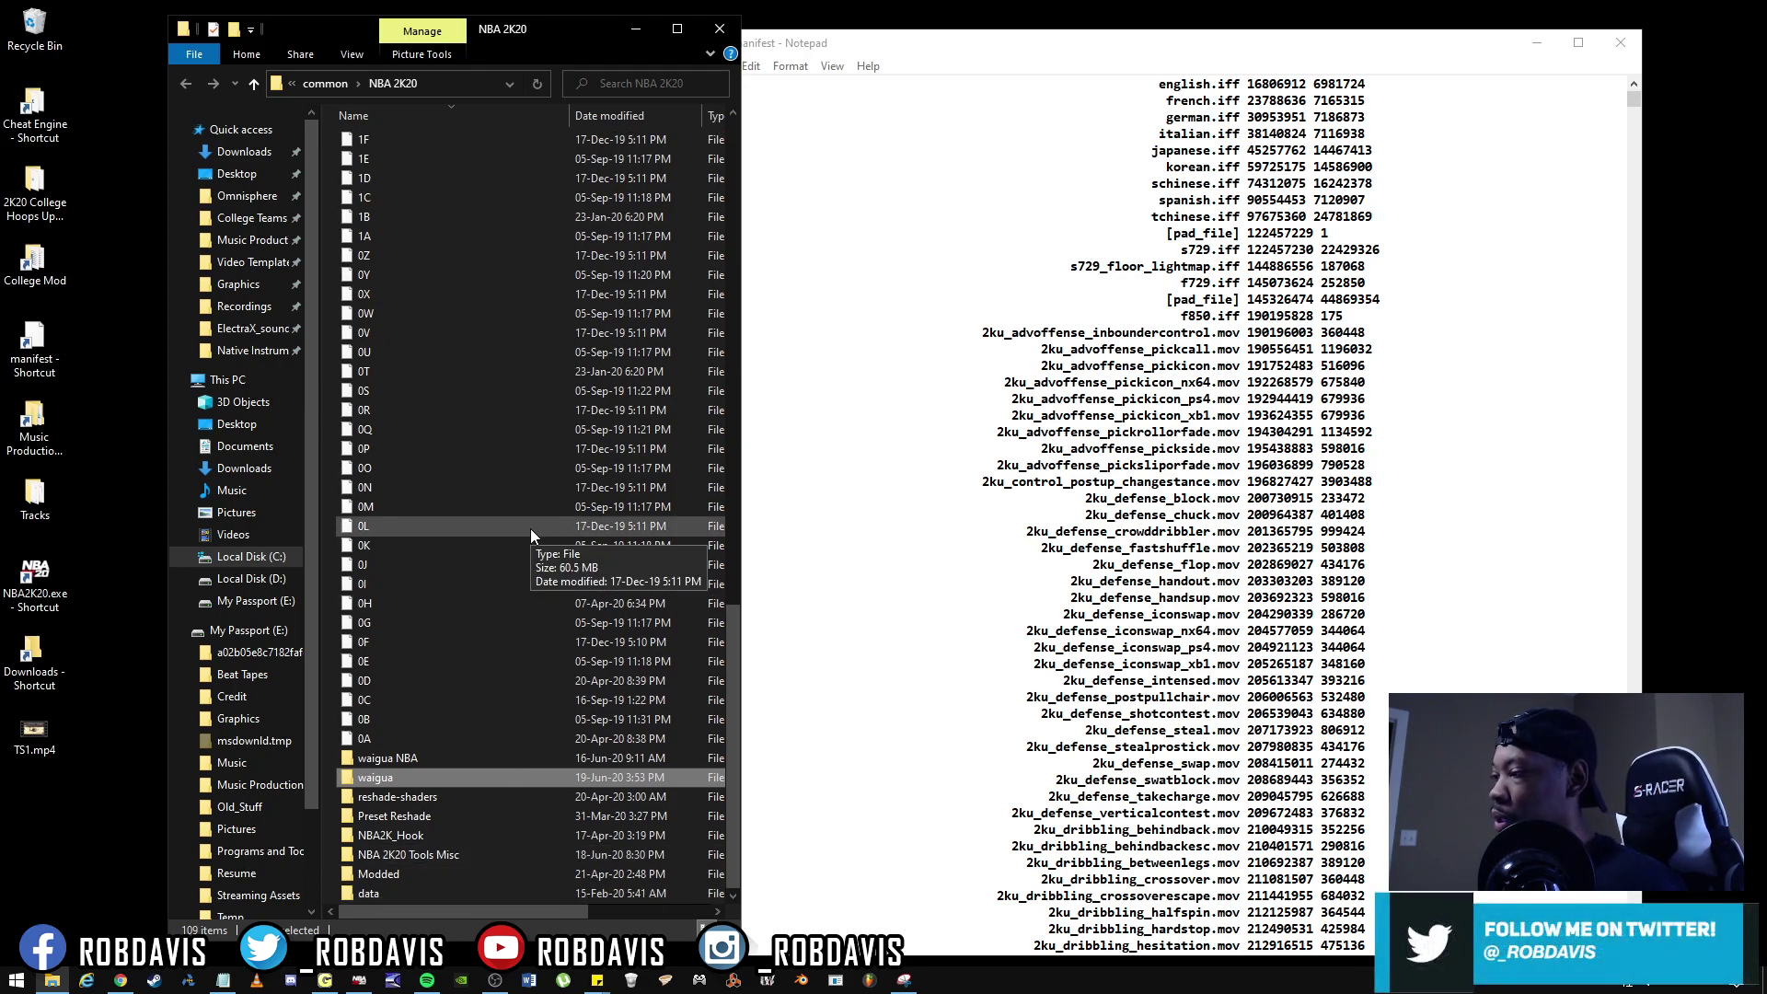
scroll(530, 534, up, 15)
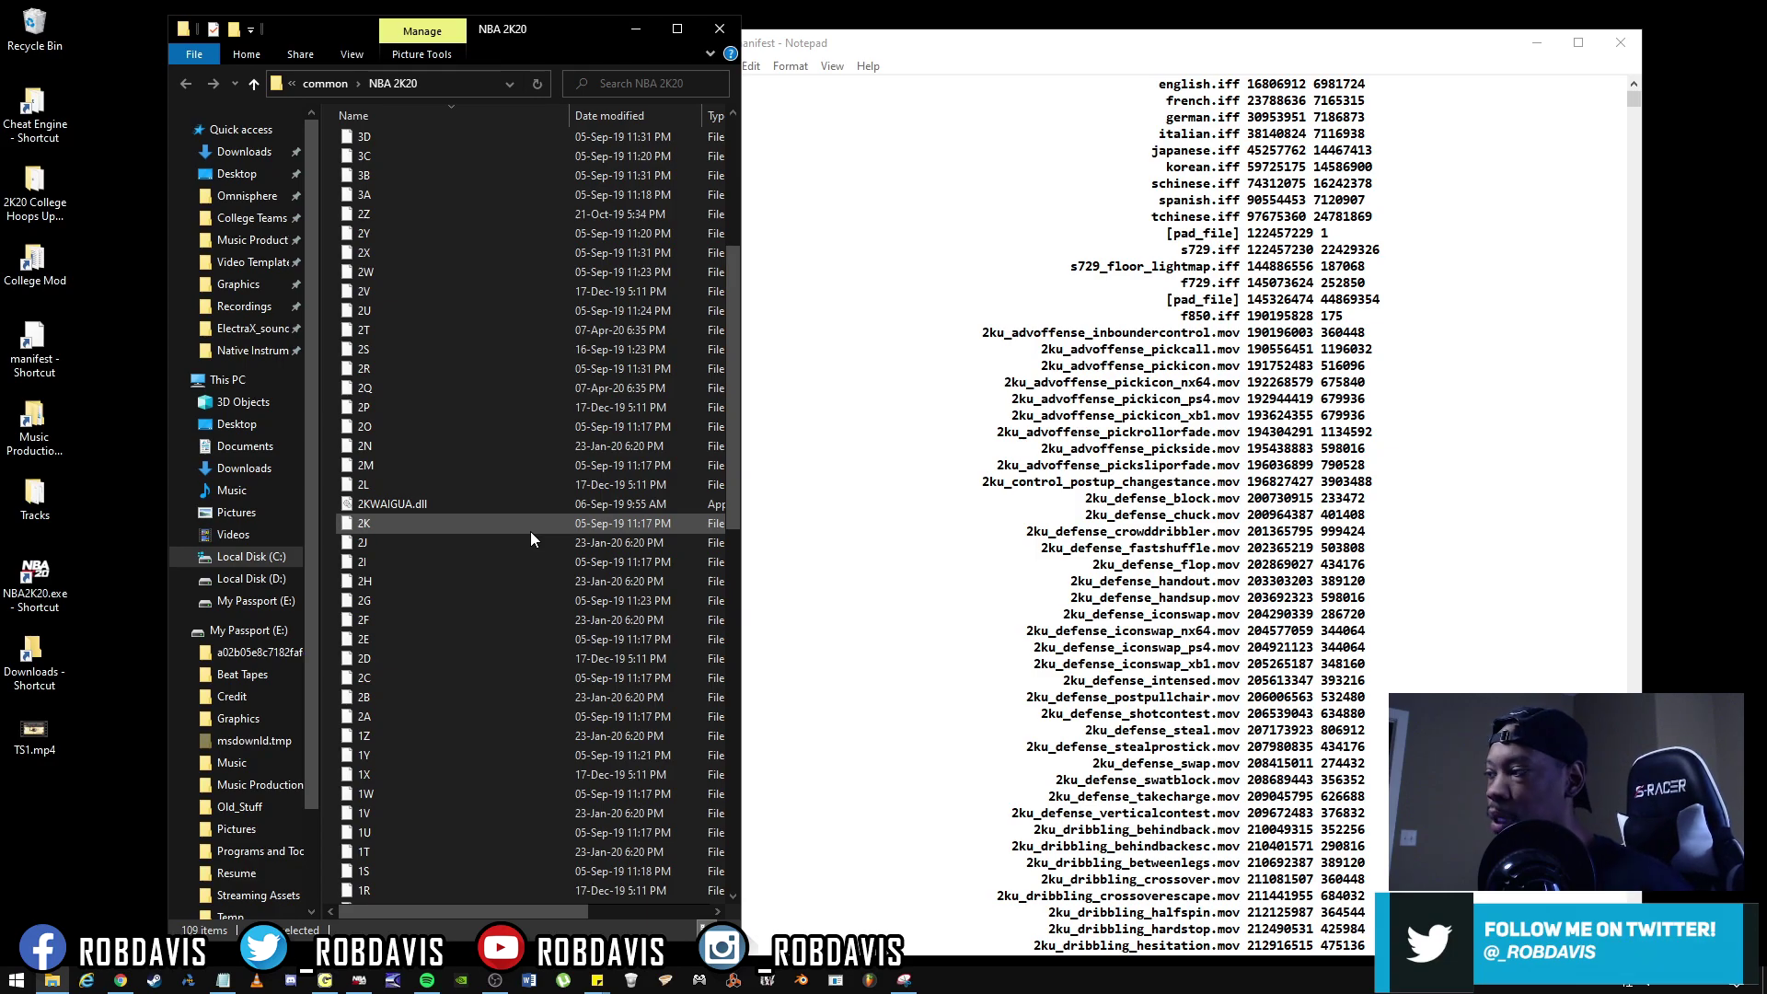
click(423, 505)
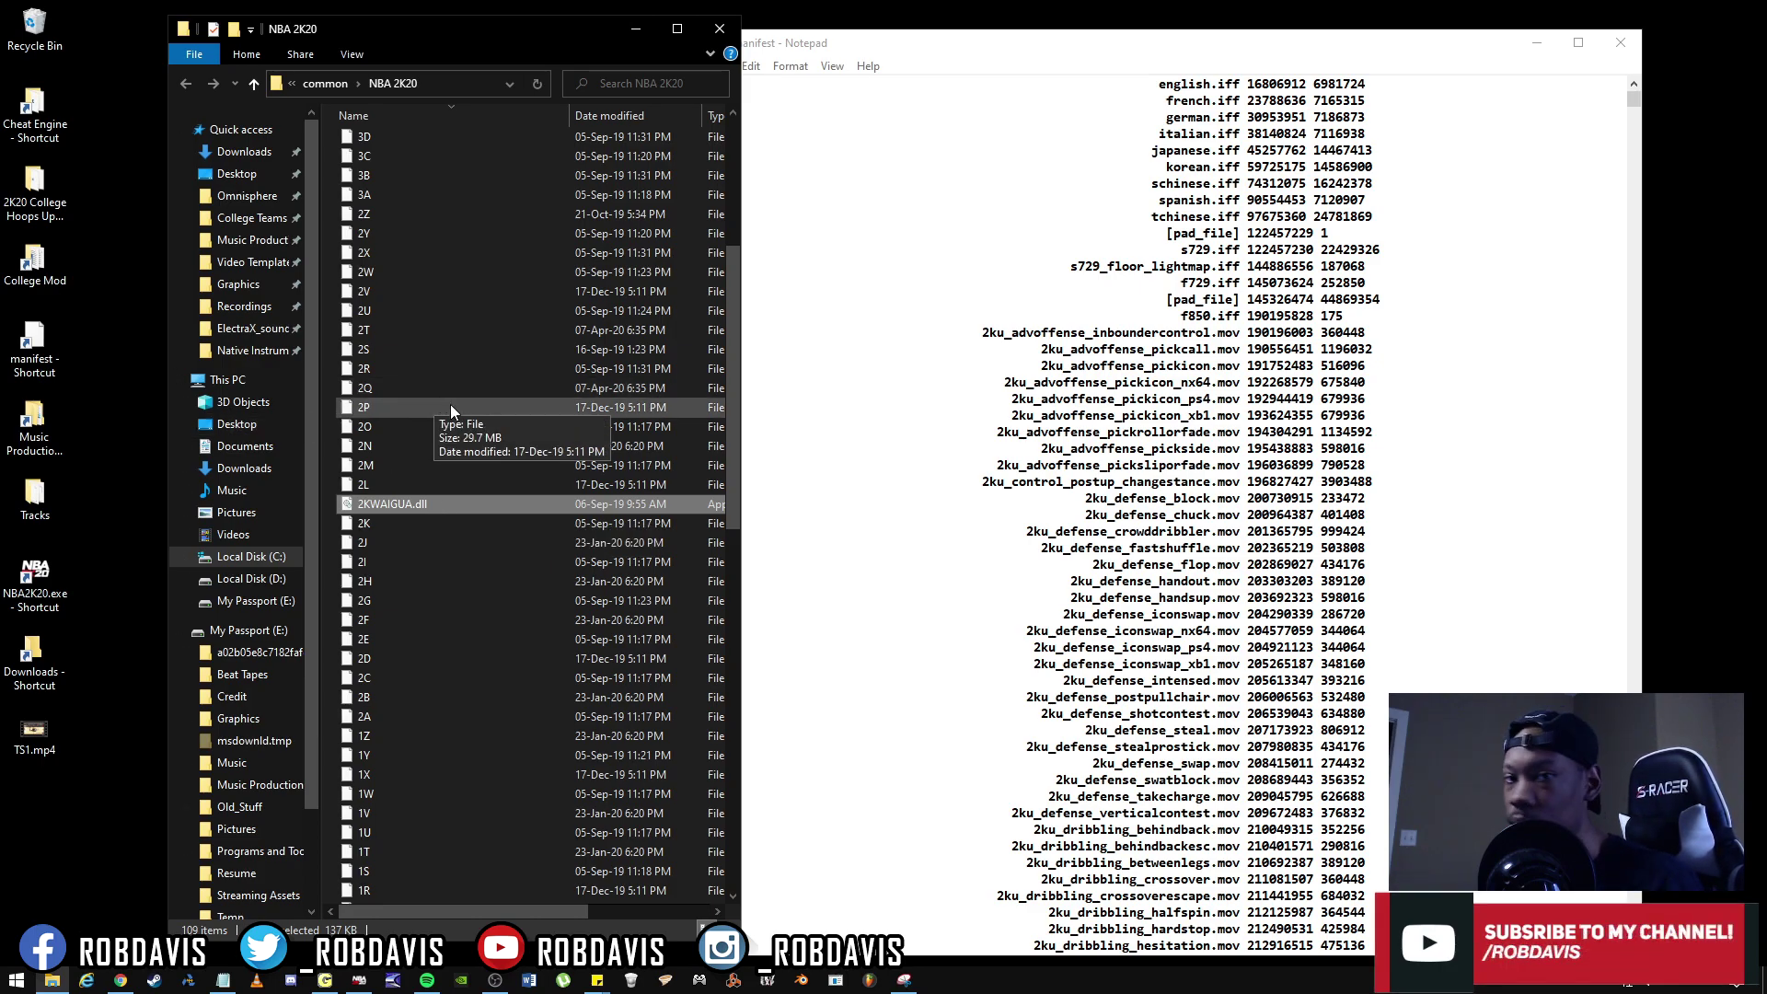
scroll(488, 496, down, 15)
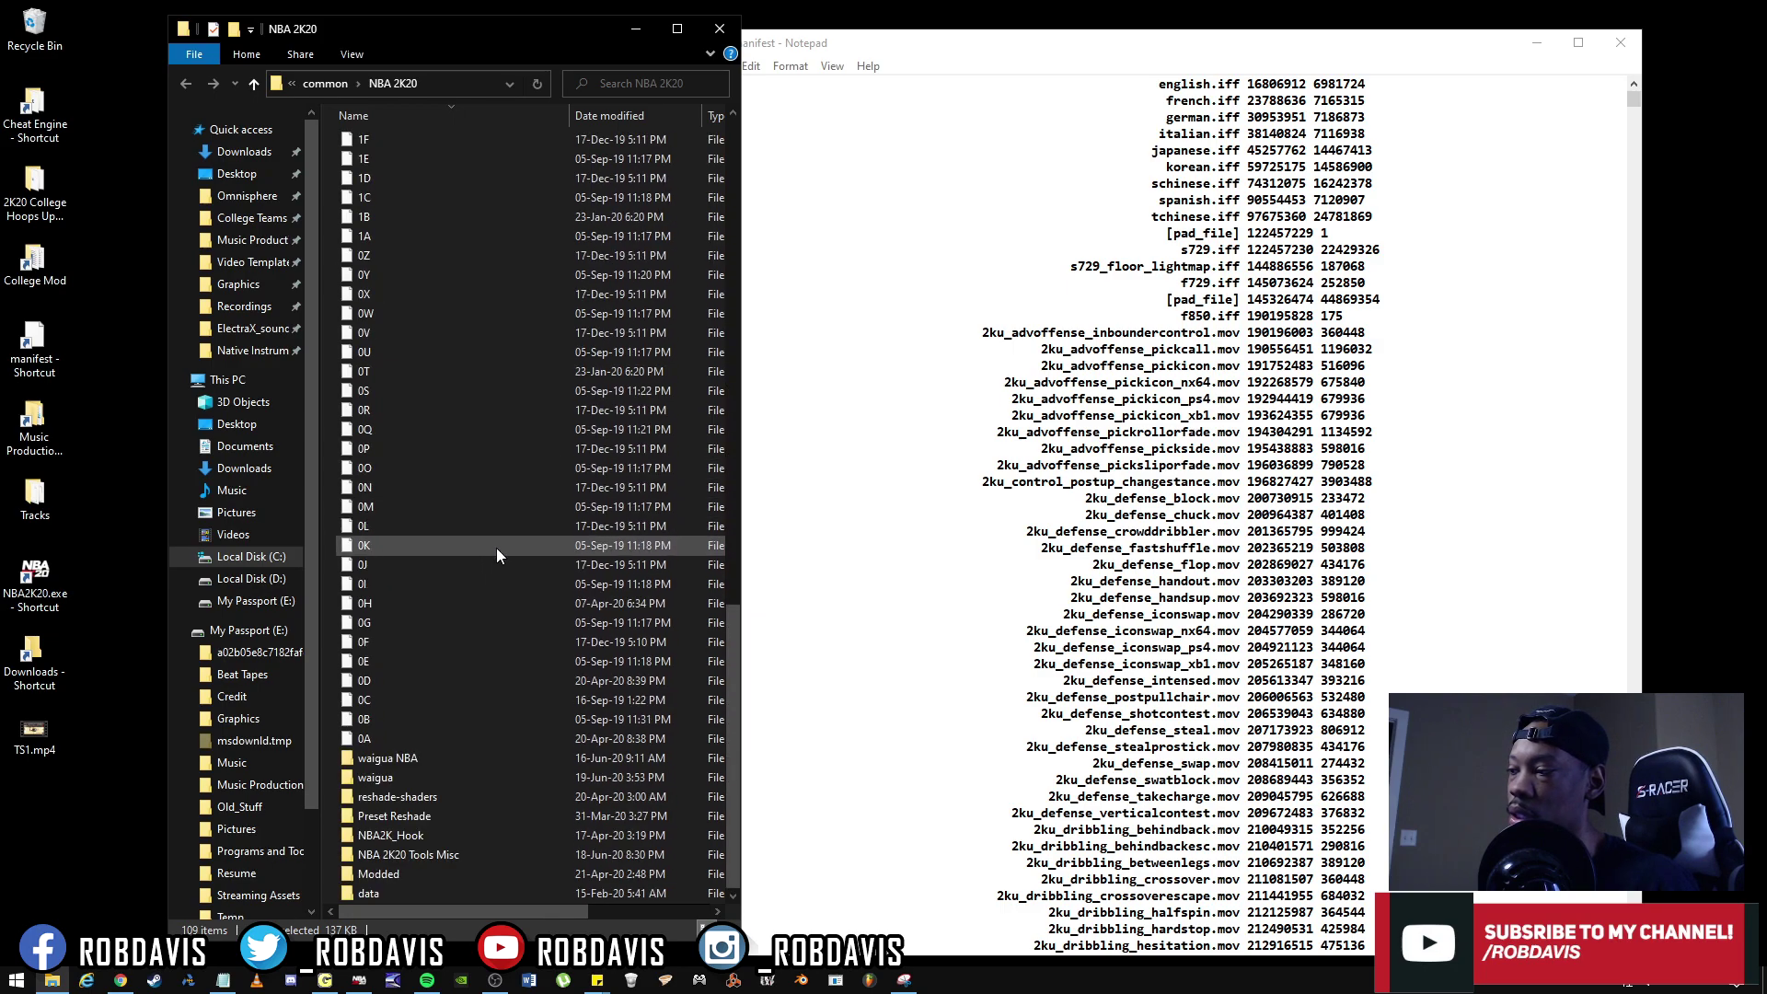
click(377, 778)
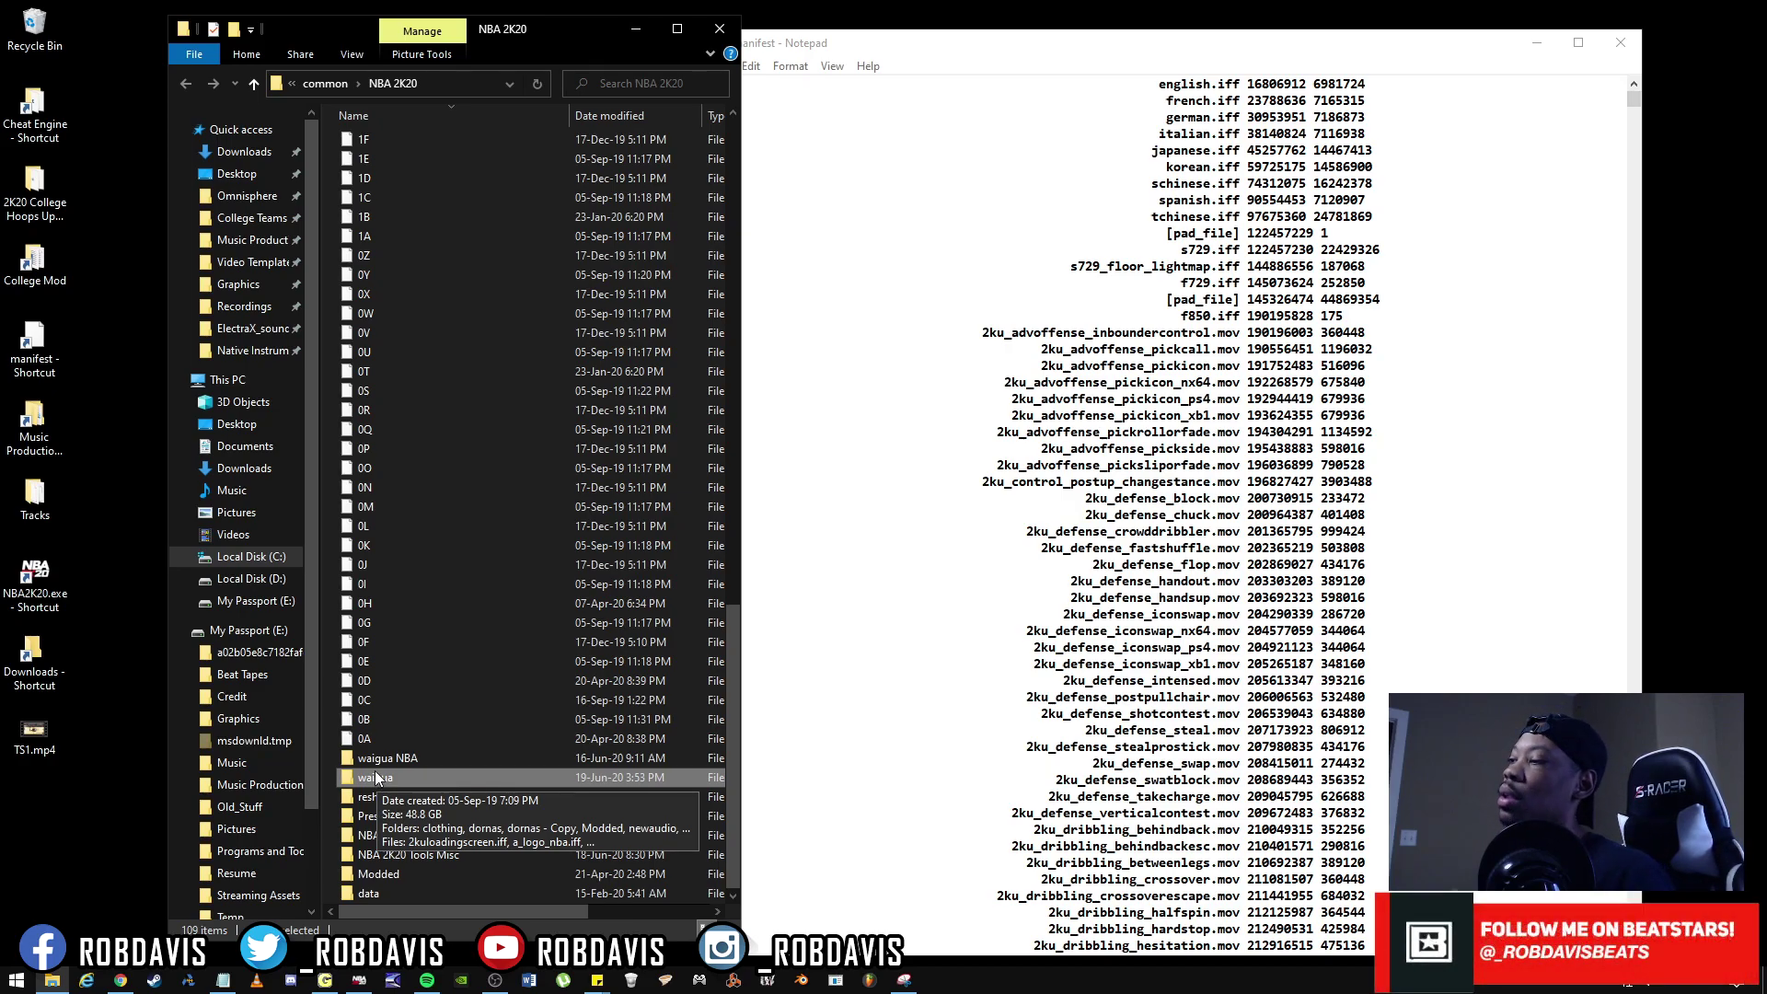
scroll(498, 515, up, 20)
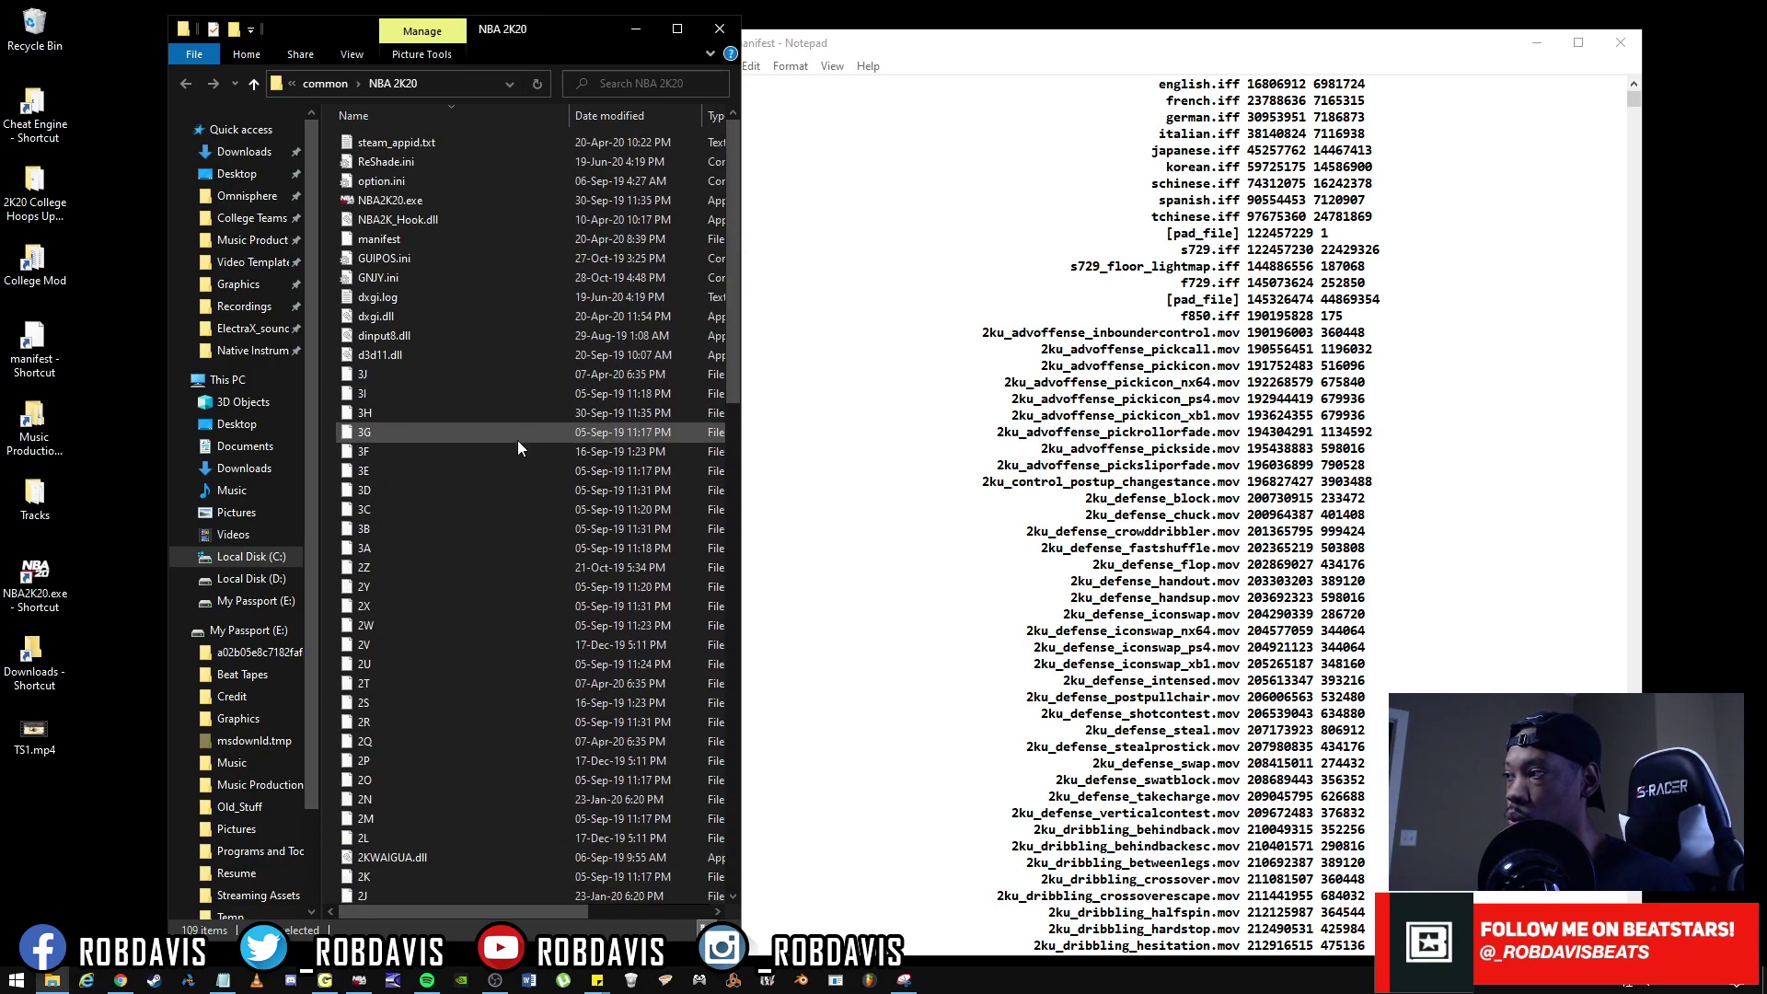
Bring the manifest to the front and move its window clear of the NBA 2K20 folder window
click(223, 979)
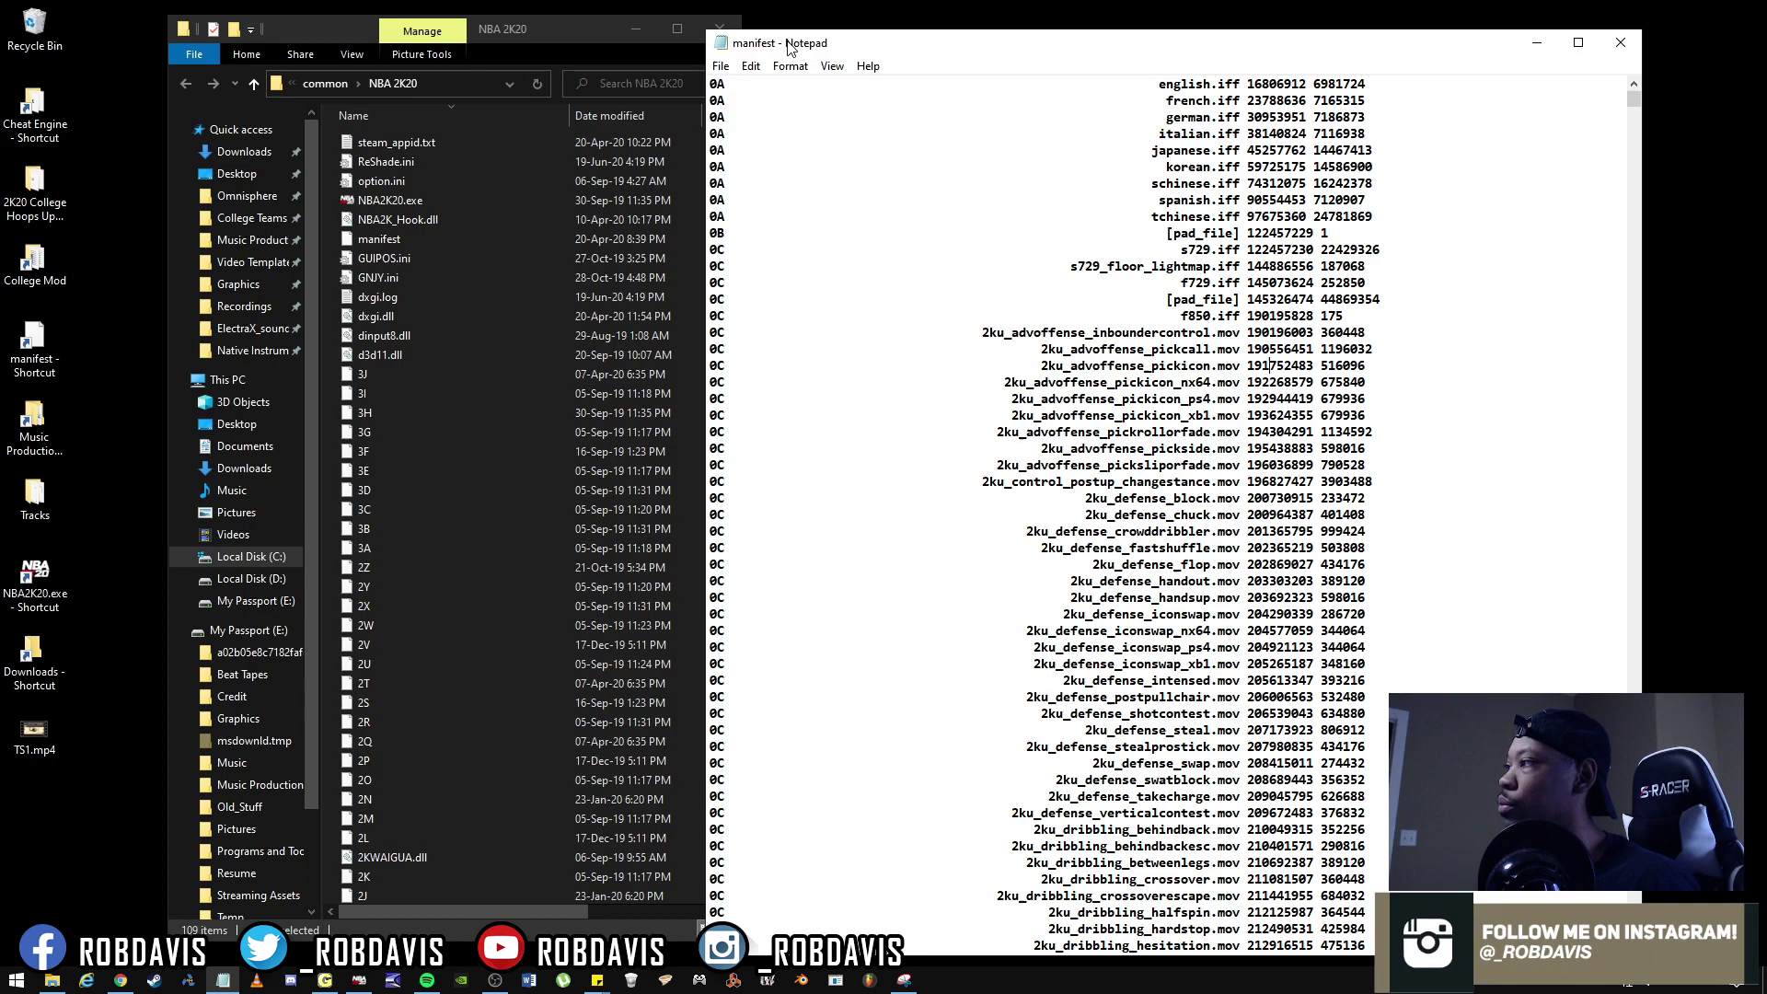
drag(788, 44, 838, 35)
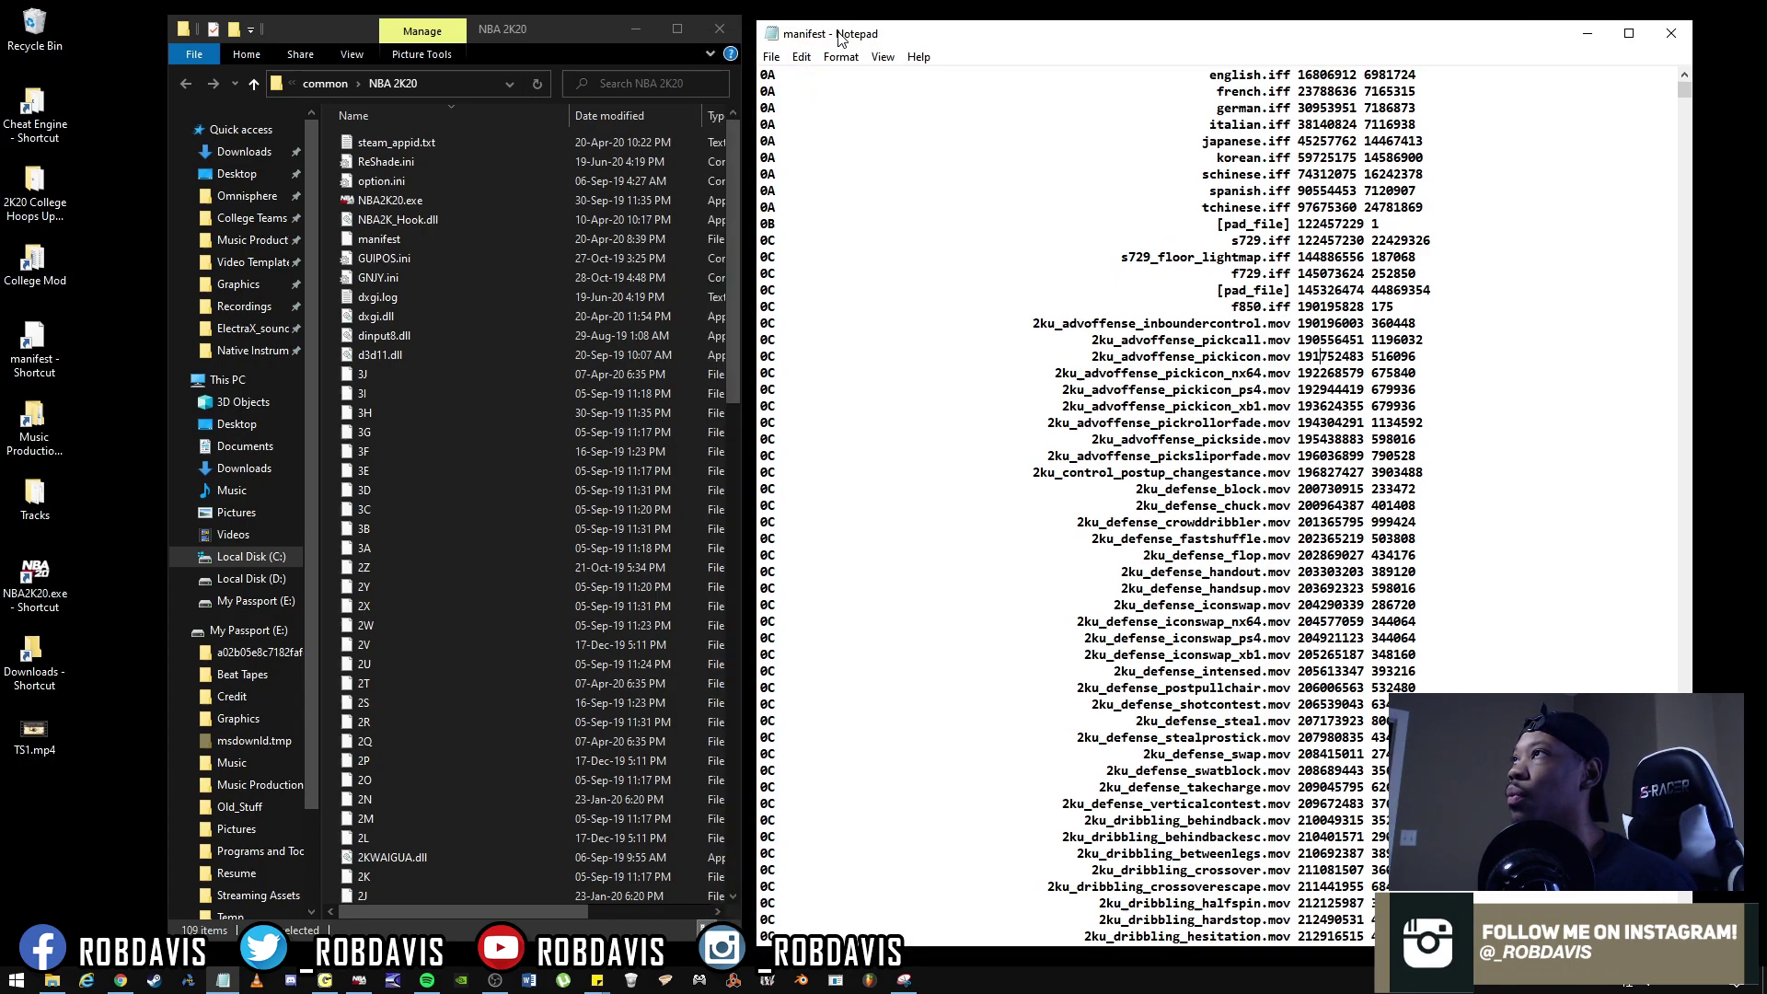